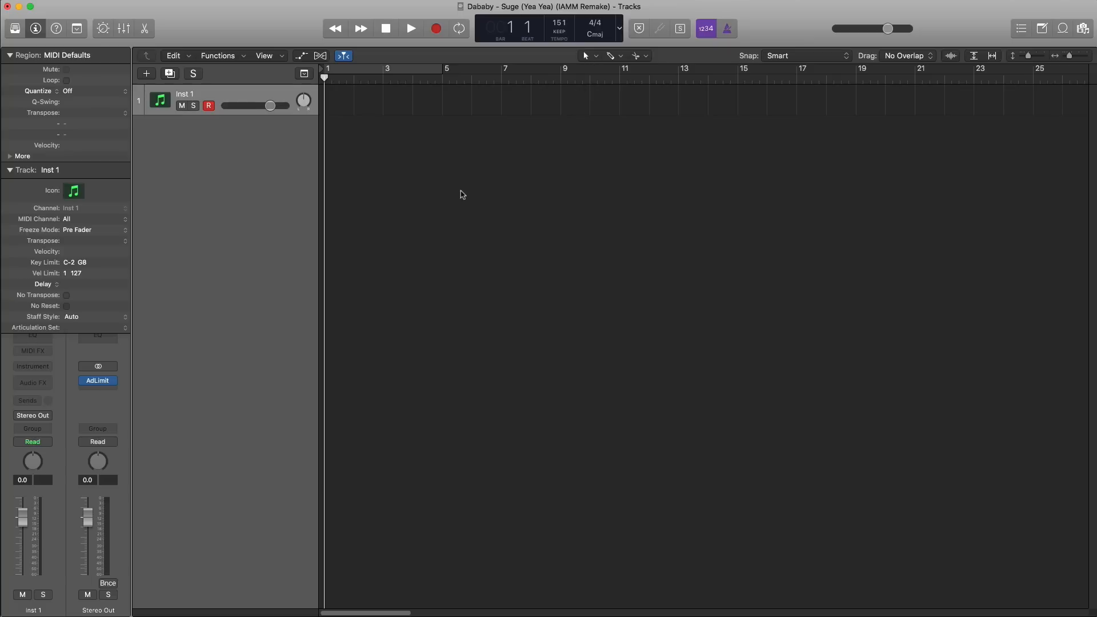
Step: Turn on cycle mode for bars 1 to 5 and create a MIDI region of the same length on the Inst 1 track
left_click(348, 69)
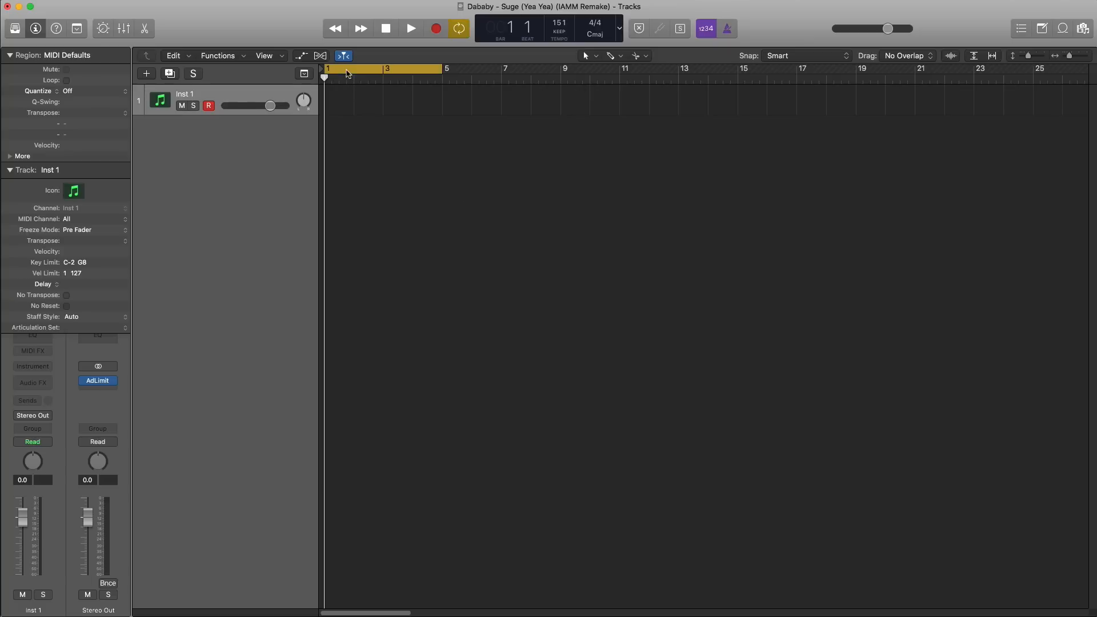
left_click(343, 69)
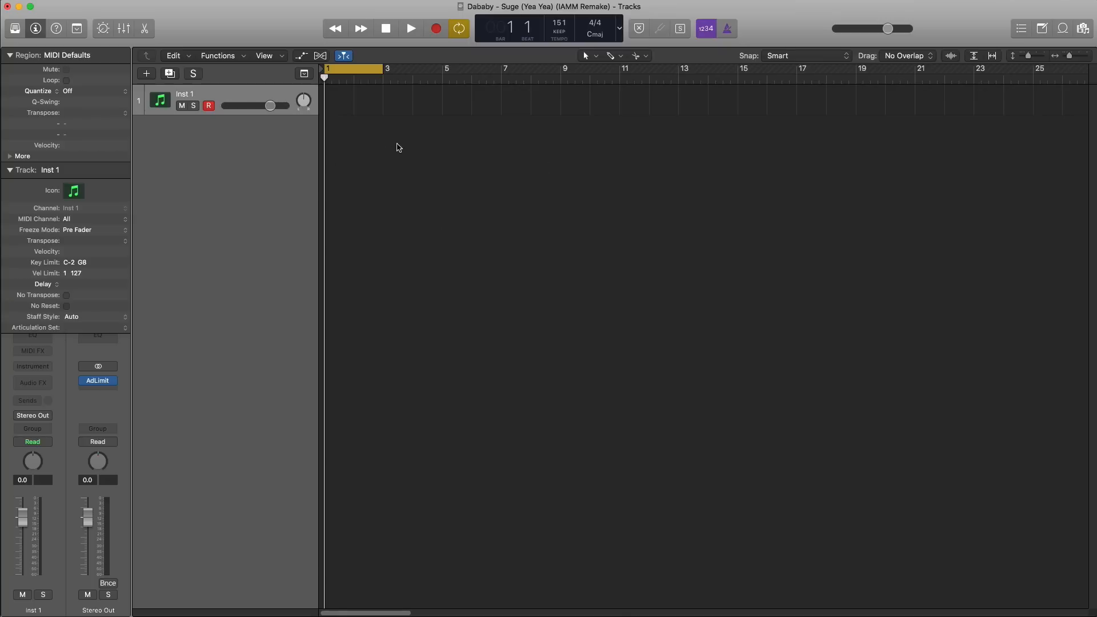
left_click(344, 69)
left_click(336, 69)
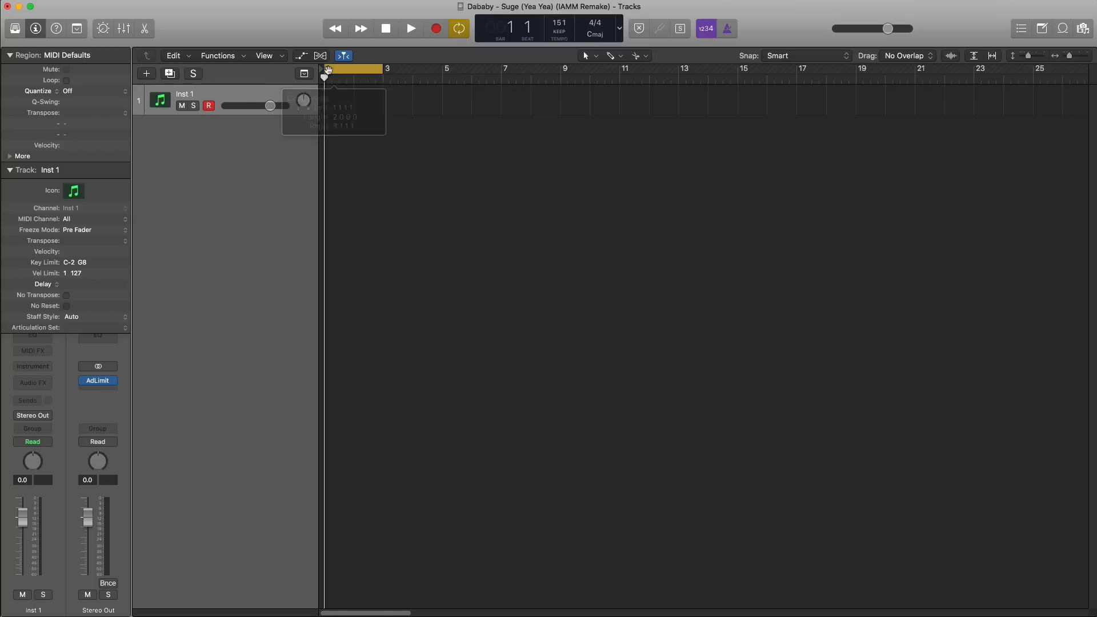
left_click(332, 69)
left_click_drag(329, 69, 432, 87)
double_click(337, 111)
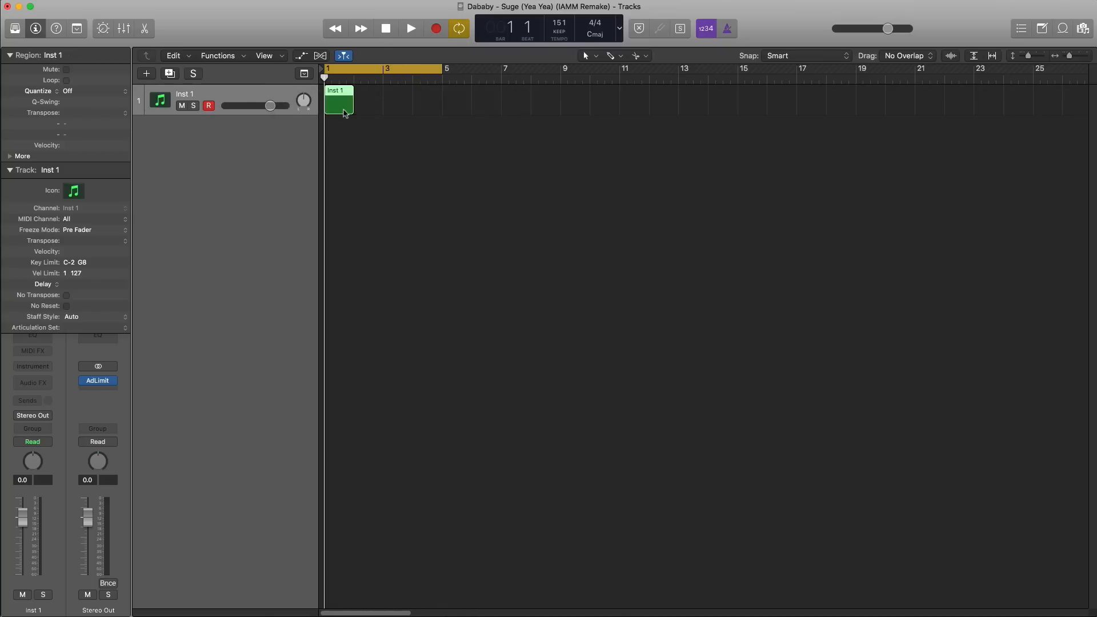
left_click_drag(354, 112, 442, 114)
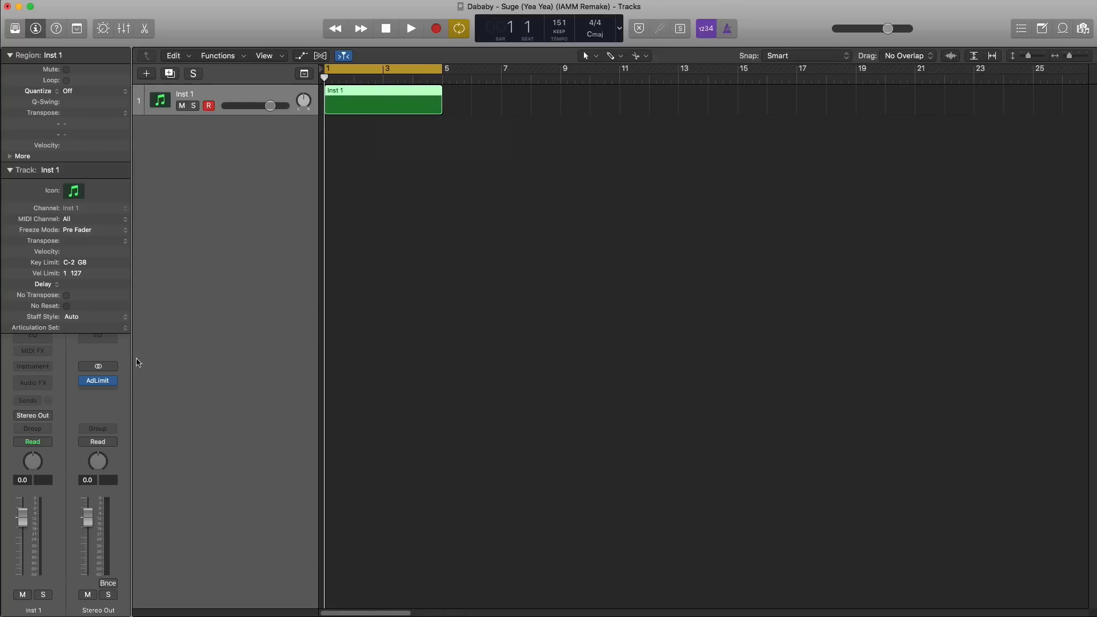
Step: Load the Sculpture synth on the Inst 1 track with the Modeled Bass preset Muted Bass Picked
left_click(12, 171)
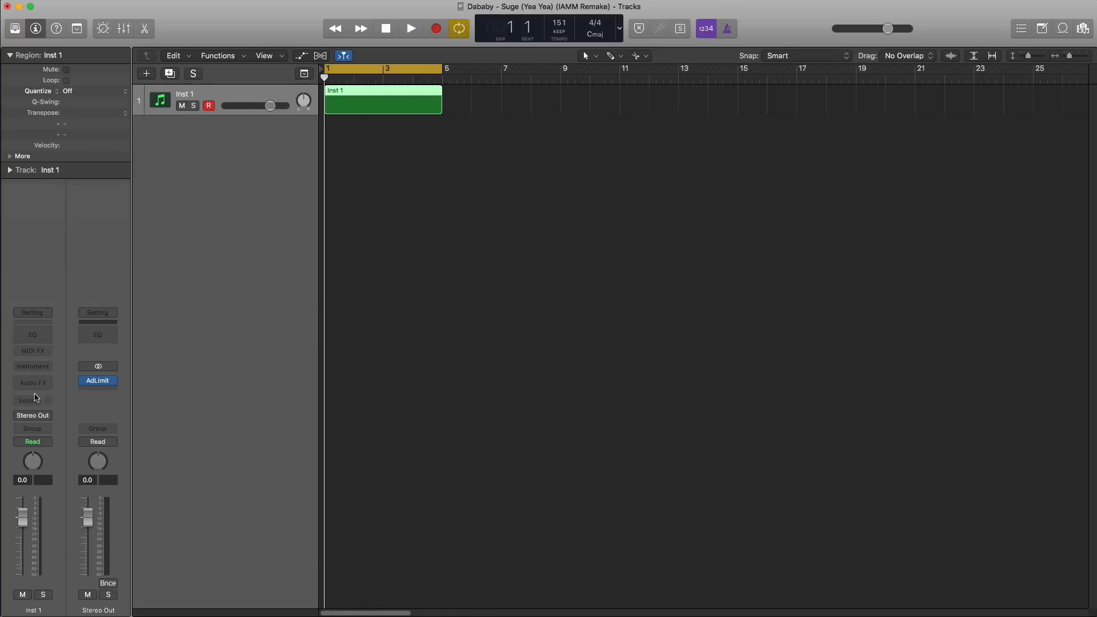
left_click(33, 368)
left_click(70, 421)
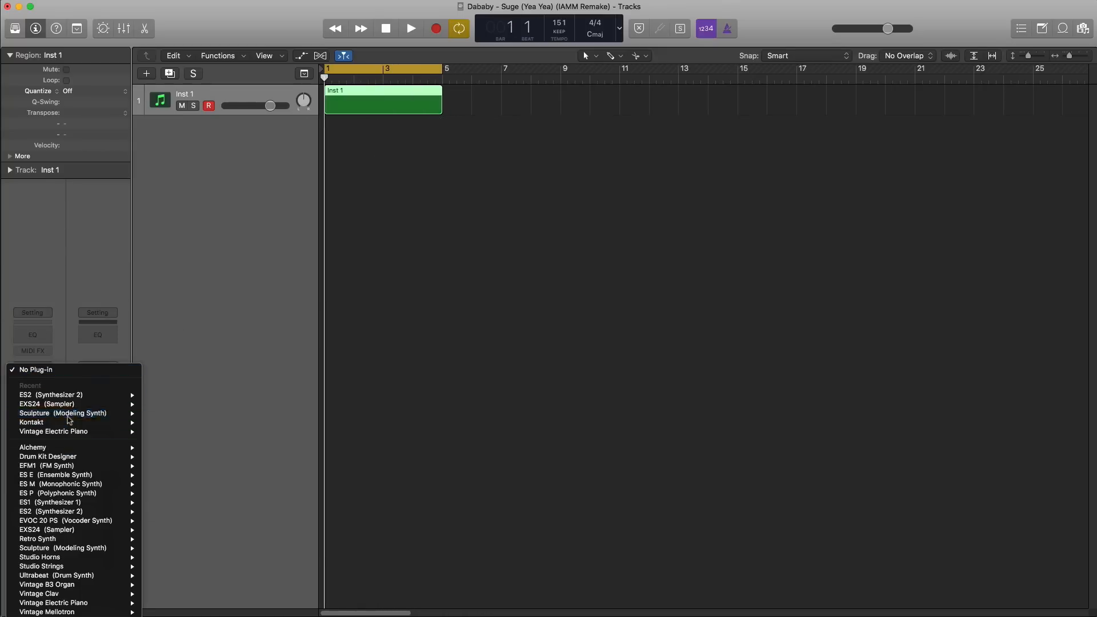
mouse_move(271, 46)
left_mouse_down()
mouse_move(474, 125)
mouse_move(469, 116)
left_mouse_up()
left_click(387, 104)
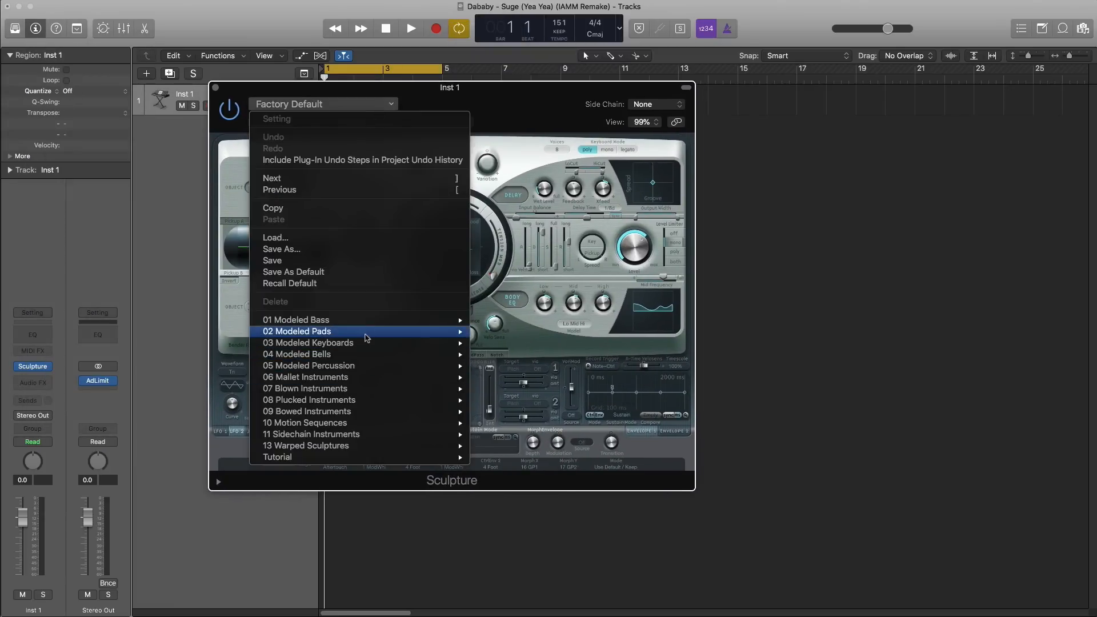
mouse_move(371, 325)
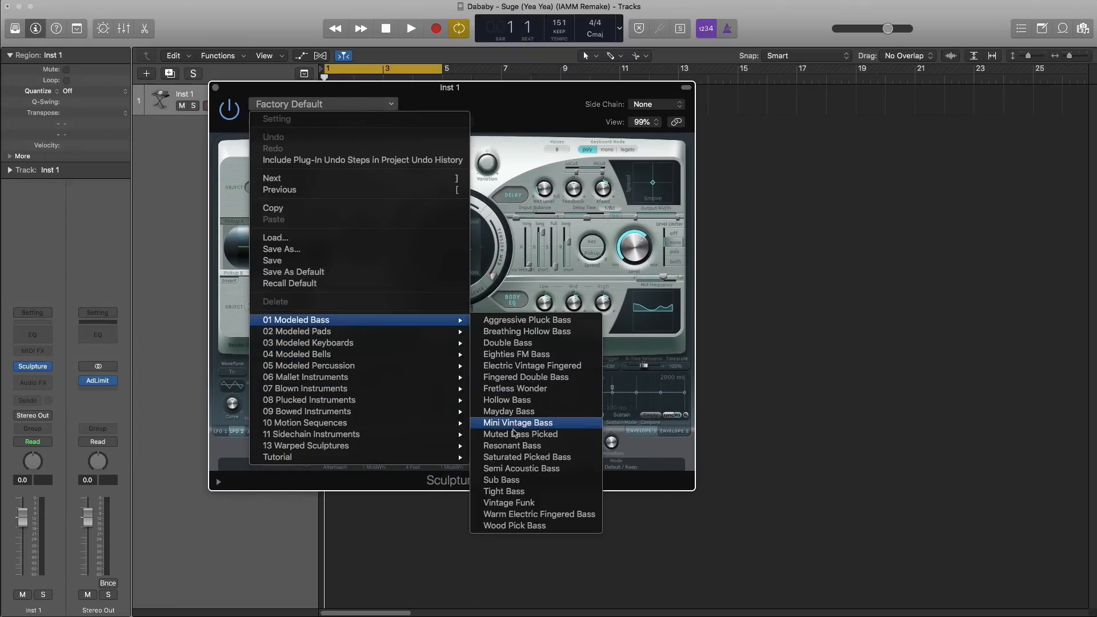
left_click(515, 435)
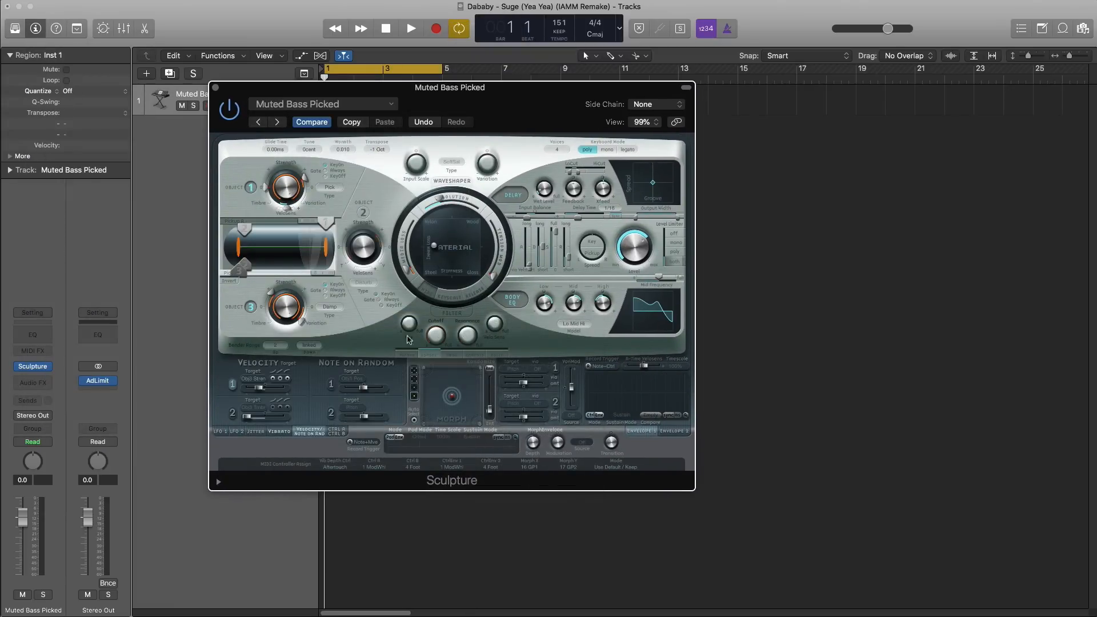
left_click(216, 88)
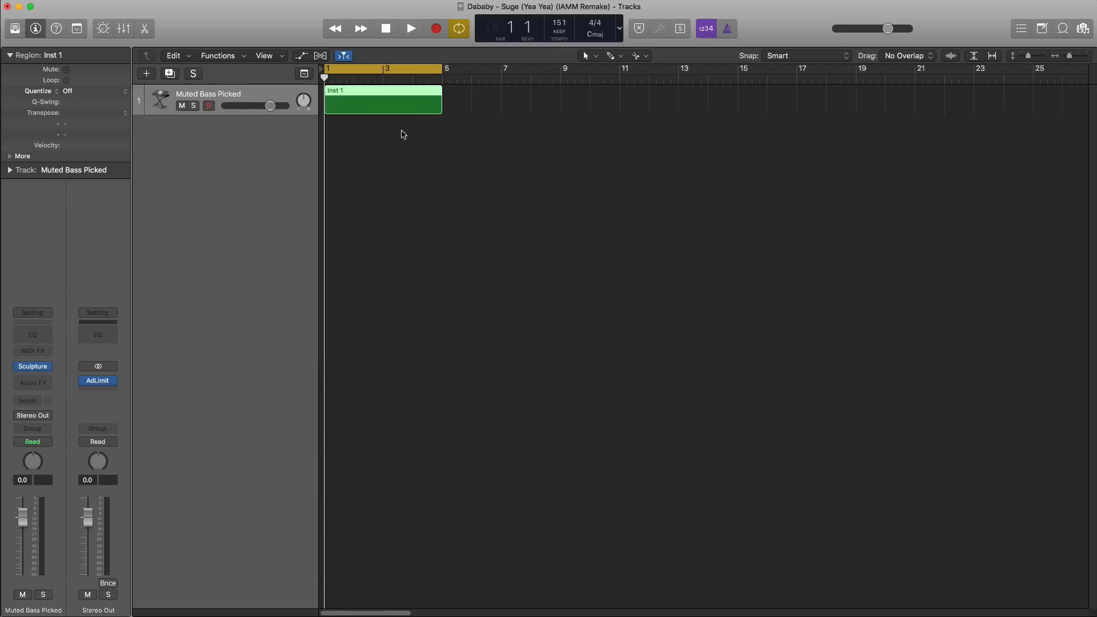
Step: Open the Inst 1 region for note editing, place short A2 and D2 notes at the start of bar 1, and audition them
double_click(366, 108)
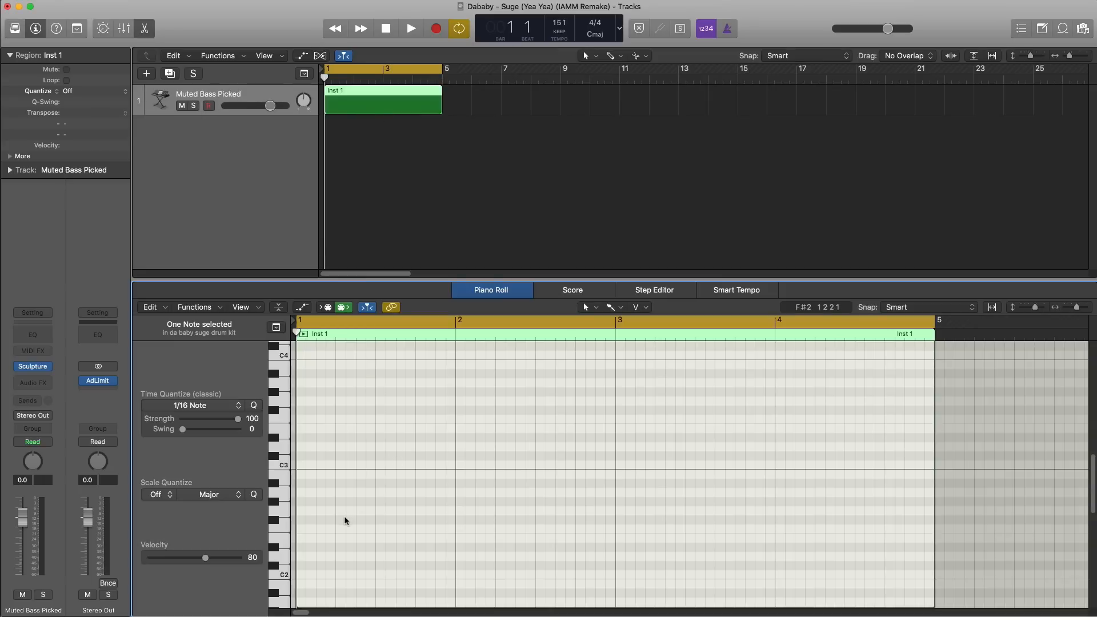
key("space")
key("space")
scroll(342, 516, "down", 1)
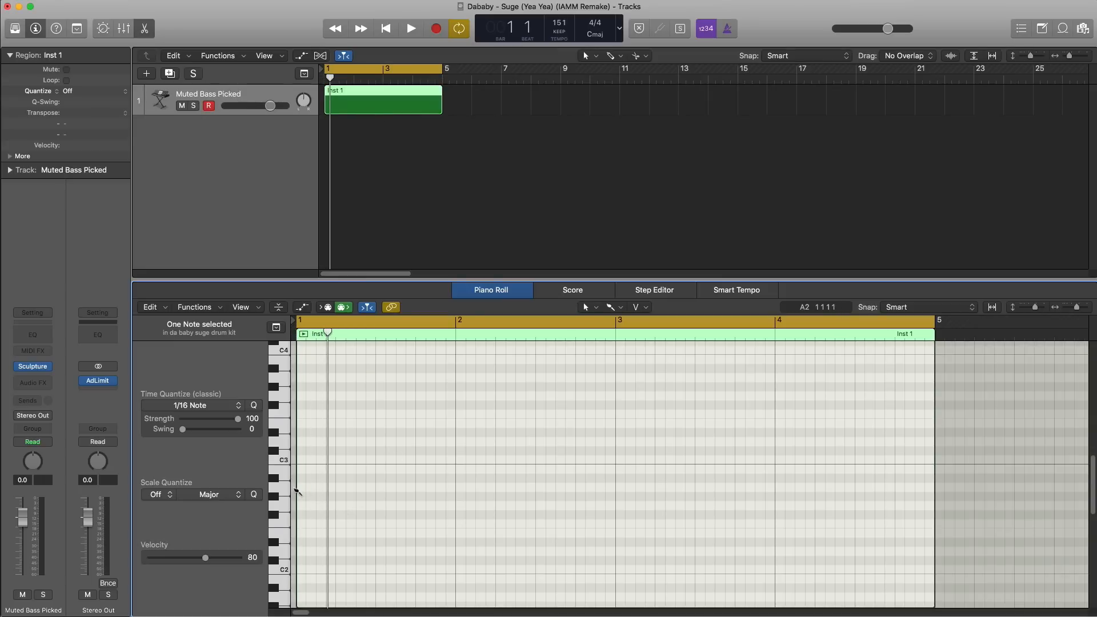
left_click(302, 488)
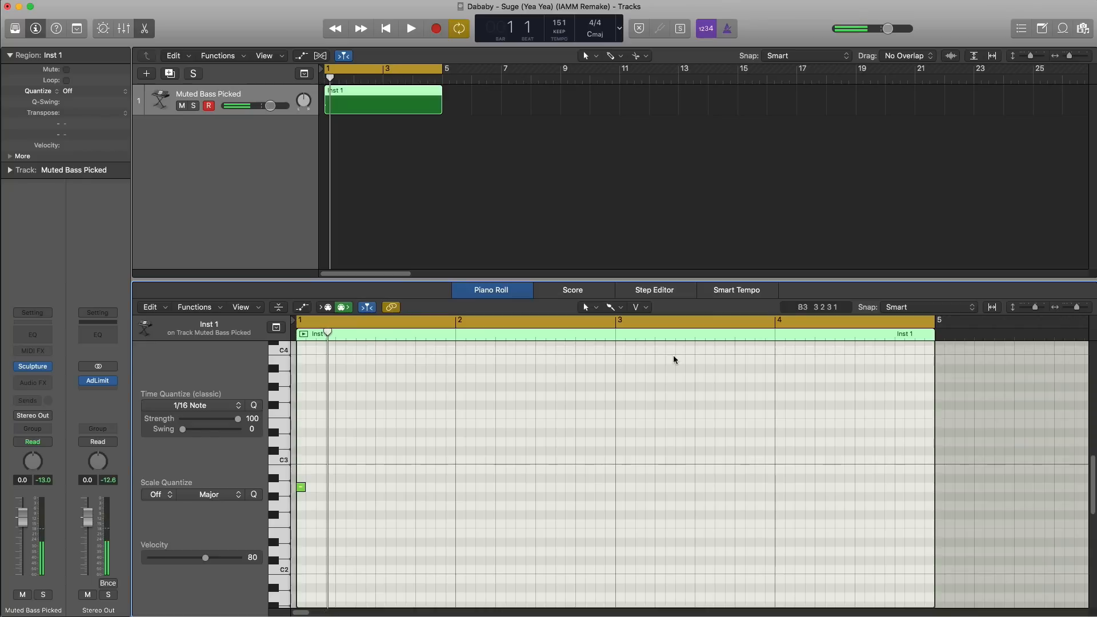
left_click(598, 307)
left_click(640, 336)
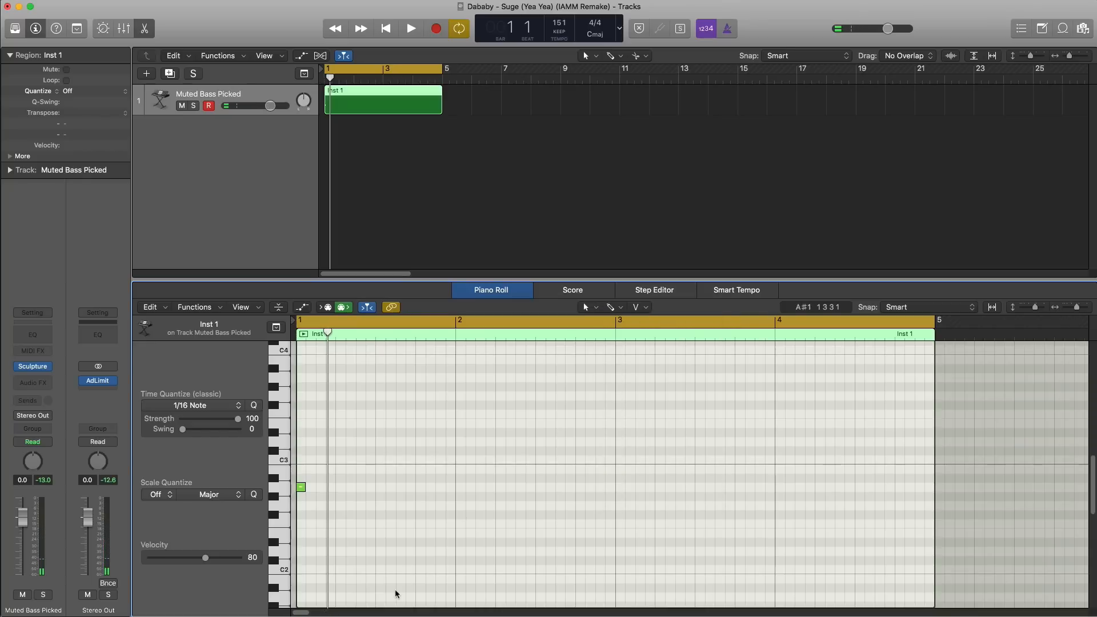
left_click(301, 551)
key("space")
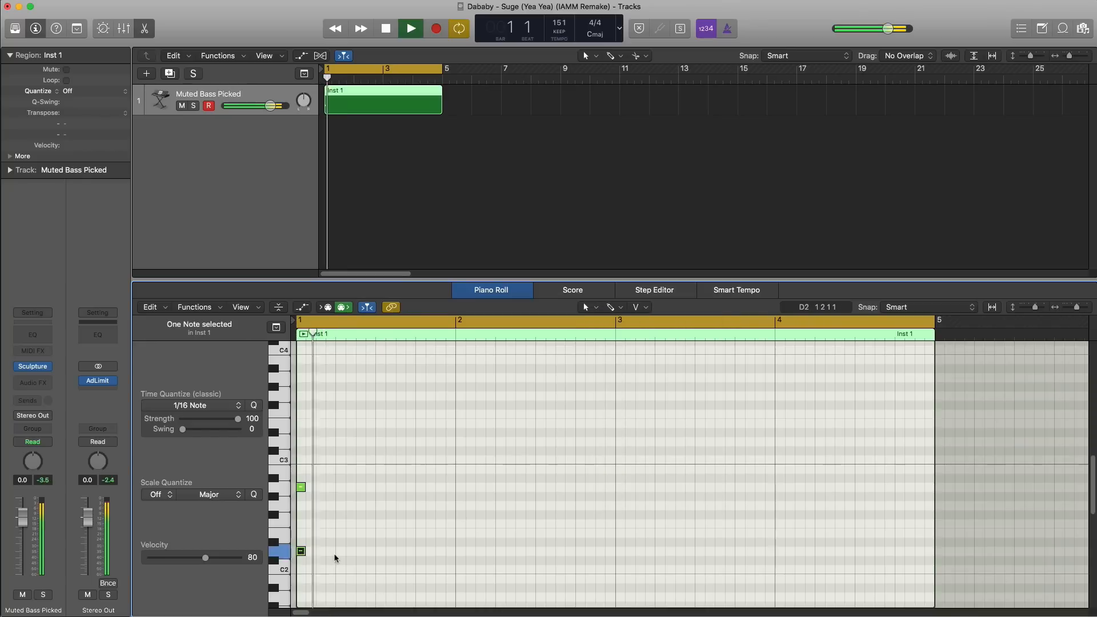
key("space")
Step: Add a note on beat 2 of bar 1, lower it from C#3 to A#2, and play the phrase back
left_click(341, 450)
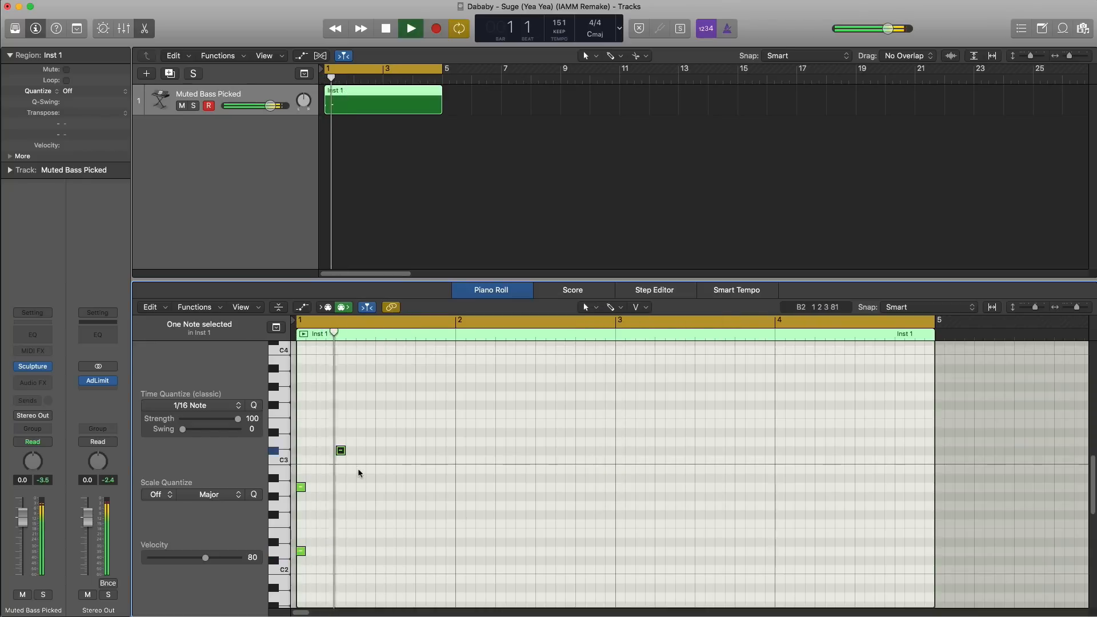
key("space")
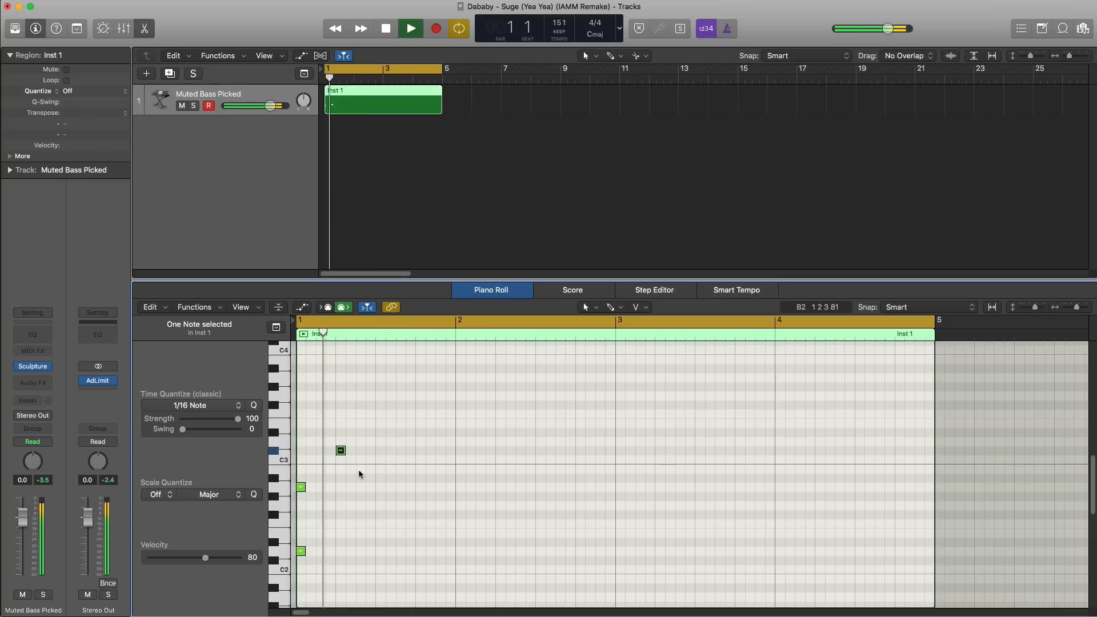
left_click_drag(340, 455, 342, 481)
key("space")
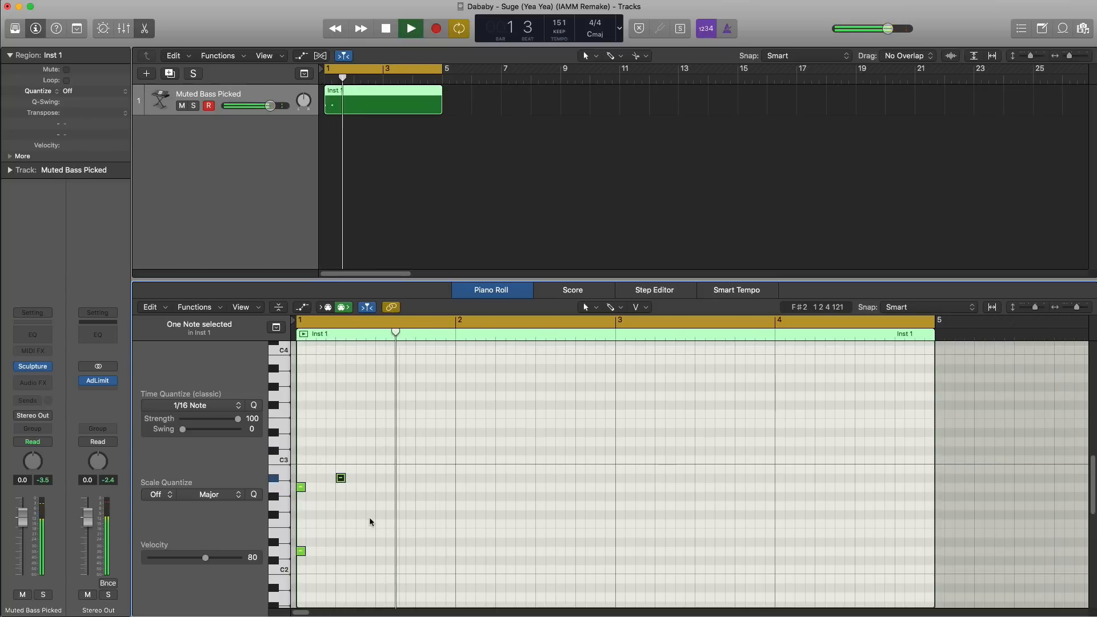
key("space")
Step: Add A2 on beat 4 of bar 1, fill bar 2 with A#2, C2, A2 and A#2 on successive beats, and audition the phrase
left_click(420, 486)
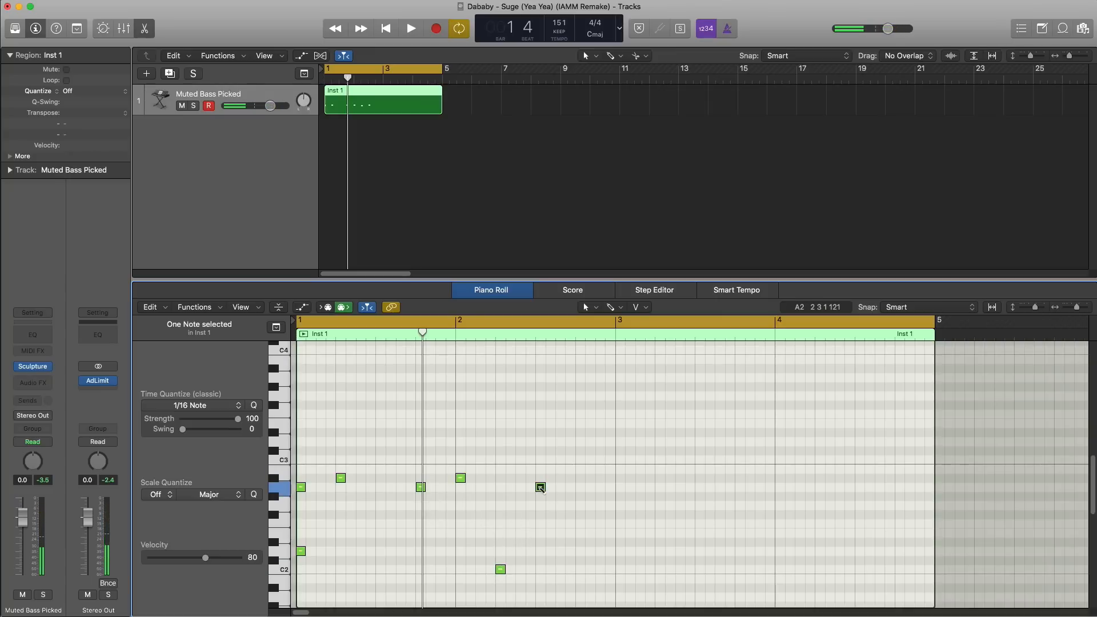
left_click(579, 477)
key("space")
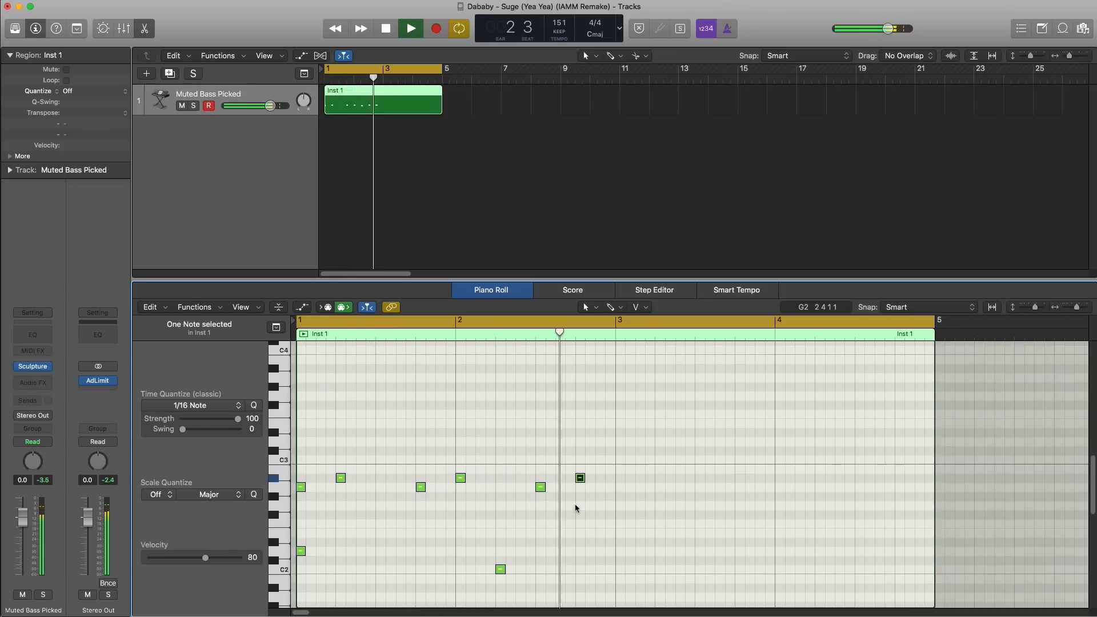
key("space")
Step: Repeat all the notes of the two-bar phrase into bars 3 and 4 and play the loop
left_click_drag(634, 581, 301, 452)
key("super+r")
key("space")
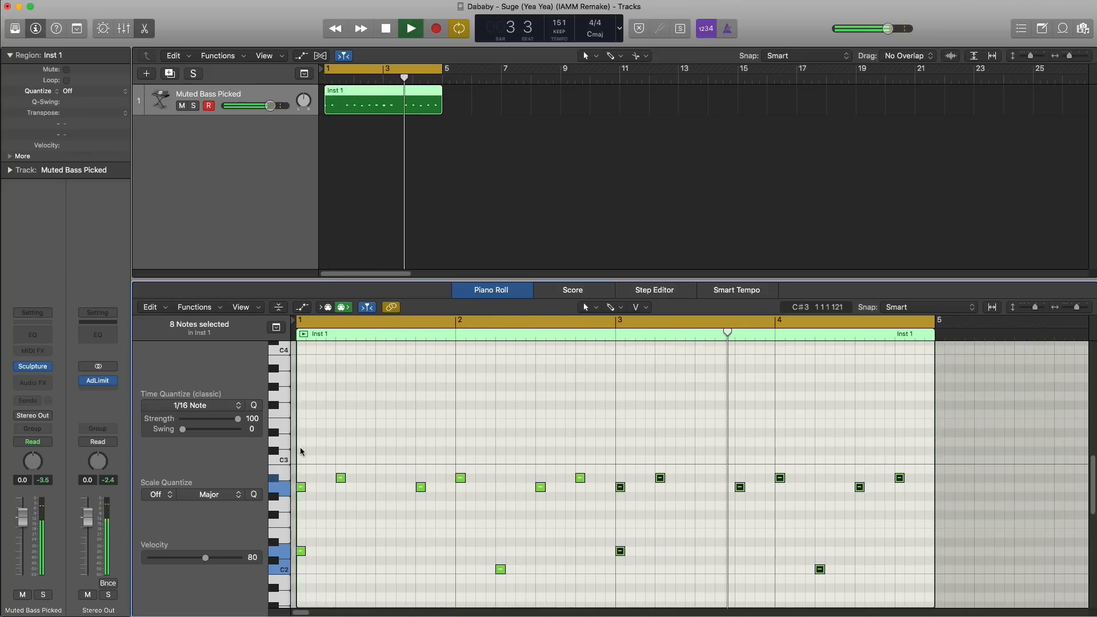
scroll(458, 508, "down", 2)
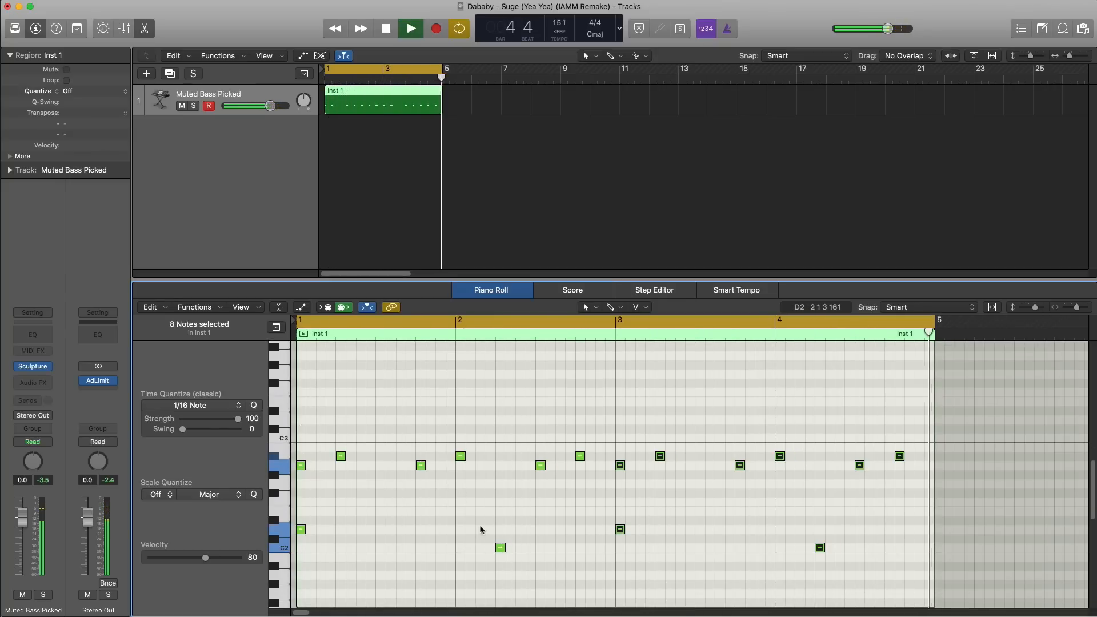
key("space")
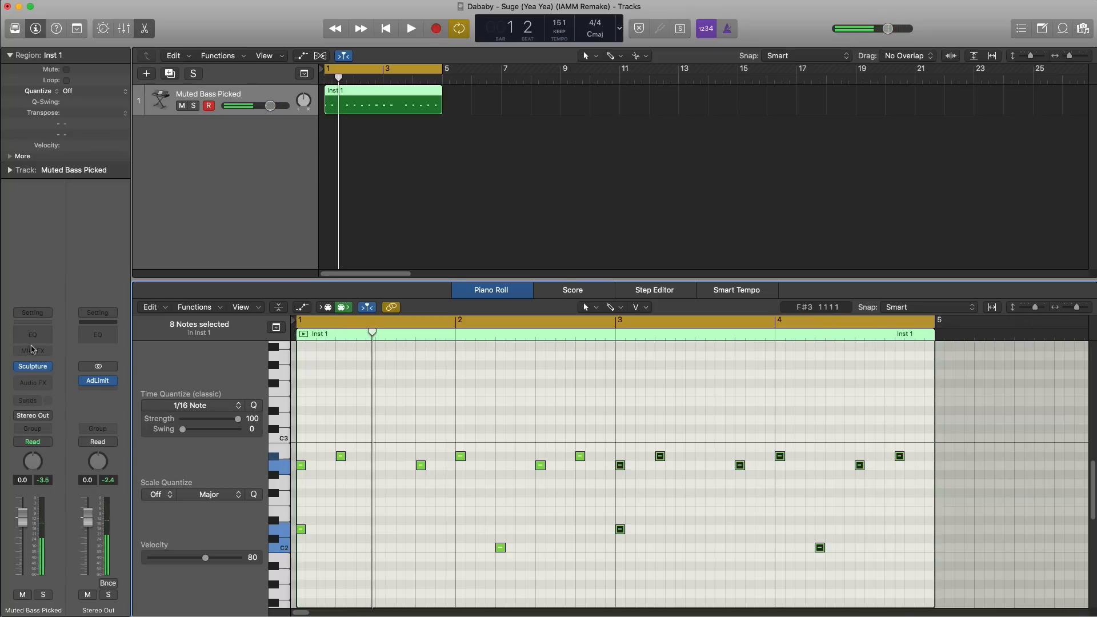
Step: Reopen Sculpture on the bass track and slightly shift the Material pad's point while auditioning the loop
left_click(39, 368)
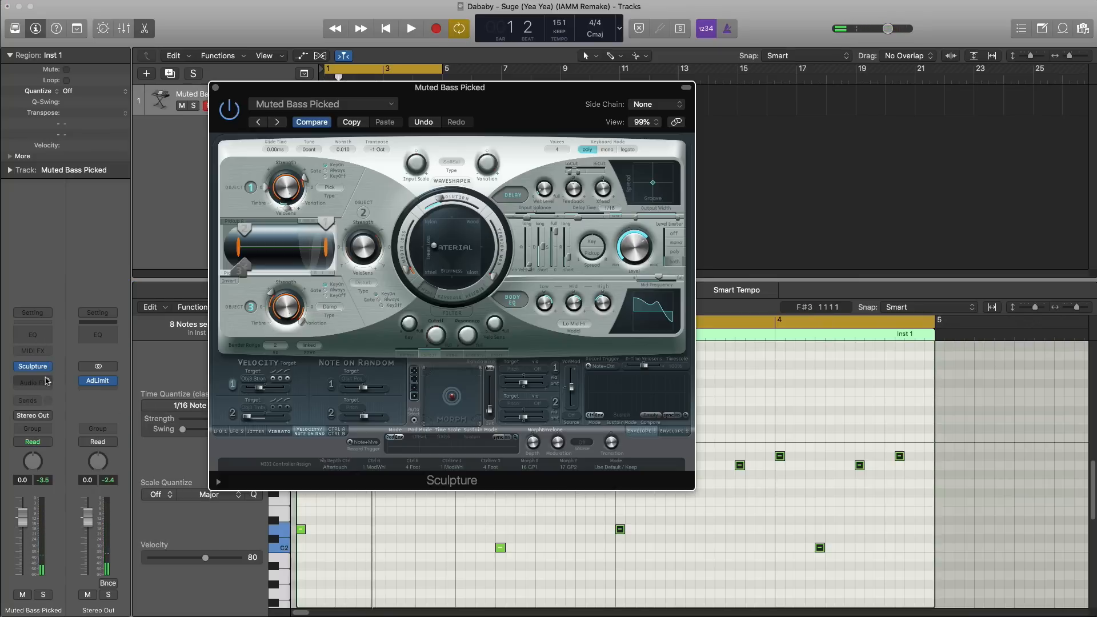
left_click_drag(492, 131, 558, 145)
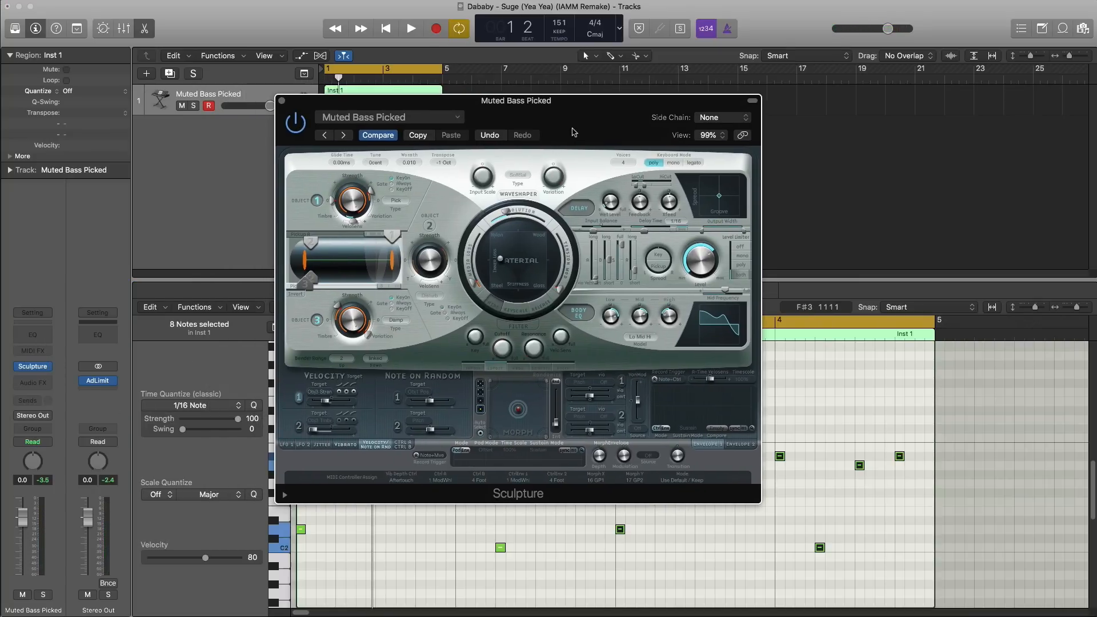
key("space")
key("space")
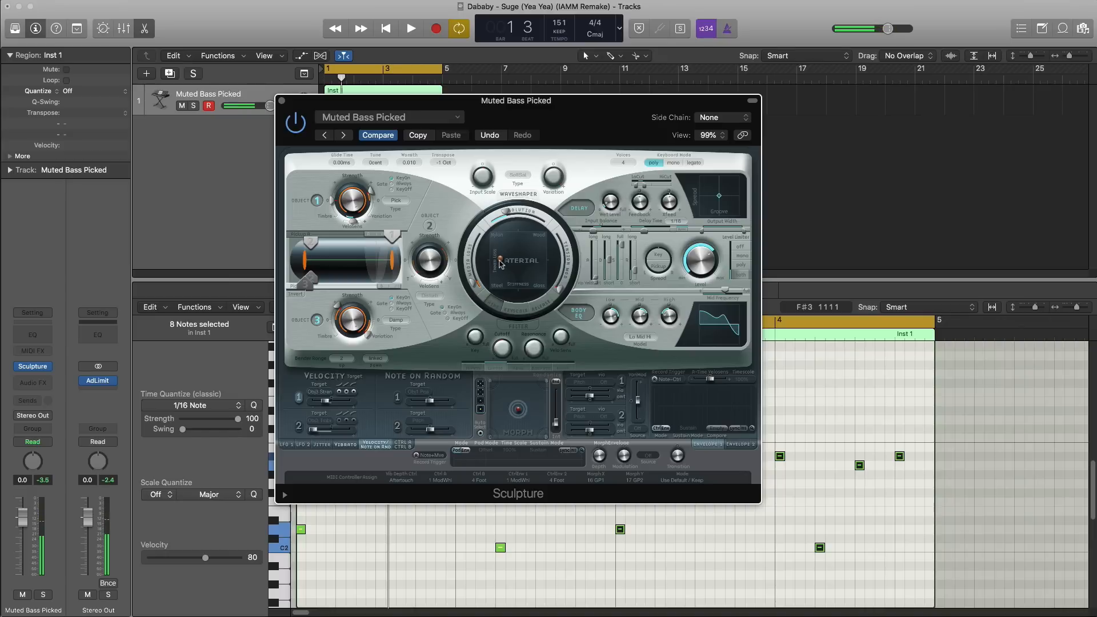
key("space")
left_click_drag(506, 266, 499, 266)
key("space")
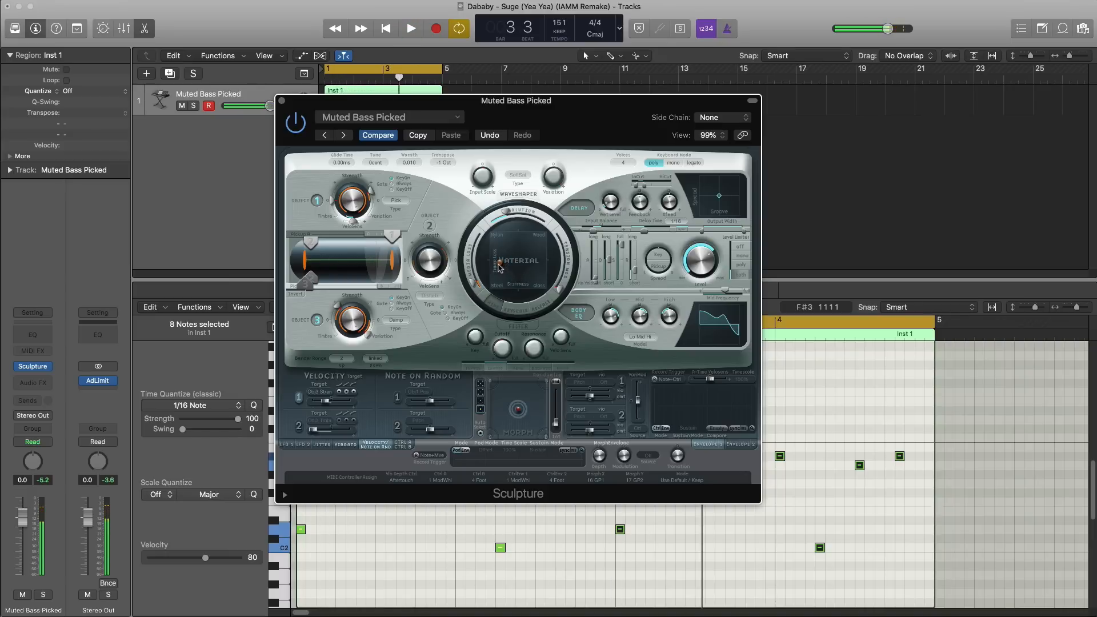
key("space")
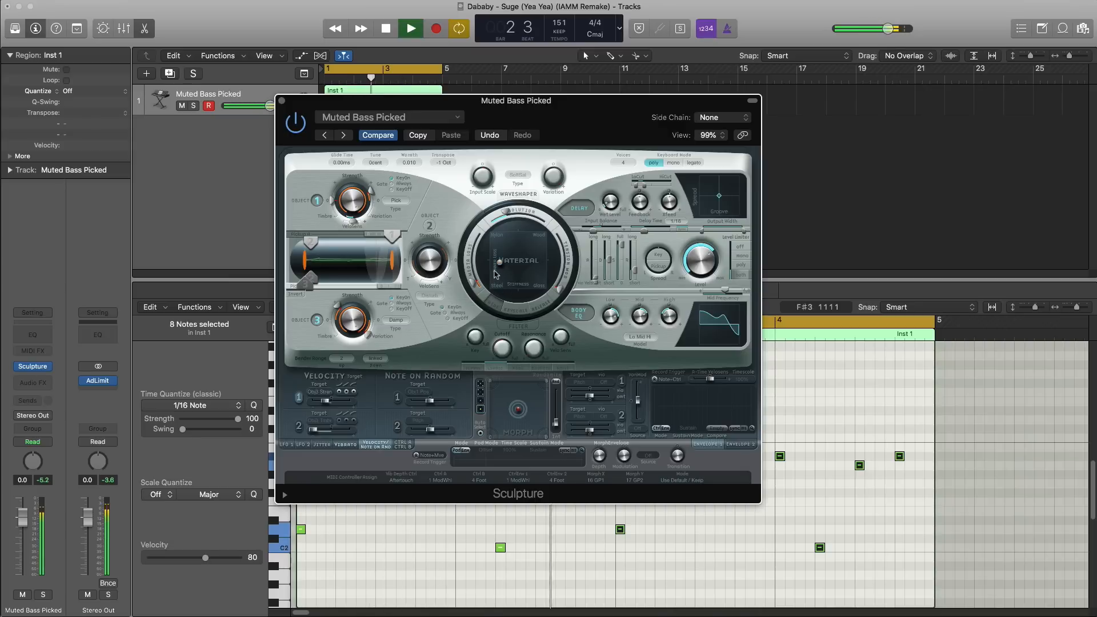
key("space")
Step: Nudge the Resolution slider on Sculpture's Material ring slightly clockwise and audition the bass loop
key("space")
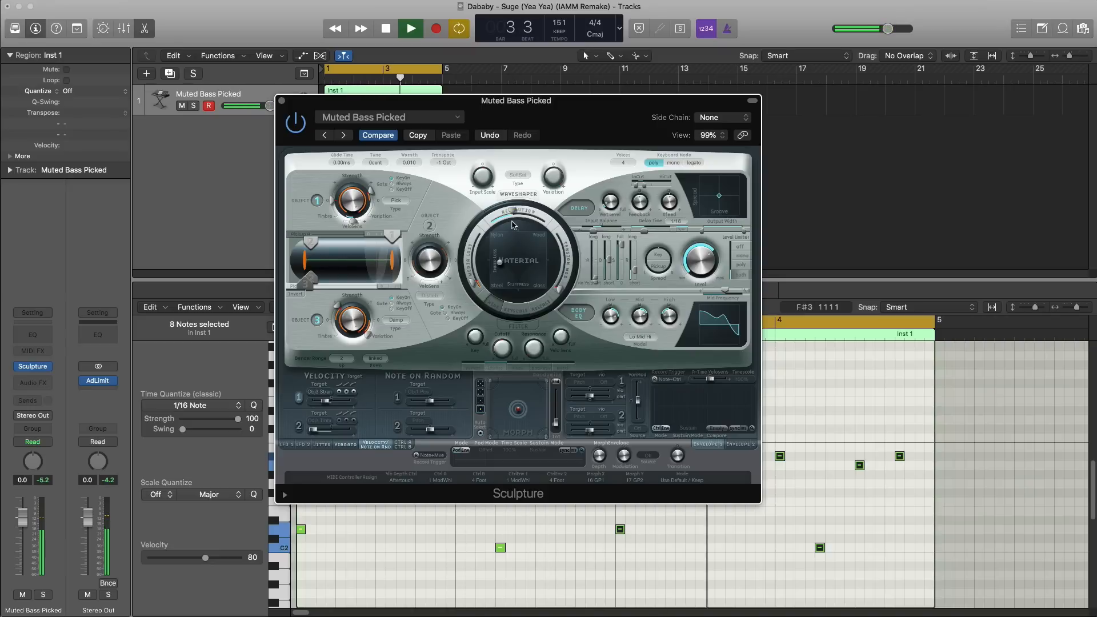
left_click_drag(511, 218, 514, 217)
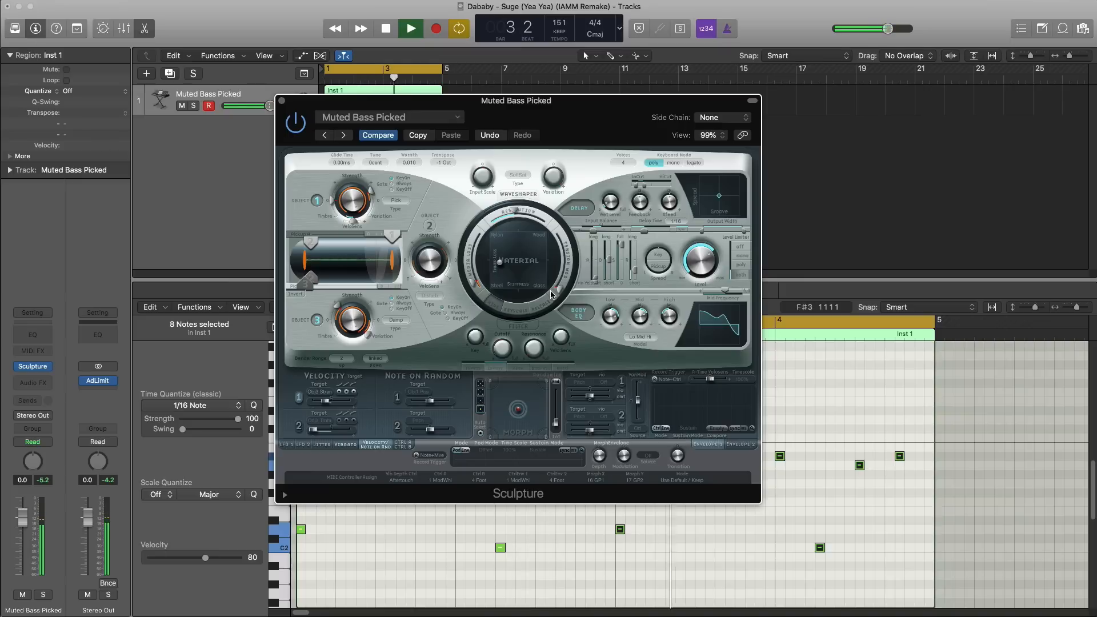
key("space")
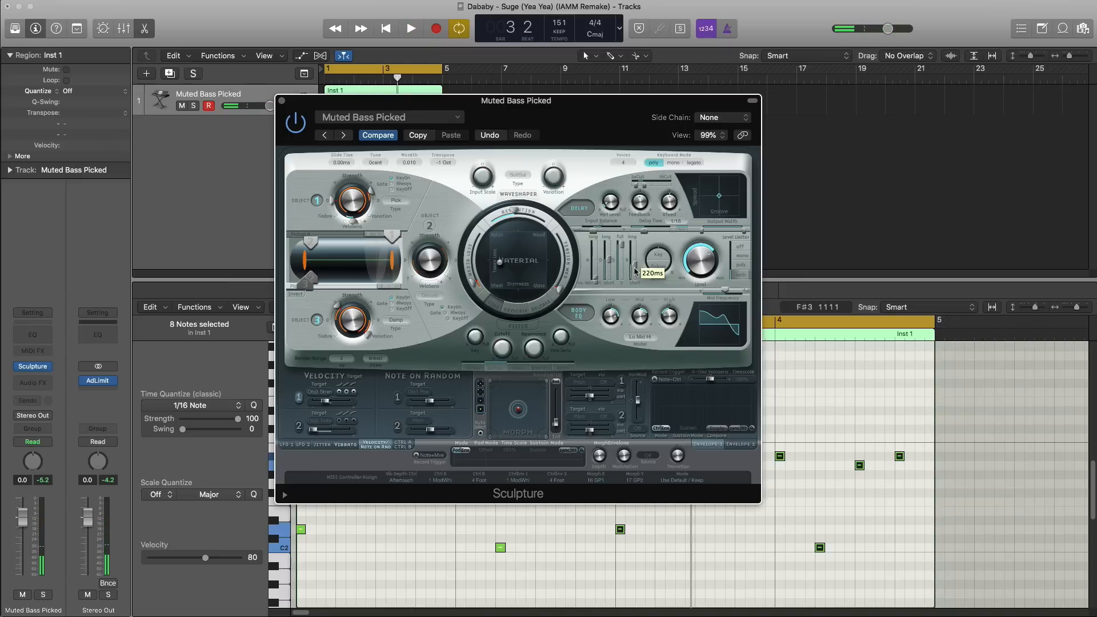
key("space")
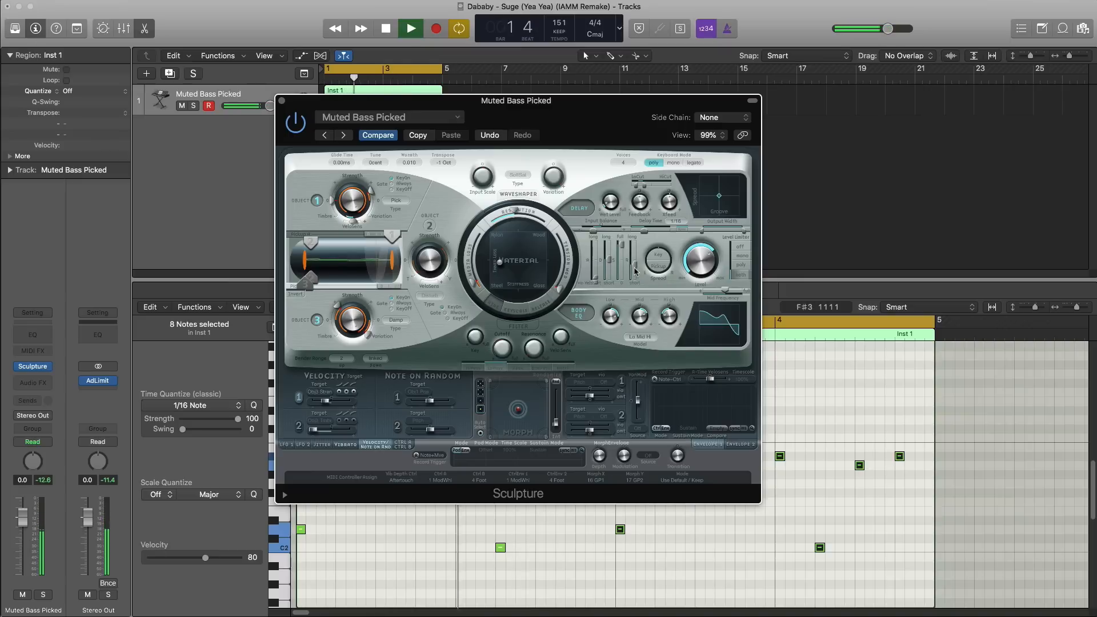
mouse_move(632, 273)
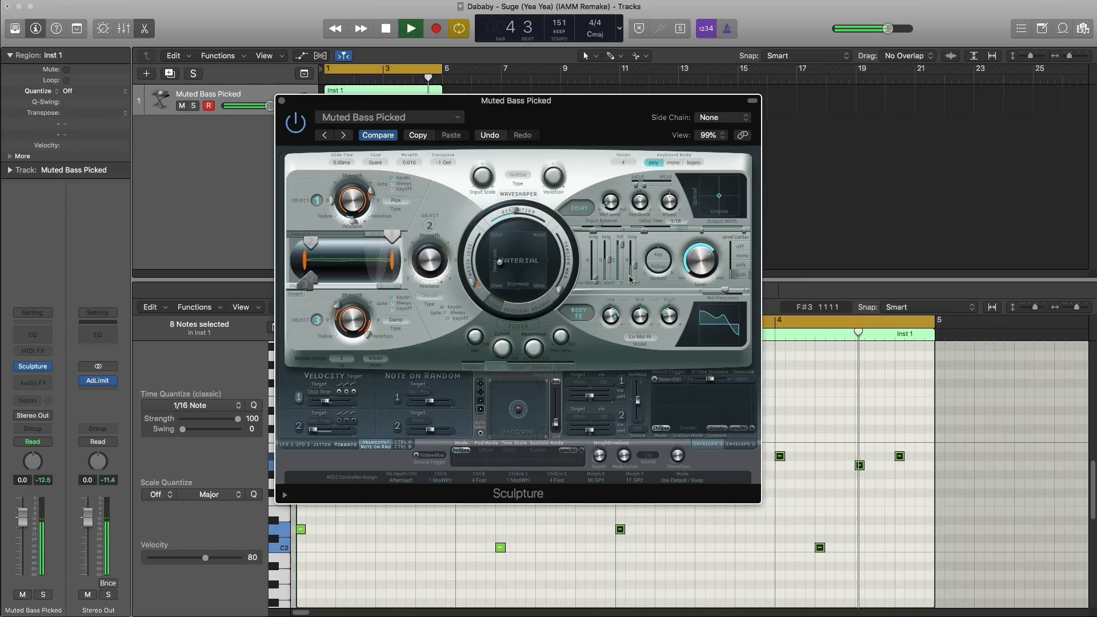
key("space")
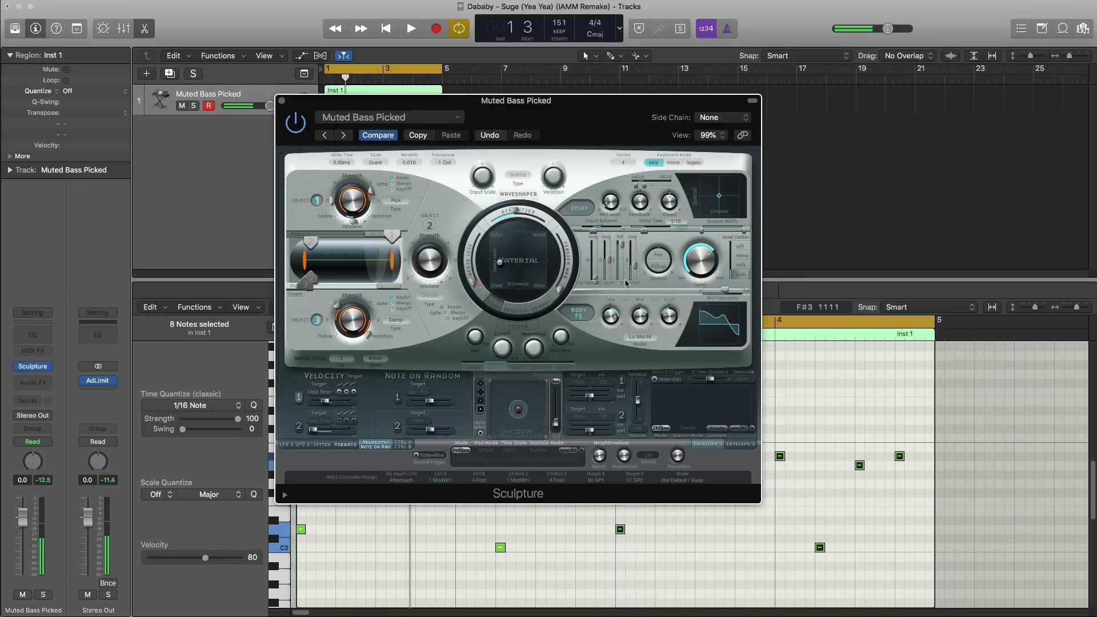
Step: Add a Channel EQ to the bass track and enable its low cut at 118 Hz, 36 dB/Oct, with Q 0.60
left_click(281, 101)
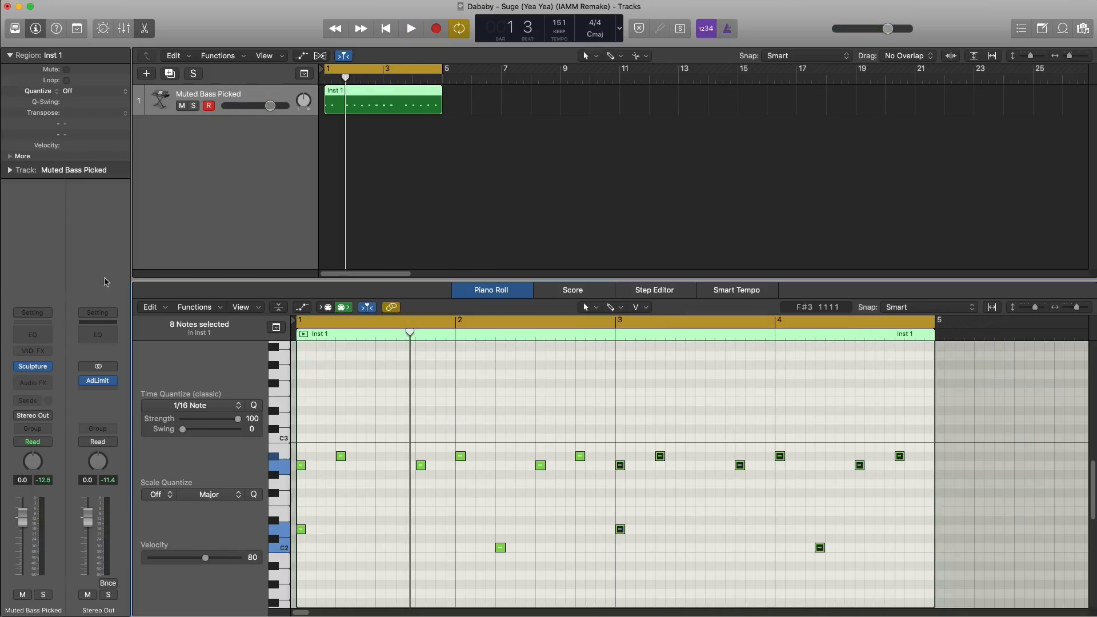
left_click(33, 337)
key("space")
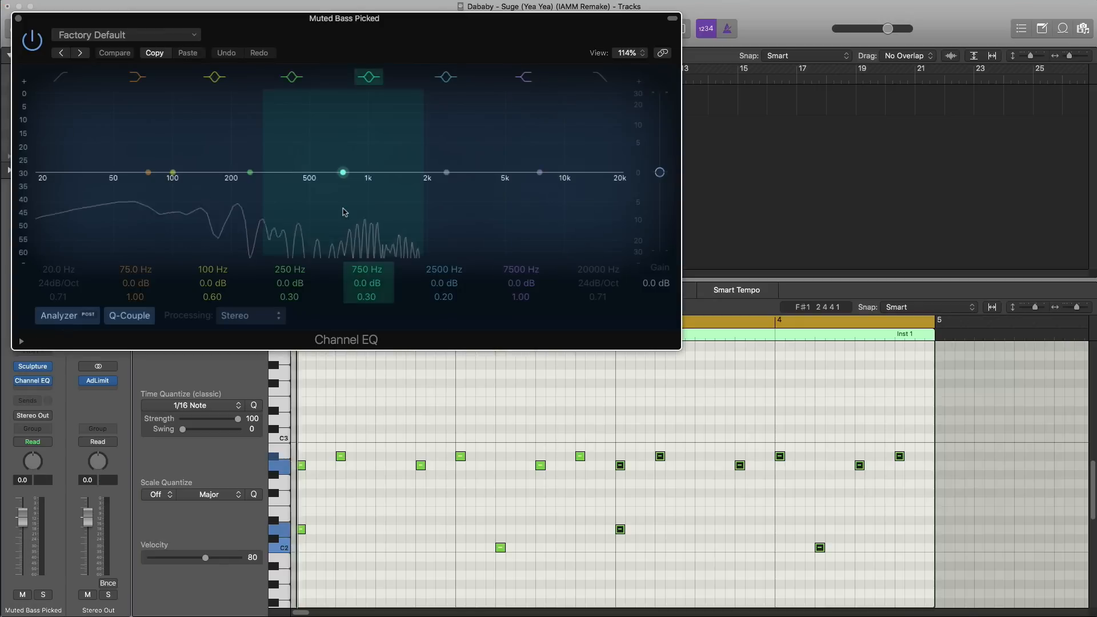
left_click(63, 84)
left_click_drag(53, 216, 230, 218)
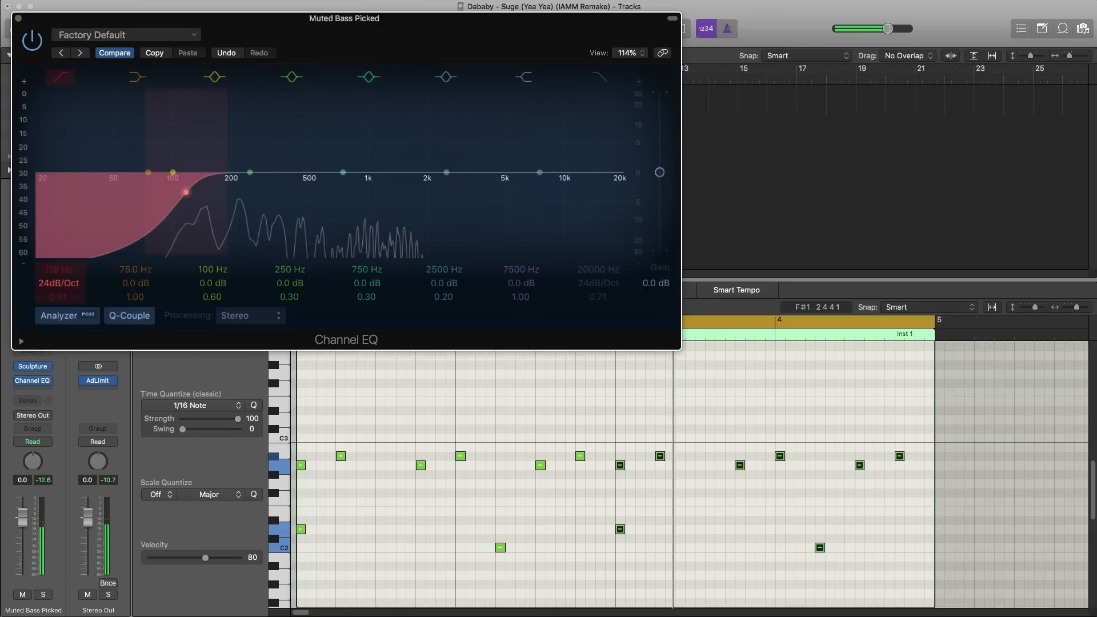
mouse_move(59, 284)
left_mouse_down()
mouse_move(60, 270)
mouse_move(60, 299)
left_mouse_up()
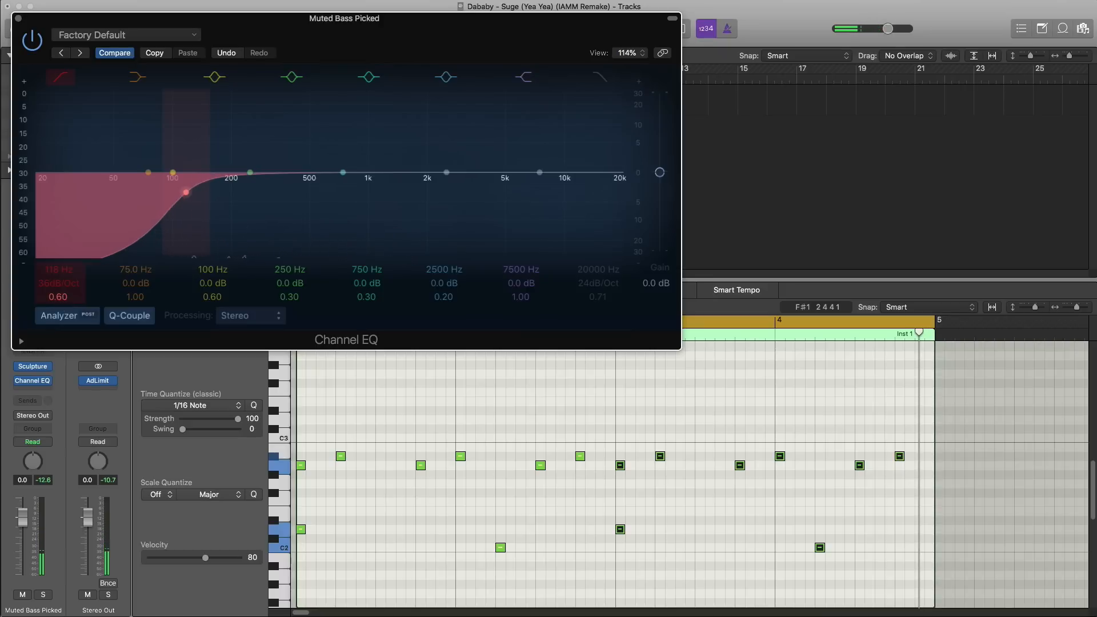
Step: Move the Channel EQ's 250 Hz band to 166 Hz and reduce its gain to -1.5 dB
left_click(135, 298)
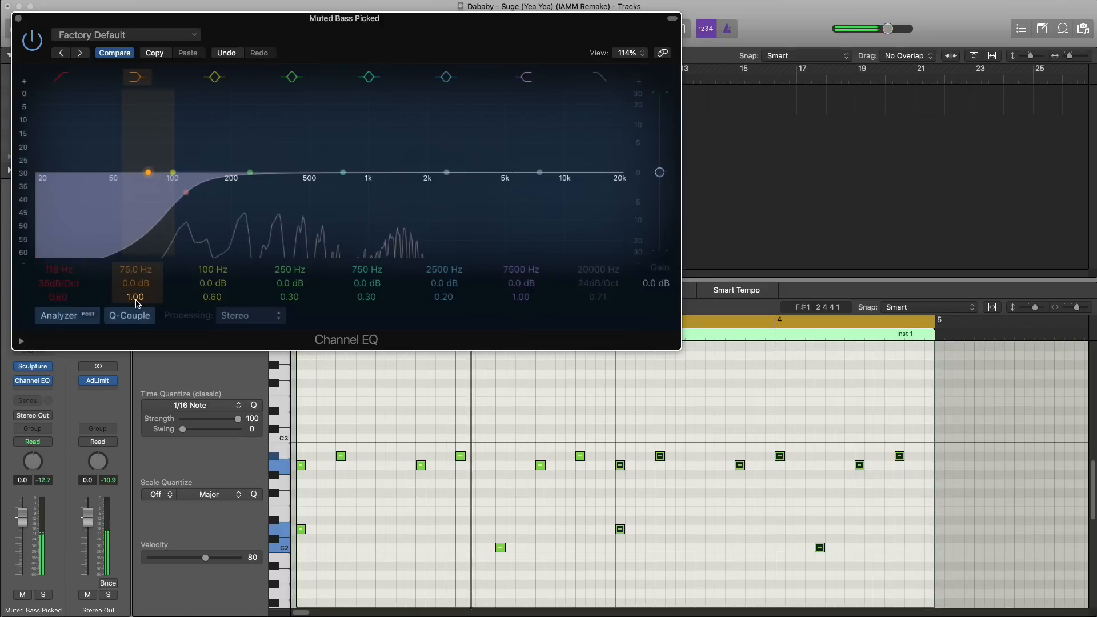
left_click(199, 282)
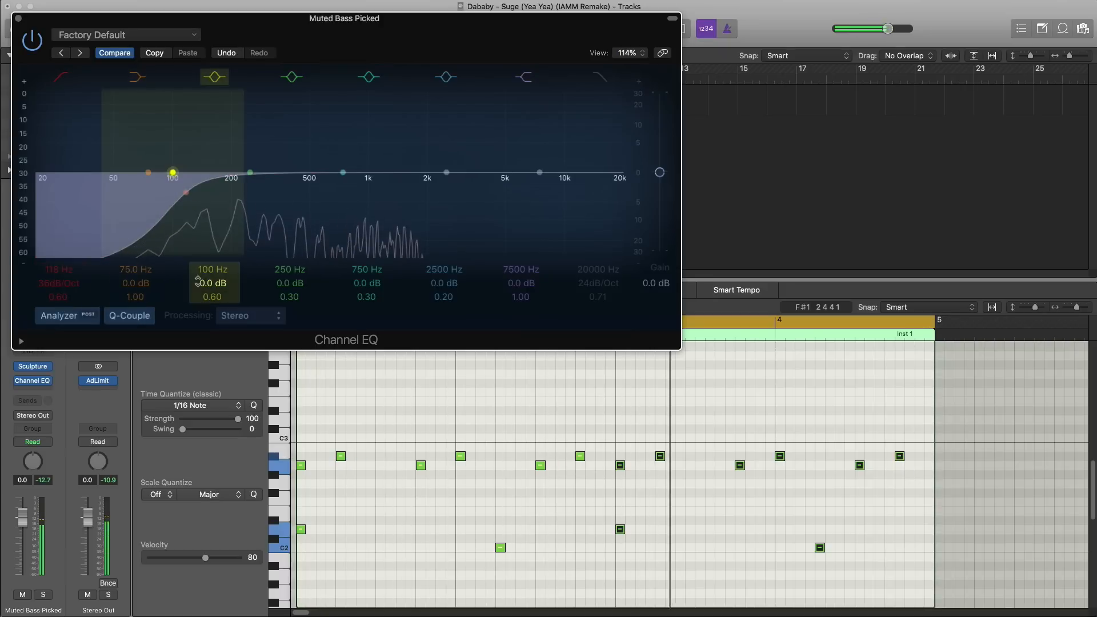
left_click(287, 282)
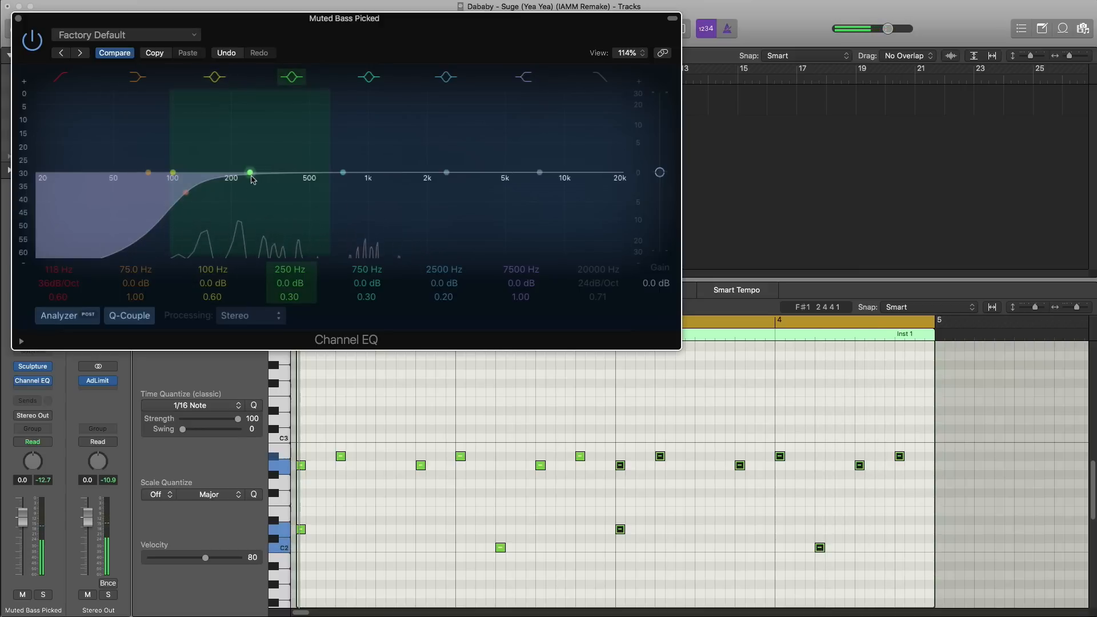
left_click_drag(250, 172, 215, 188)
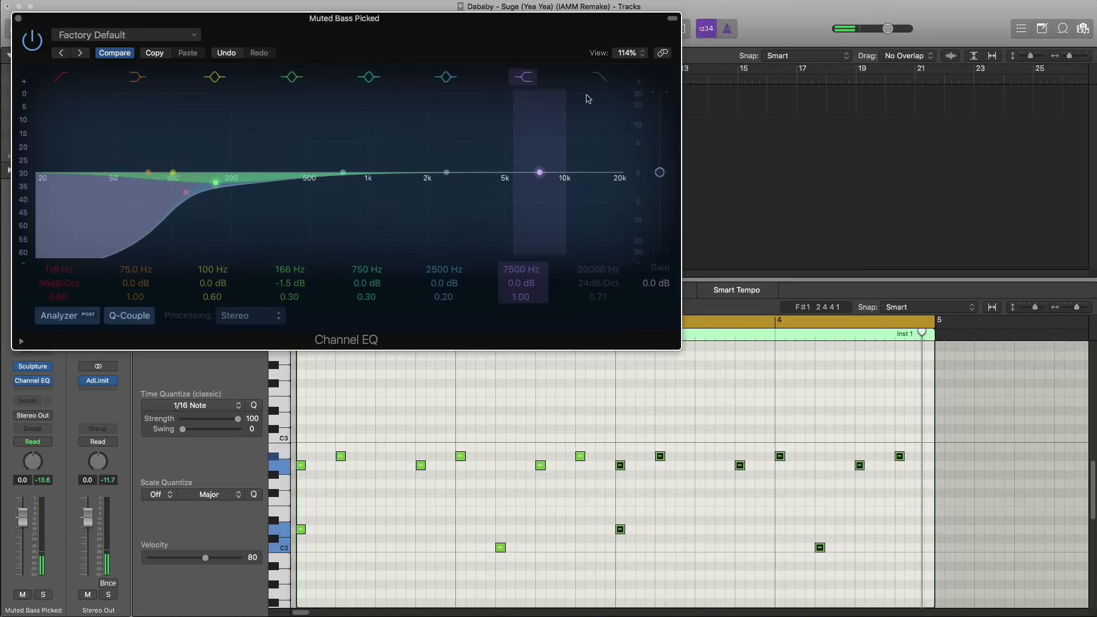
Step: Enable the Channel EQ's high cut at 860 Hz, 24 dB/Oct, with Q 0.60, and close the EQ
left_click(597, 288)
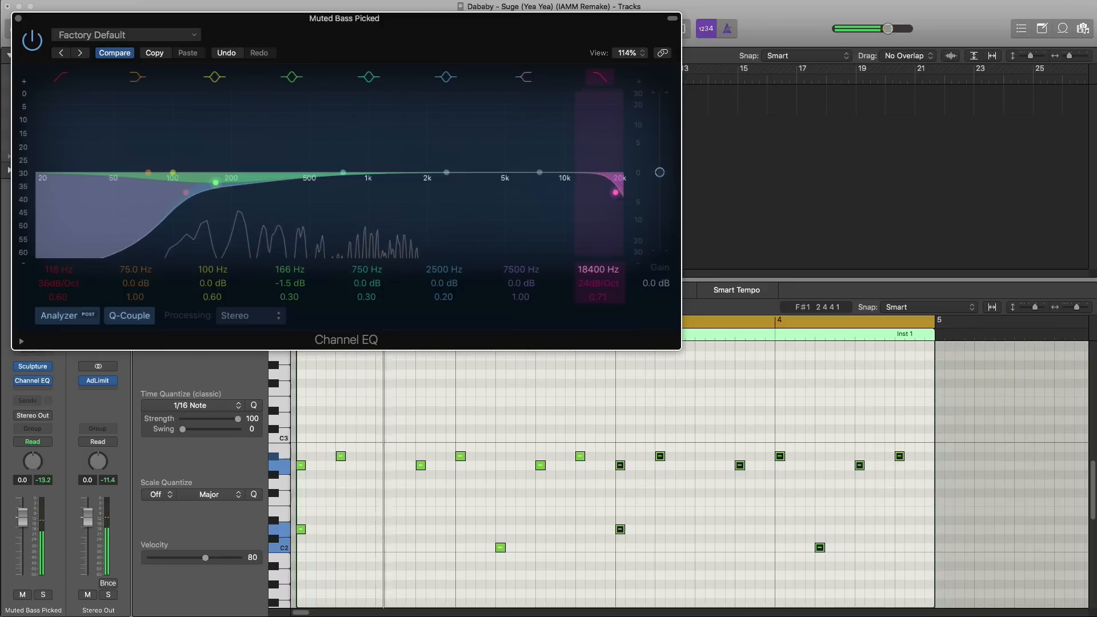
left_click_drag(601, 280, 601, 361)
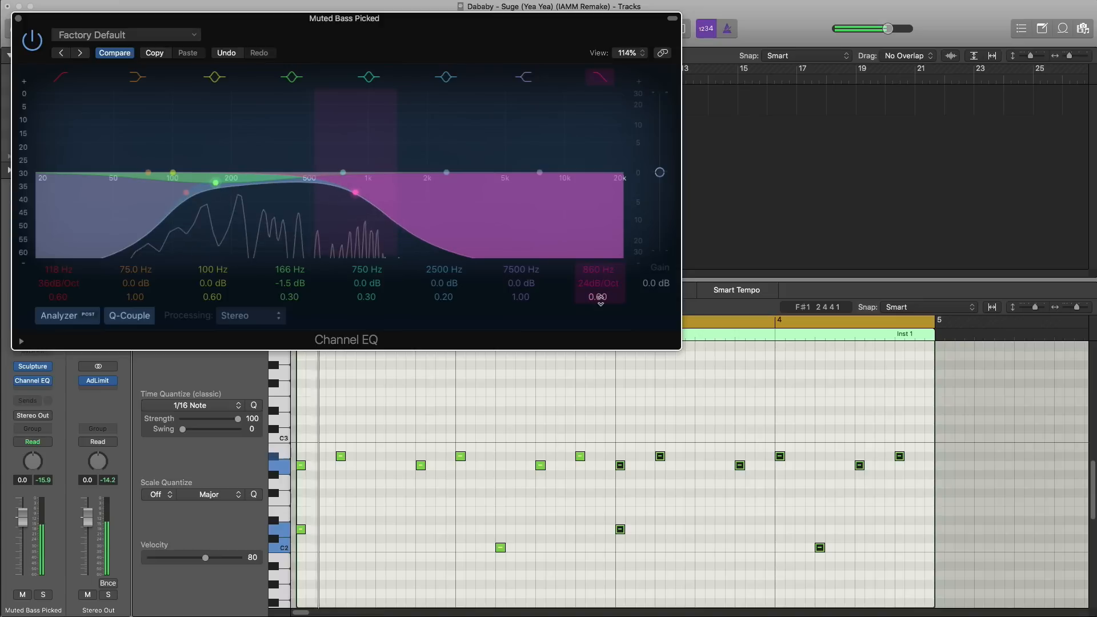
left_click(33, 39)
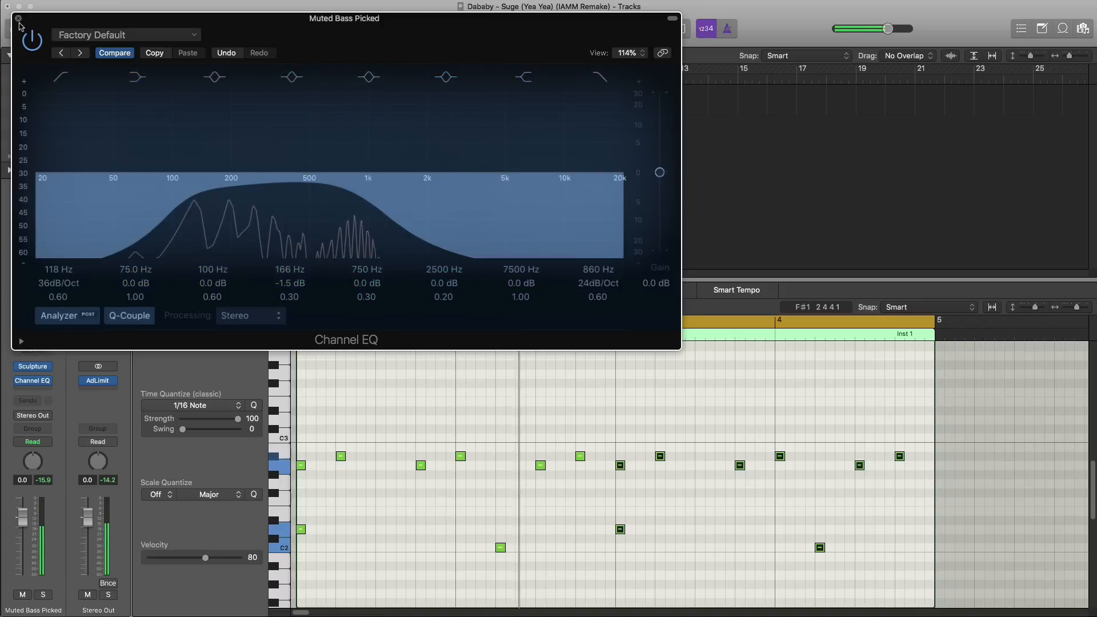
Step: Insert an Overdrive distortion effect after the Channel EQ on the bass track
left_click(34, 382)
left_click(39, 392)
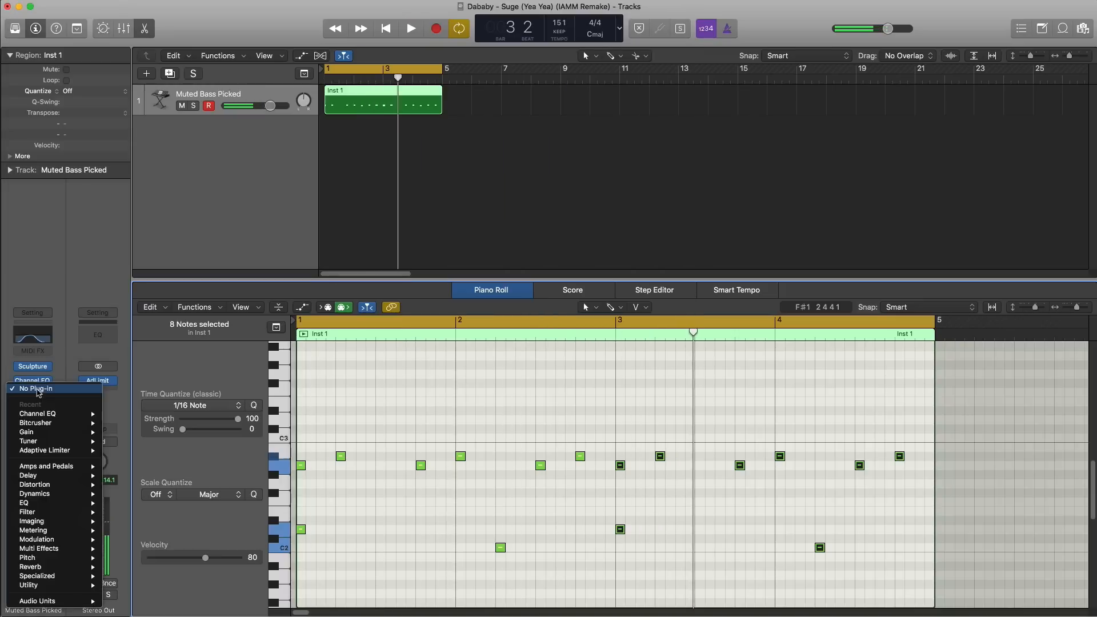
mouse_move(78, 423)
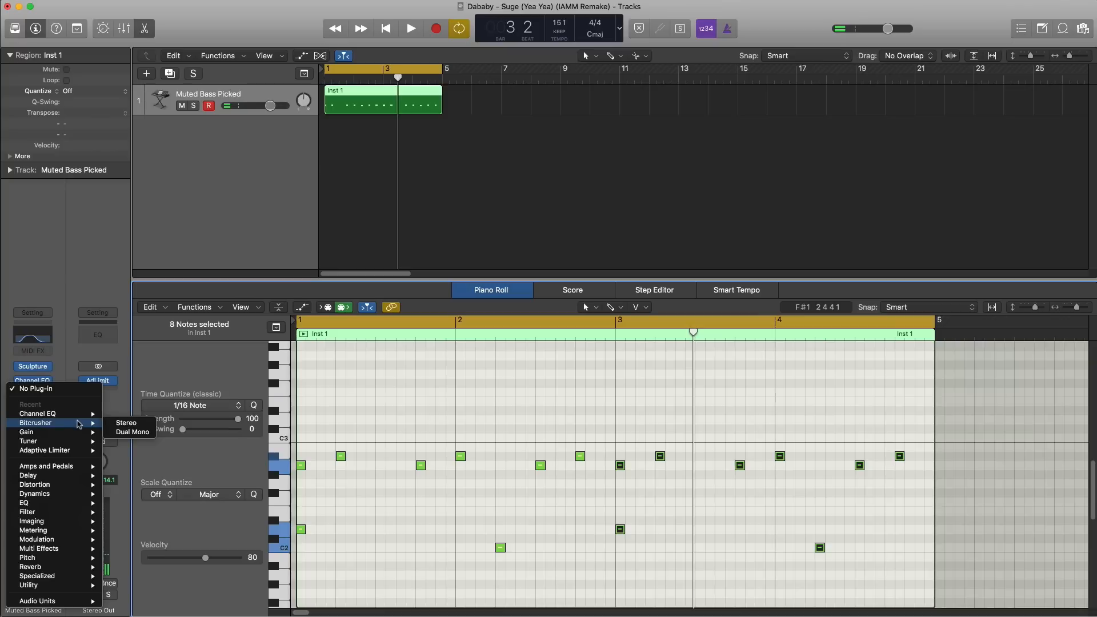
mouse_move(62, 475)
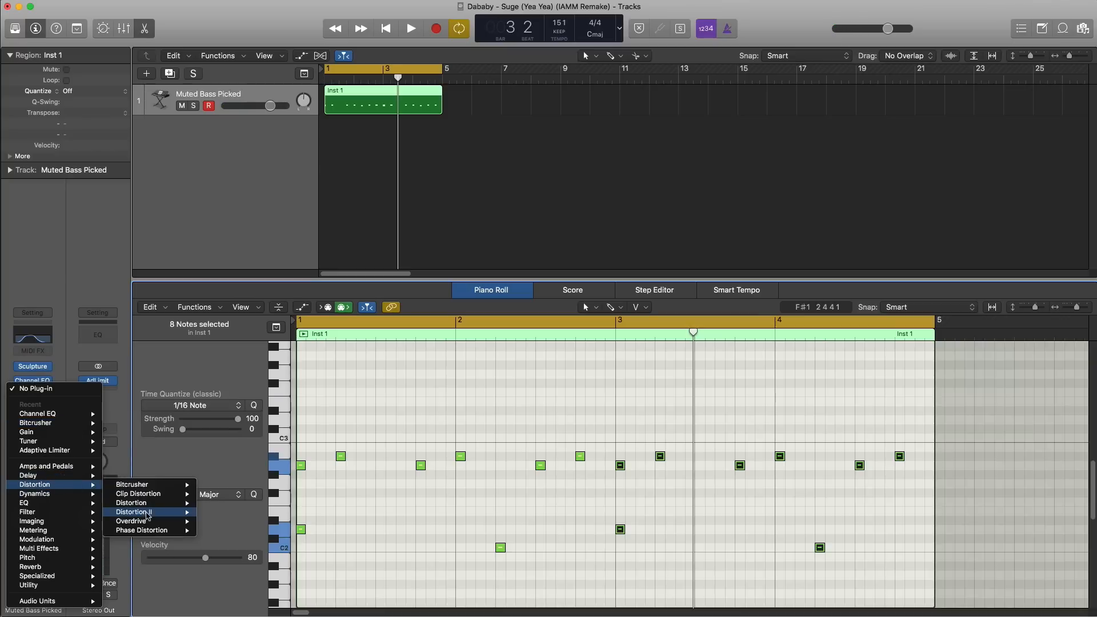
mouse_move(157, 521)
left_click(213, 521)
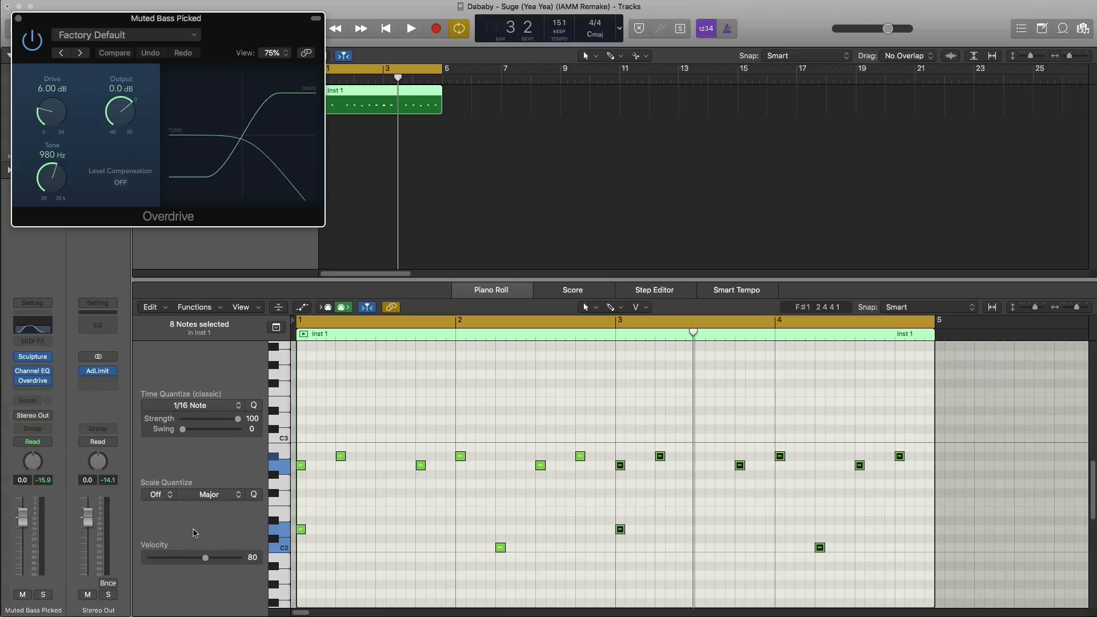
Step: Set the Overdrive's Drive to 2.75 dB and Tone to 730 Hz while auditioning the bass loop, and close the effect
key("space")
left_click_drag(166, 19, 397, 139)
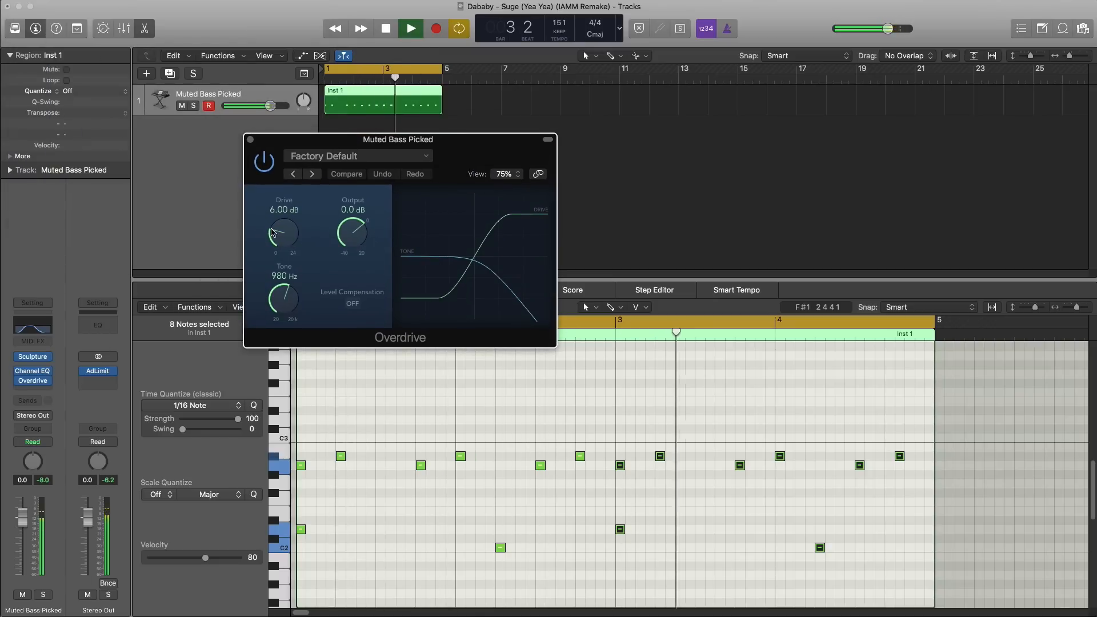
key("space")
left_click_drag(279, 235, 278, 248)
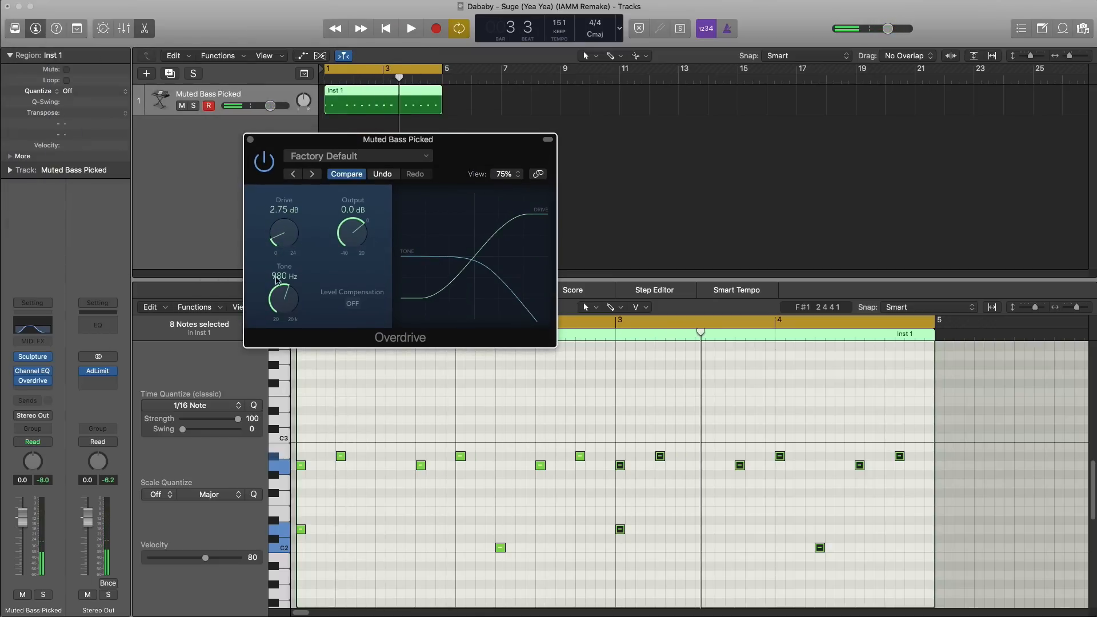
key("space")
left_click_drag(273, 303, 275, 311)
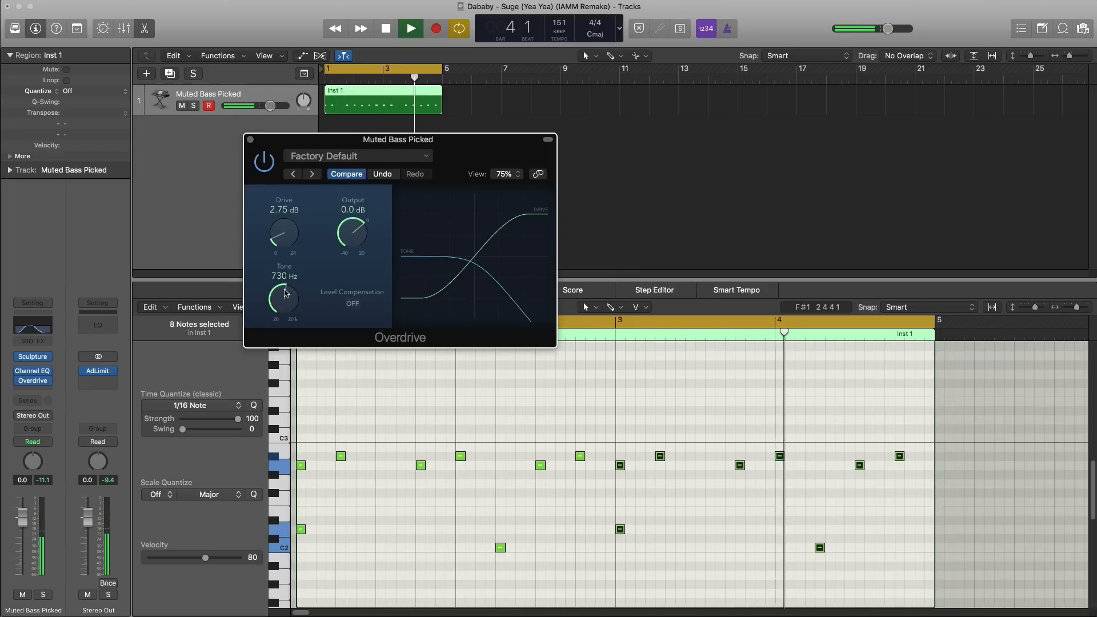
left_click(251, 139)
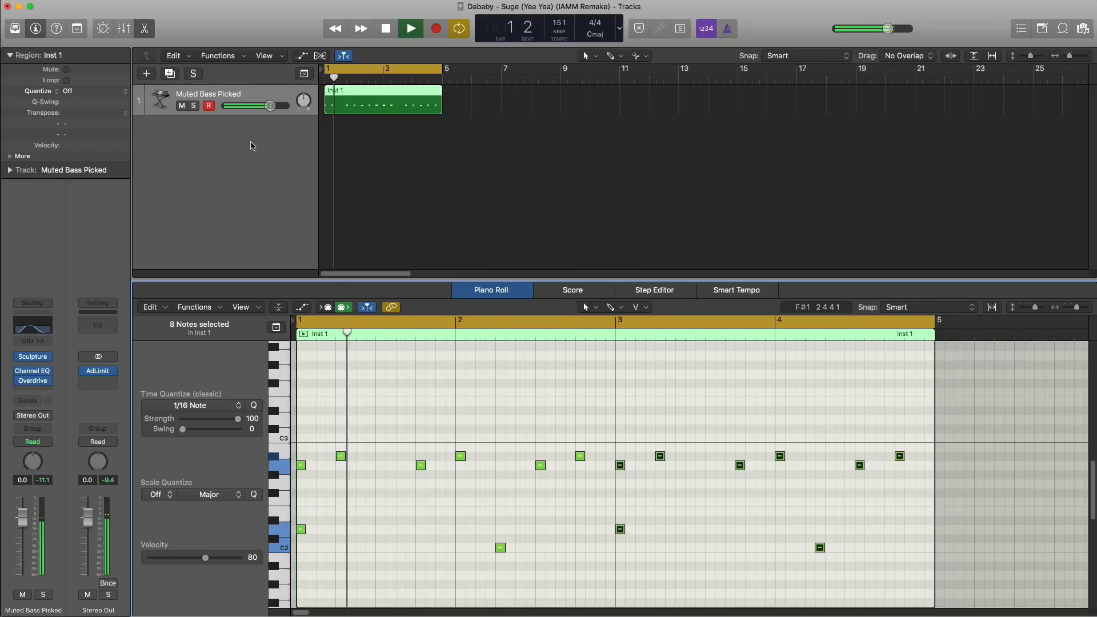
key("space")
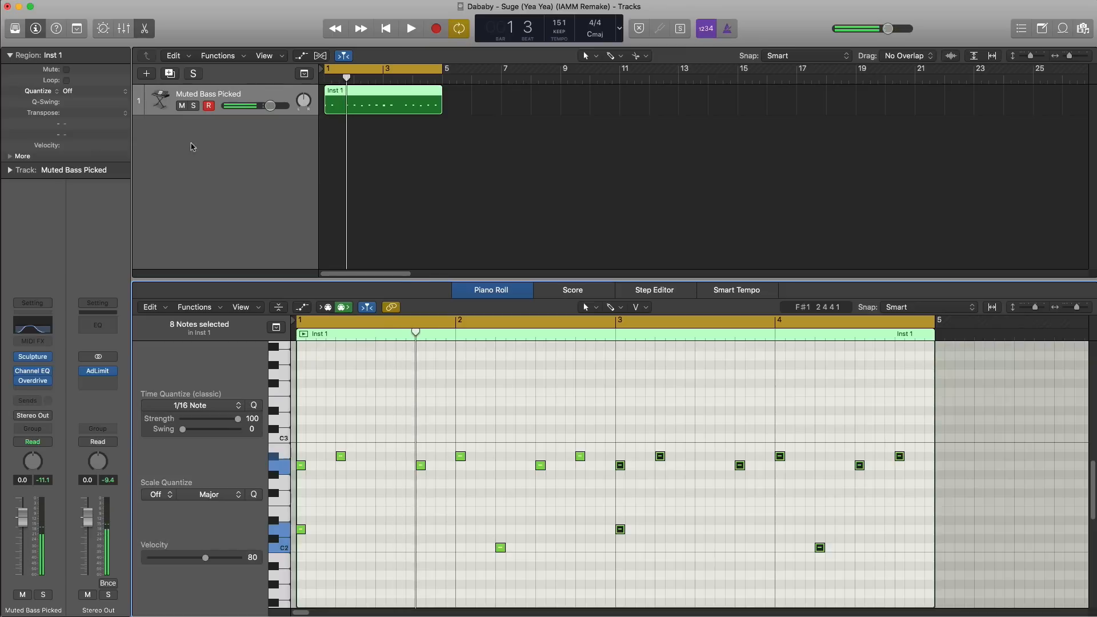
Step: Insert a Space Designer reverb after the Overdrive on the bass track
left_click(43, 390)
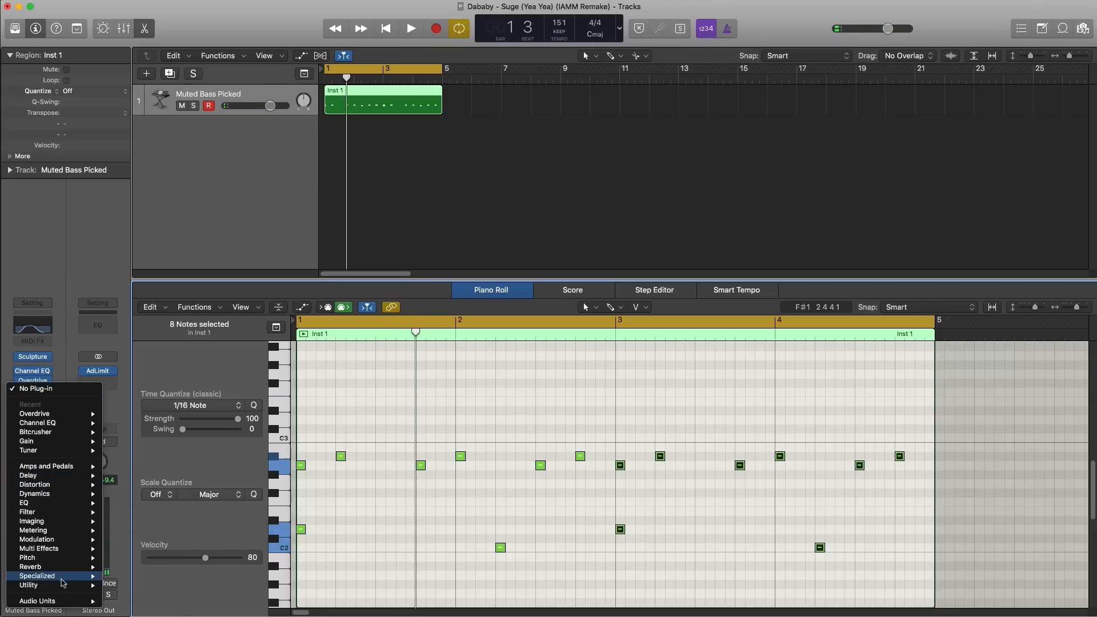
mouse_move(63, 568)
mouse_move(164, 596)
left_click(220, 595)
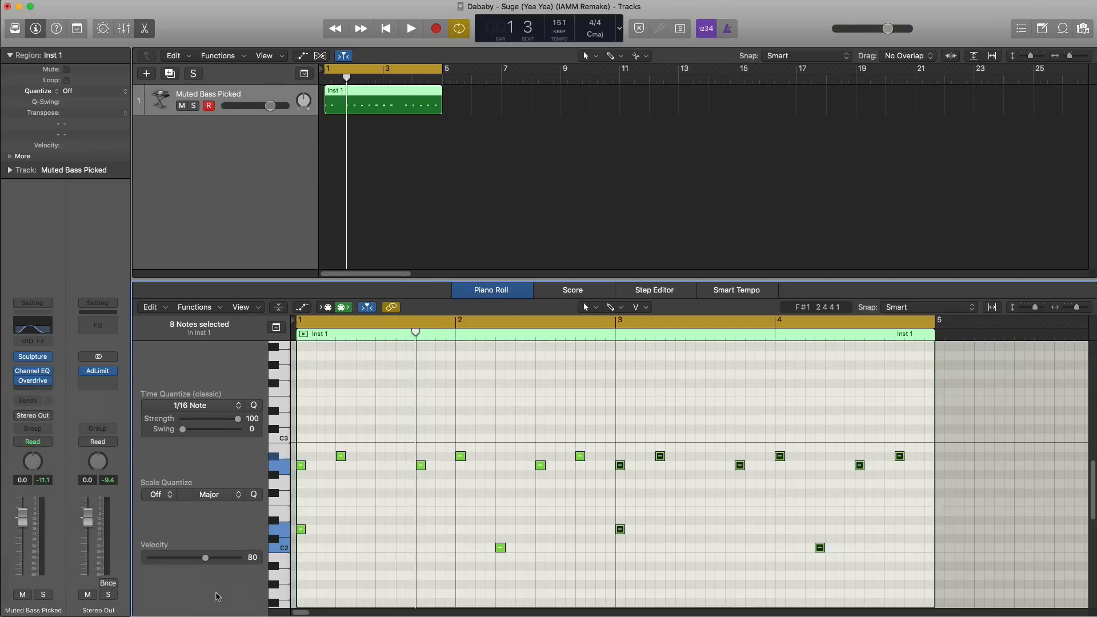
Step: Load the Large Spaces plate preset 03.1s Midnight Plate in Space Designer, set Wet to -33 dB, and close the reverb
left_click(126, 35)
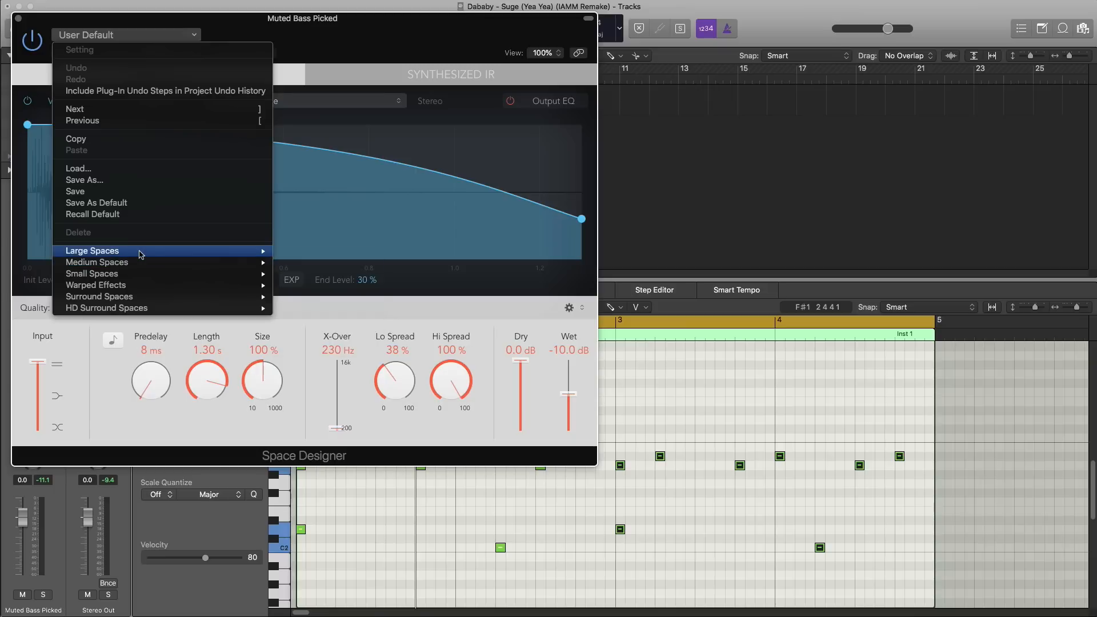
mouse_move(130, 263)
mouse_move(298, 267)
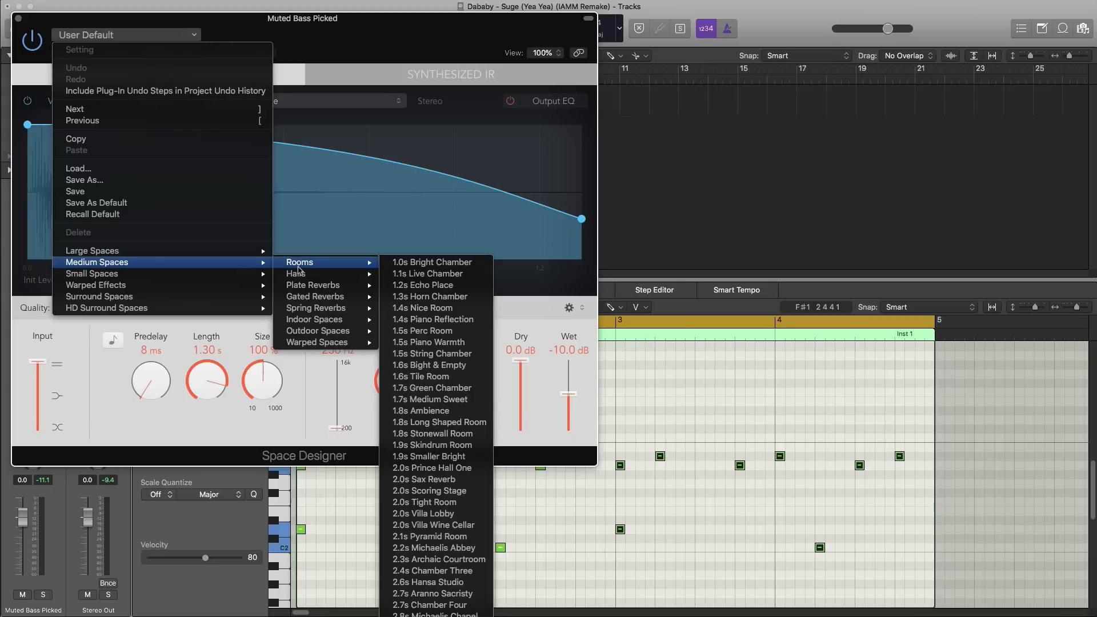
mouse_move(317, 290)
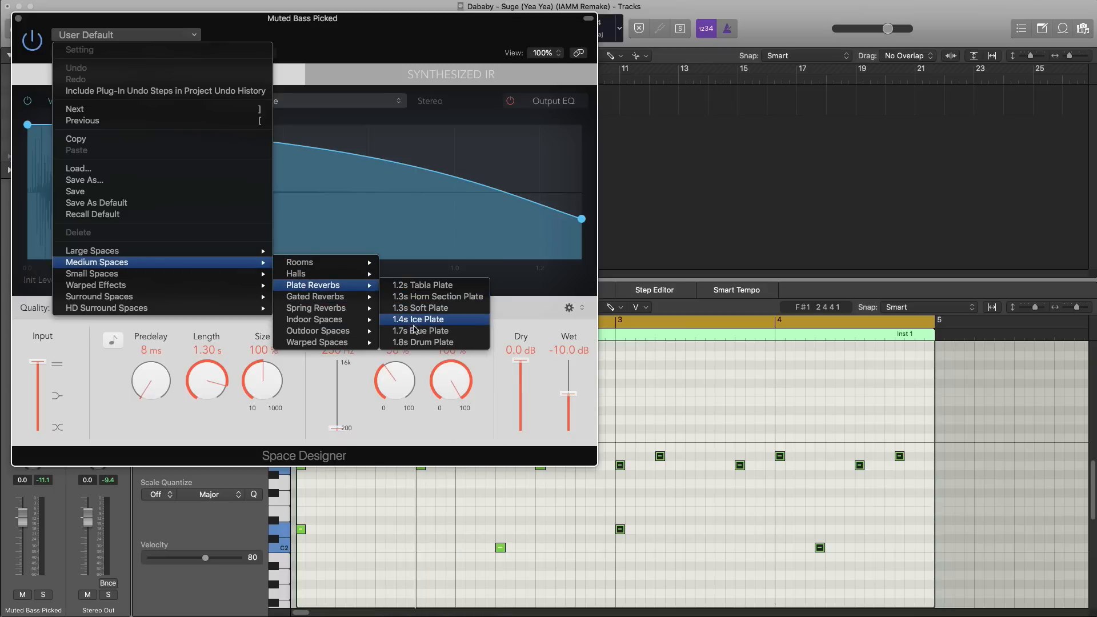
mouse_move(253, 253)
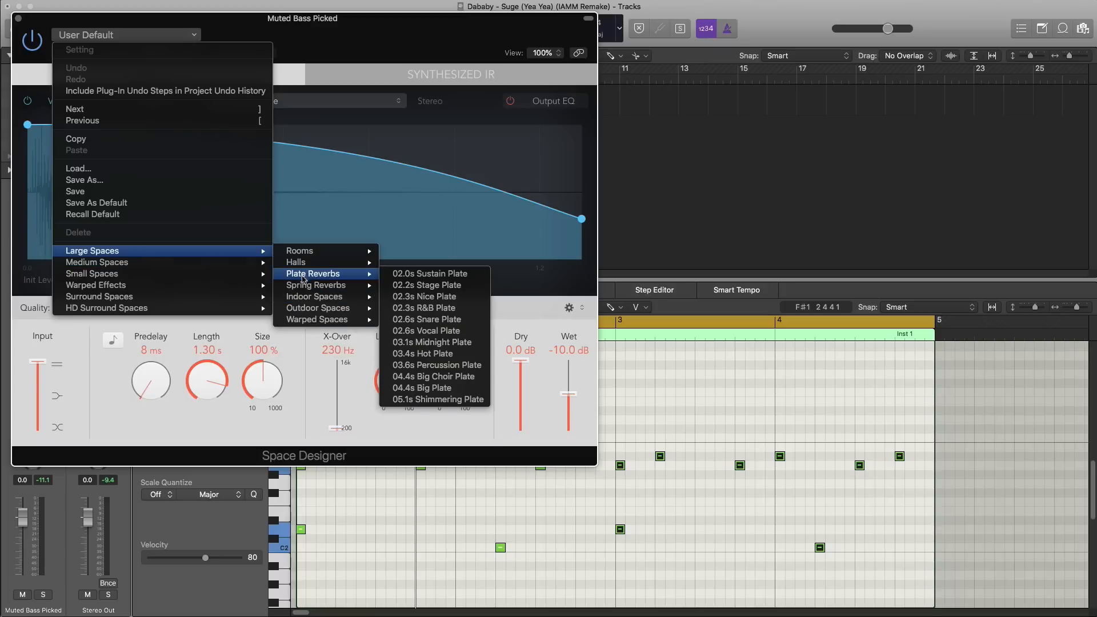
left_click(430, 342)
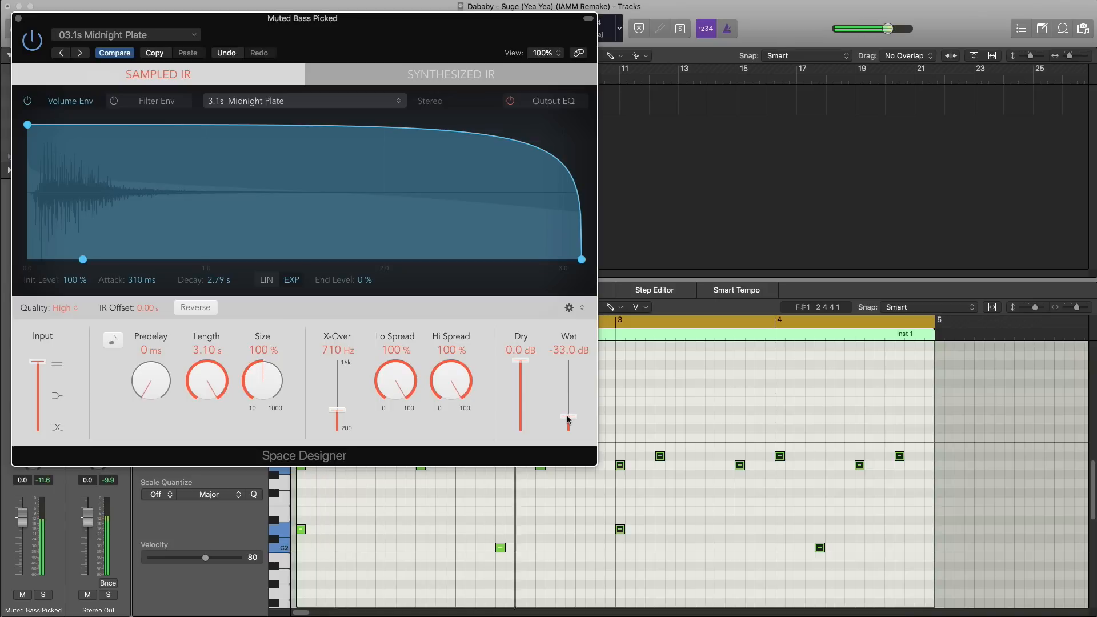
left_click(18, 19)
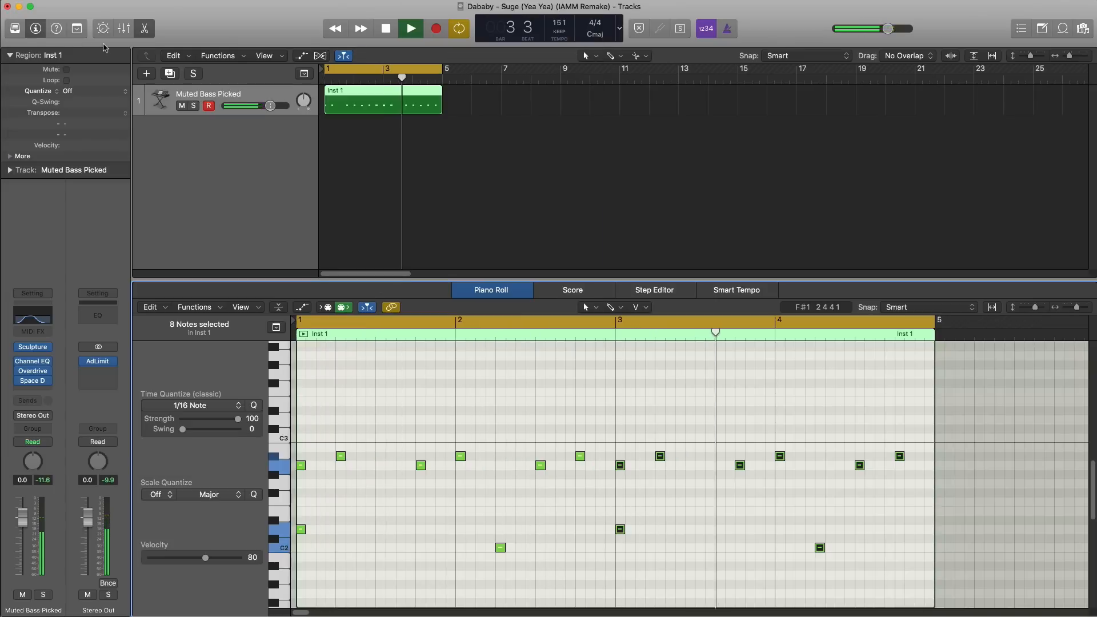
Step: Hide the Piano Roll, stop playback, and create one new software instrument track with an empty channel strip
key("e")
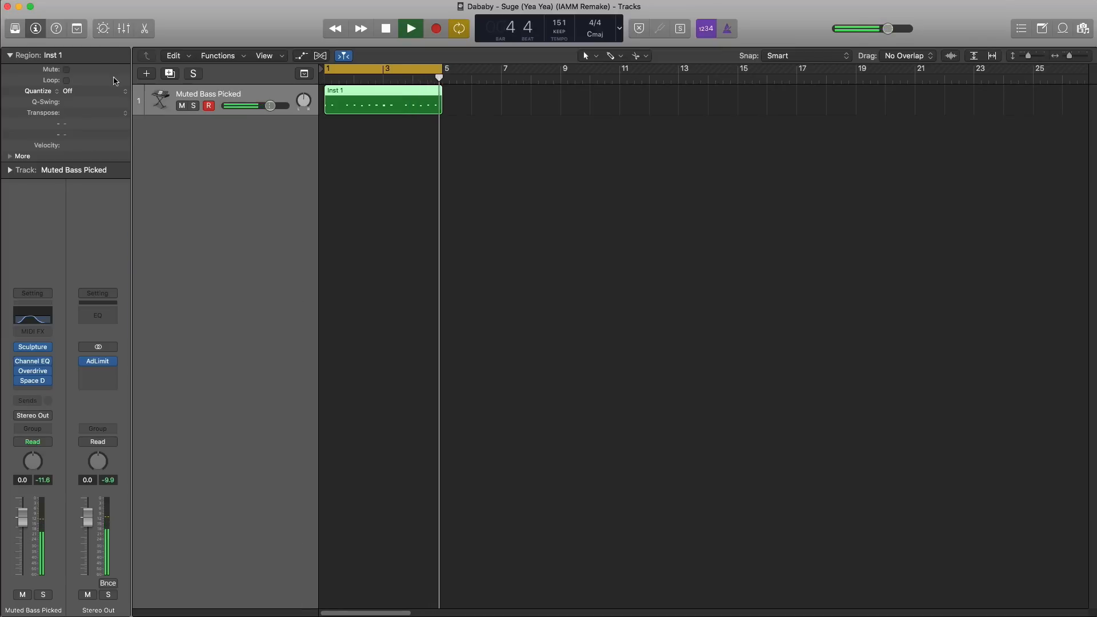
key("space")
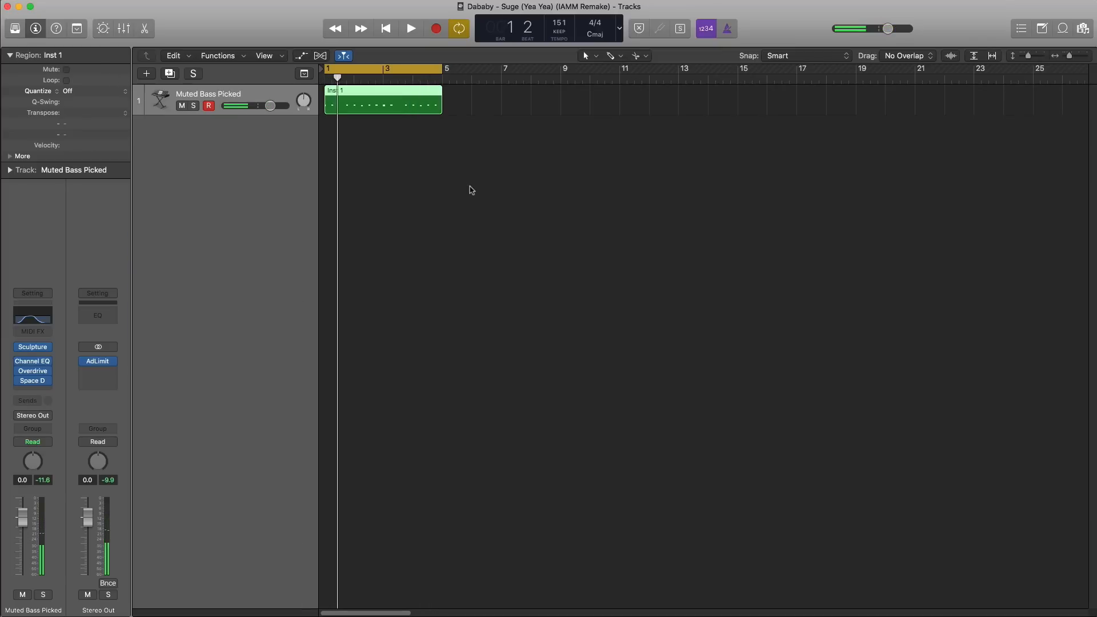
left_click(146, 74)
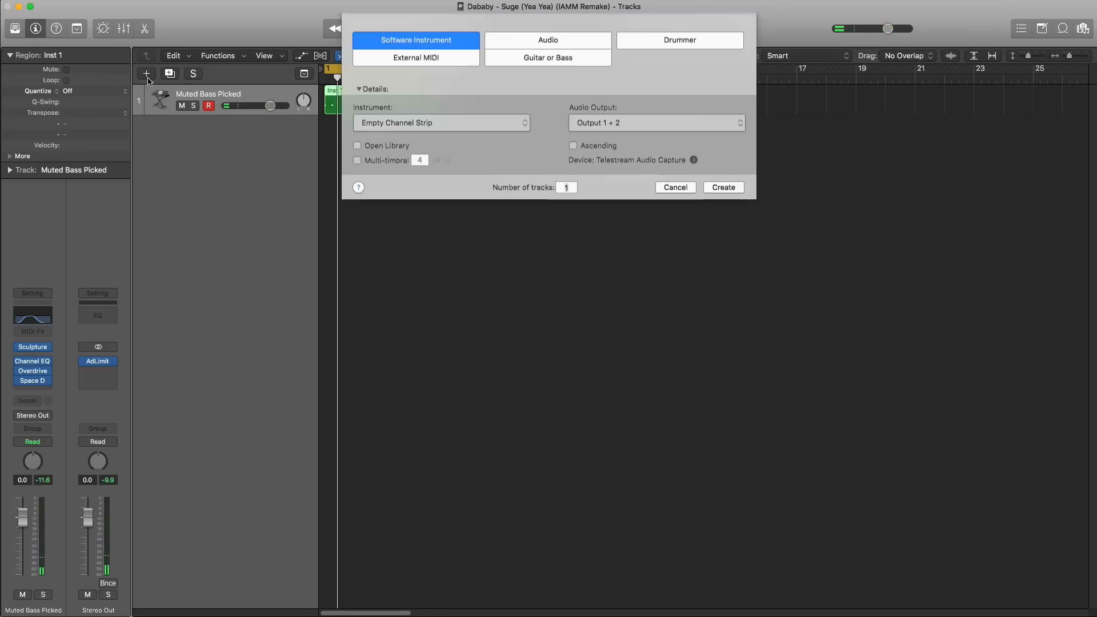
key("Return")
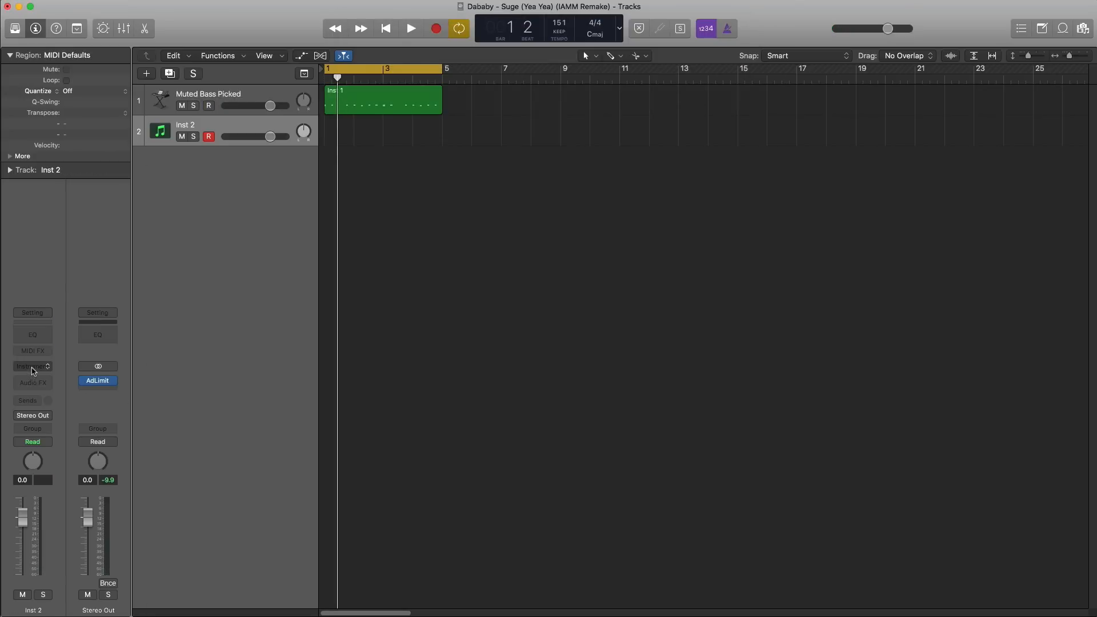
Step: Put the EXS24 sampler on the new track and load the project's "da baby suge drum kit" instrument
left_click(33, 368)
left_click(50, 412)
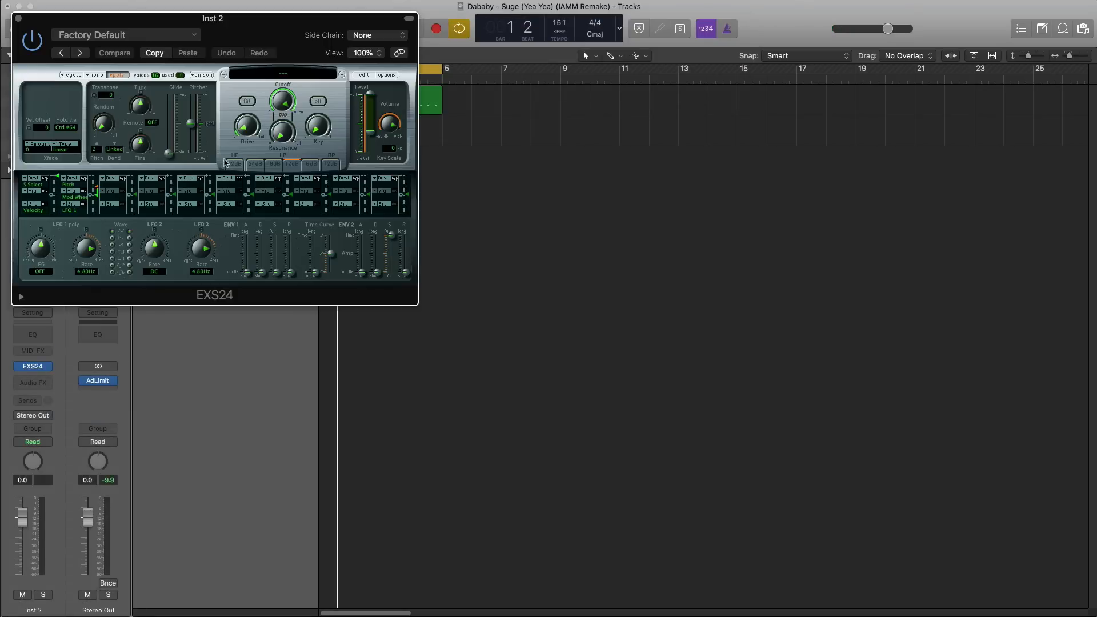
left_click(282, 75)
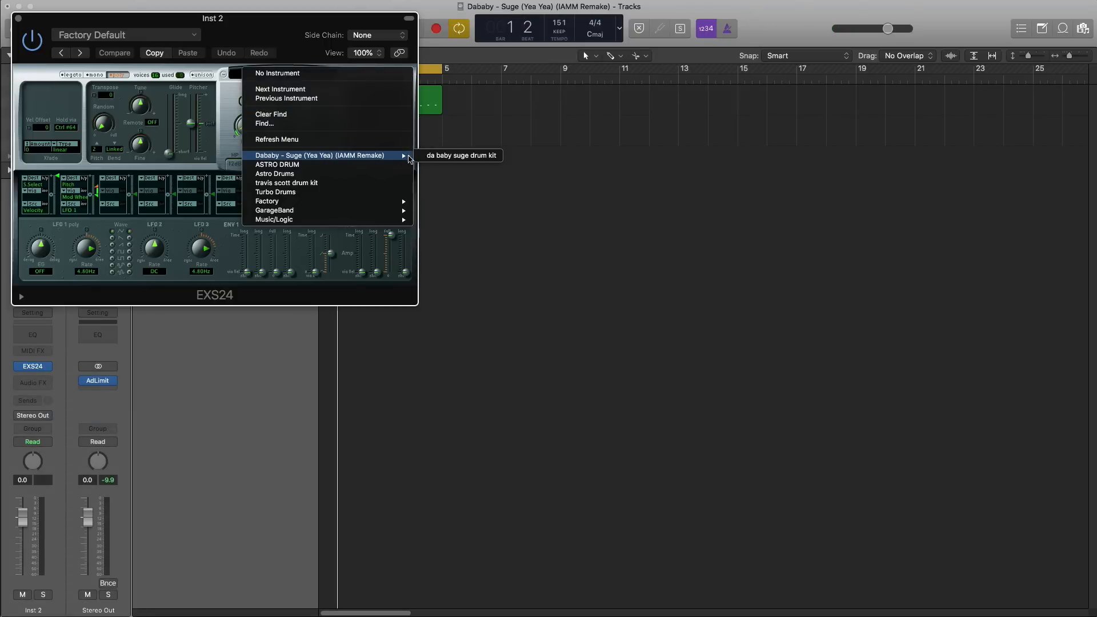
left_click(452, 155)
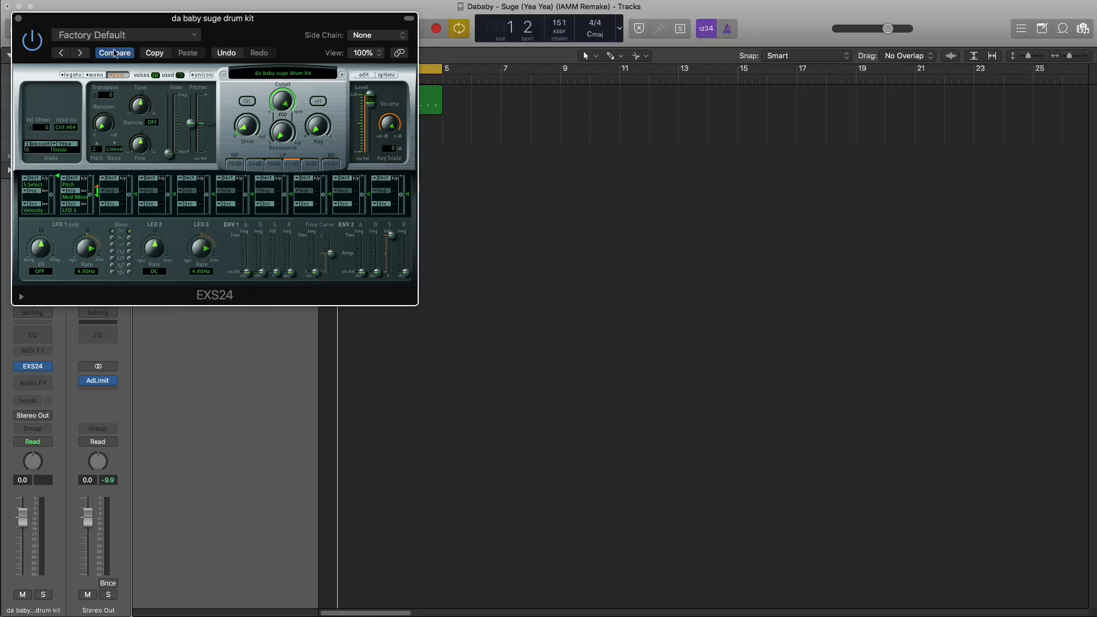
Step: Close the sampler, create a region spanning bars 1 to 4 on the drum kit track, and open it in the Piano Roll
left_click(18, 20)
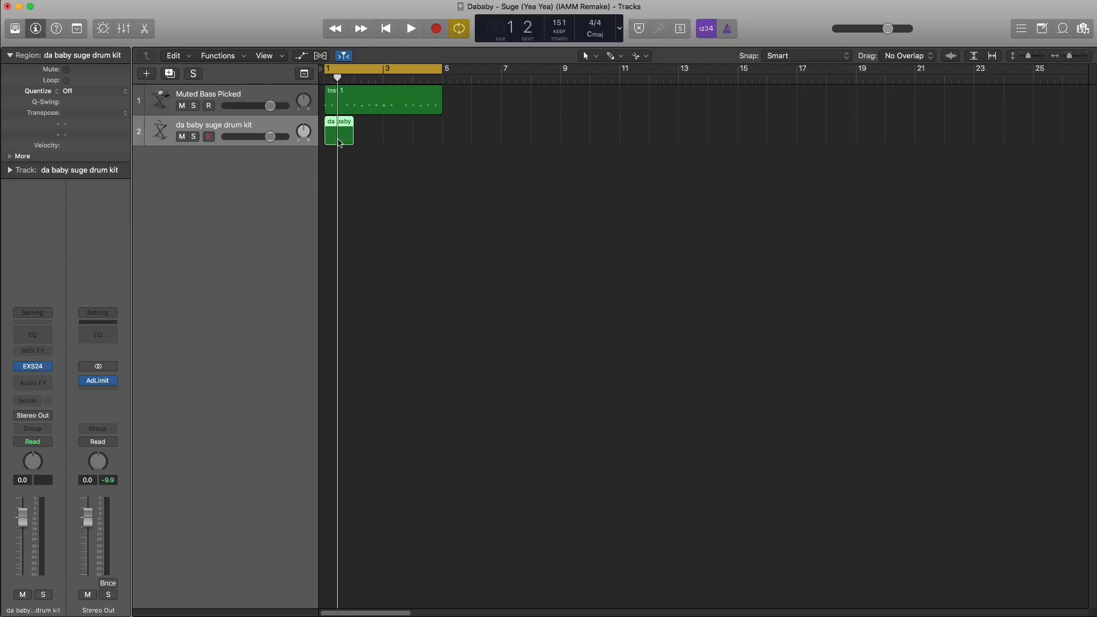
left_click_drag(351, 141, 443, 141)
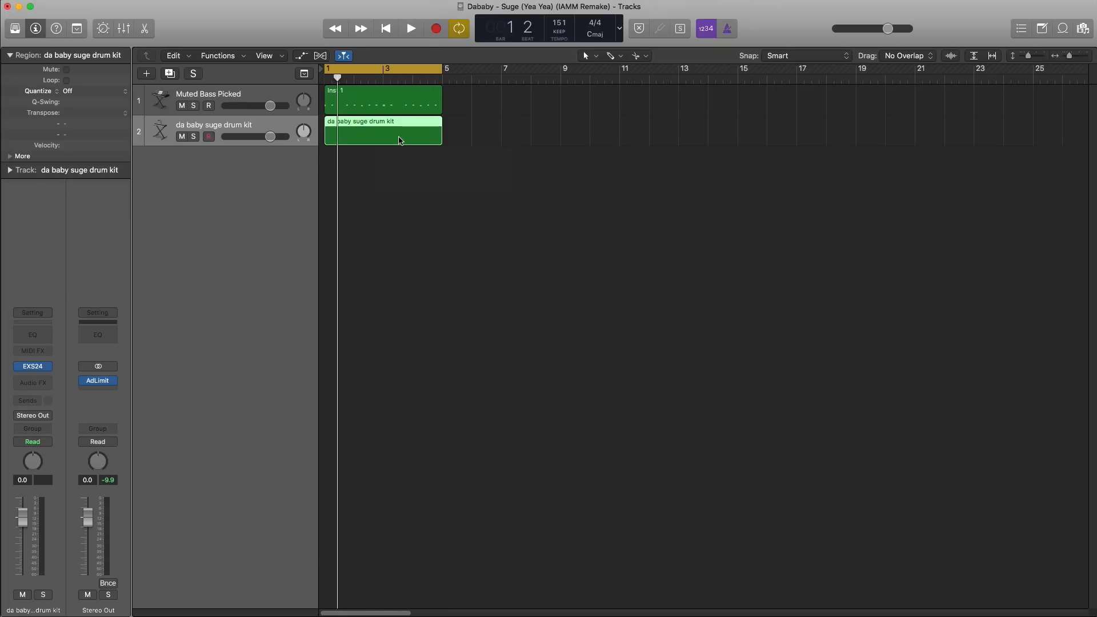
double_click(401, 142)
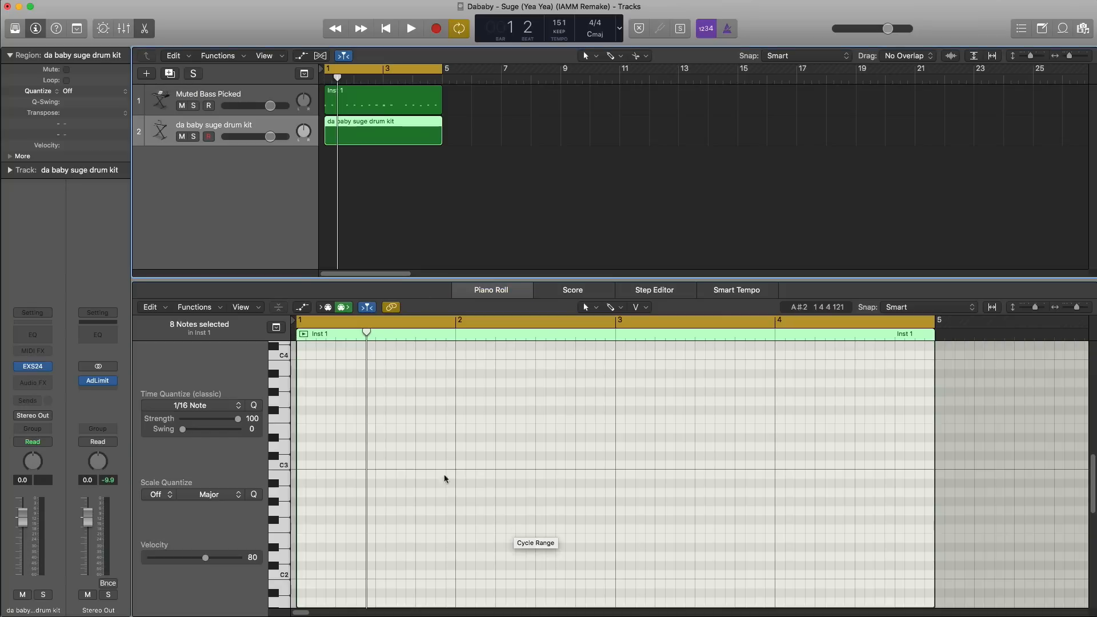
Step: Place a D#3 hit on beat 3 of each of the four bars and lower the drum track's volume to -2.6 dB
left_click(380, 437)
left_click(539, 438)
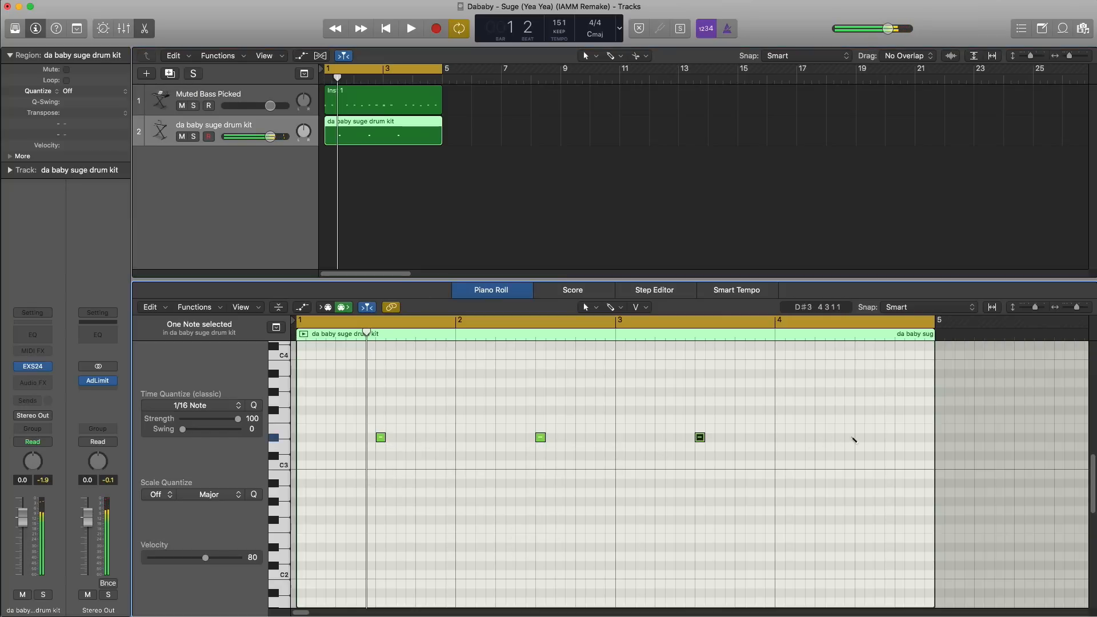
key("space")
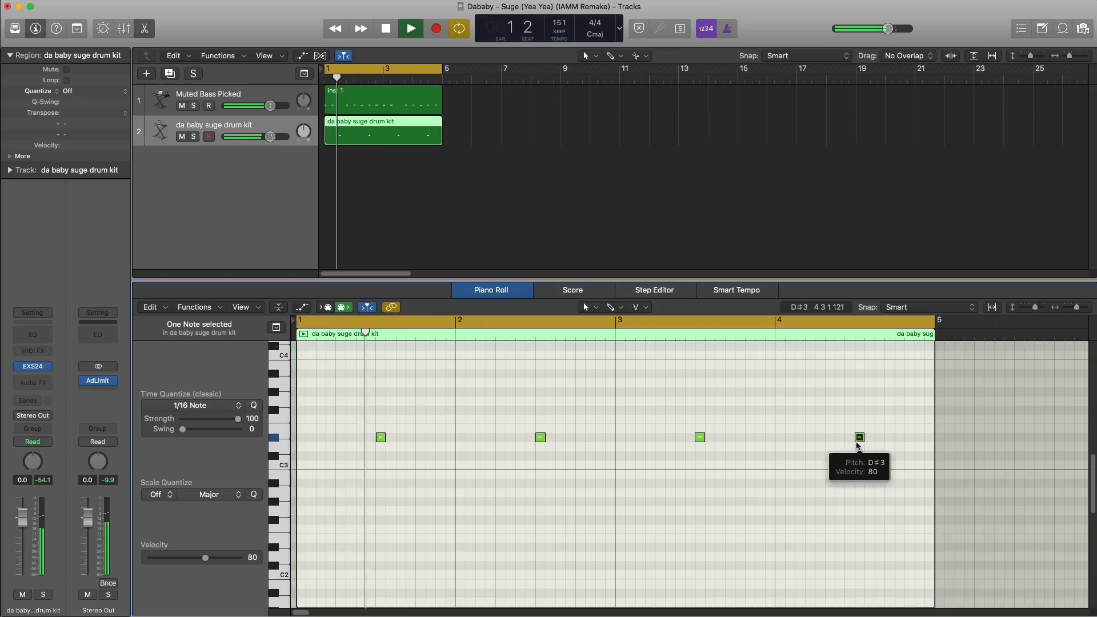
mouse_move(270, 137)
left_mouse_down()
mouse_move(258, 143)
mouse_move(275, 148)
left_mouse_up()
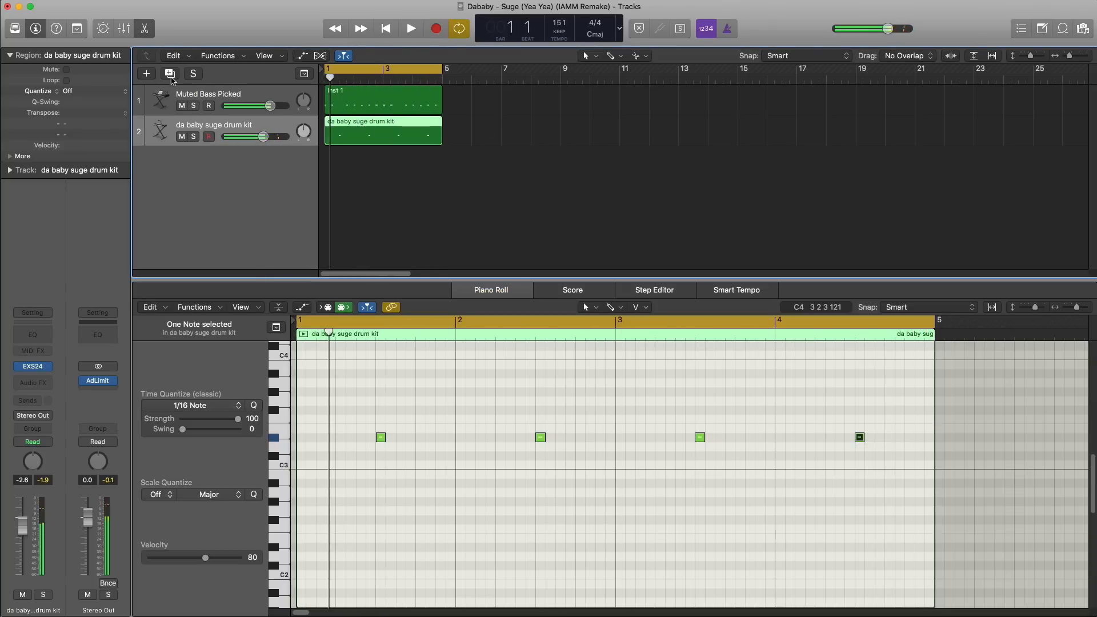
key("space")
Step: Duplicate the drum kit track and create an empty four-bar region on the new track 3
key("super+d")
left_click(339, 170)
left_click_drag(354, 165, 441, 174)
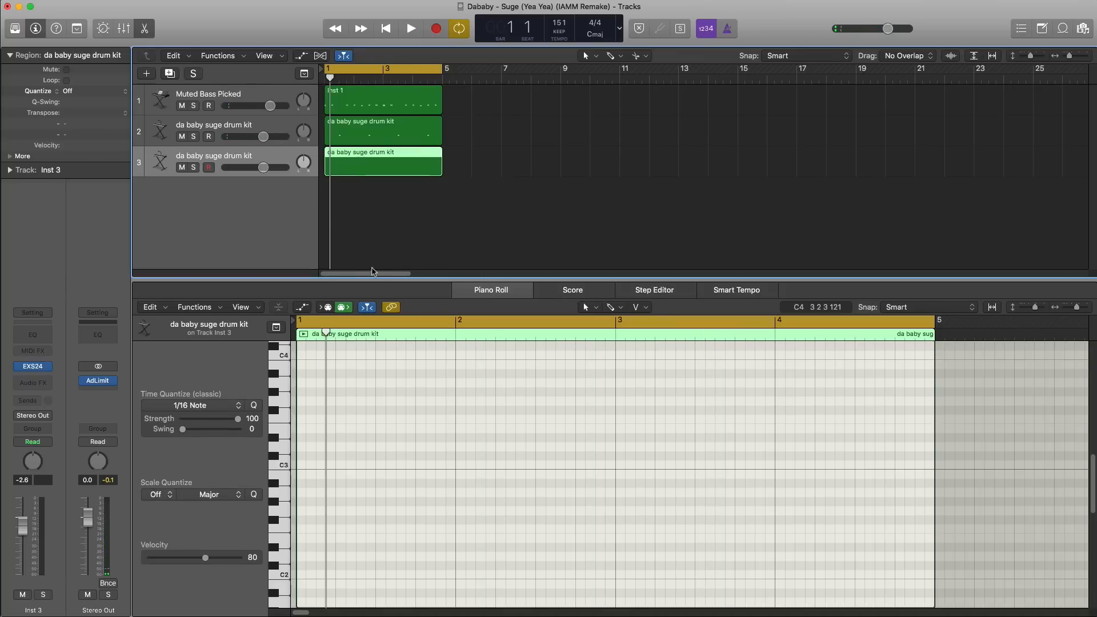
Step: Place G3 hits on beat 4 of bars 1 and 3 in track 3's region and audition the loop
left_click(371, 447)
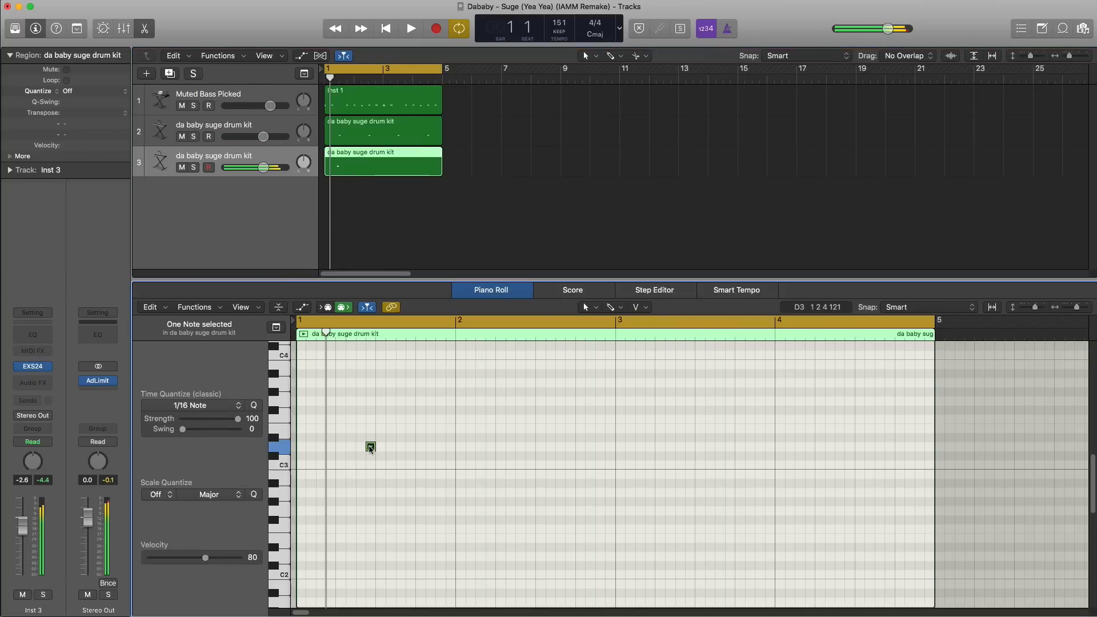
left_click_drag(371, 446, 421, 401)
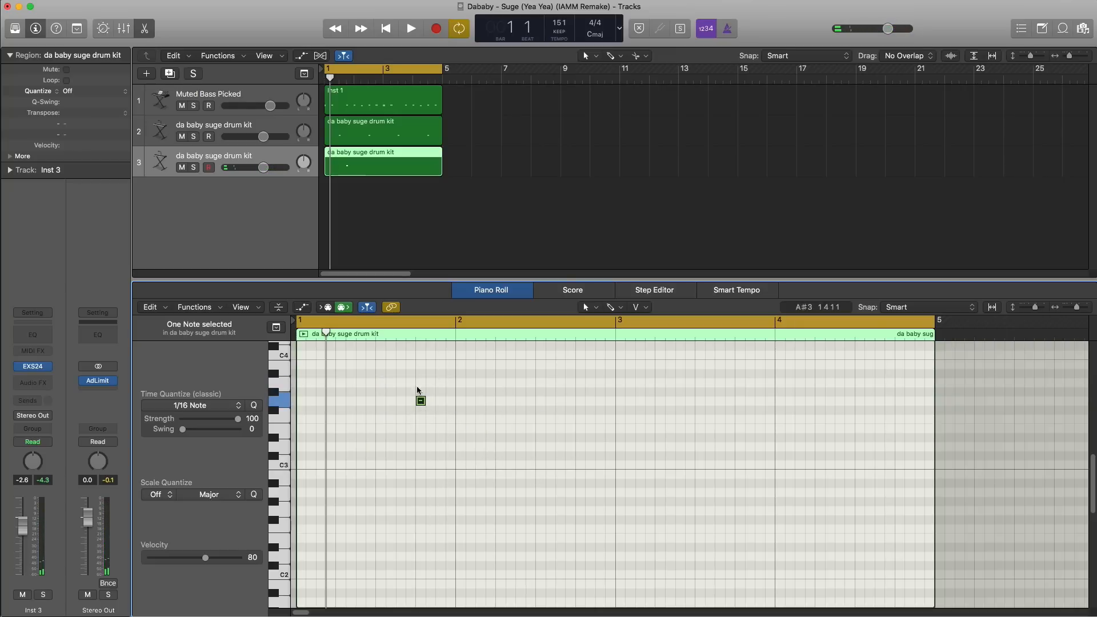
key("space")
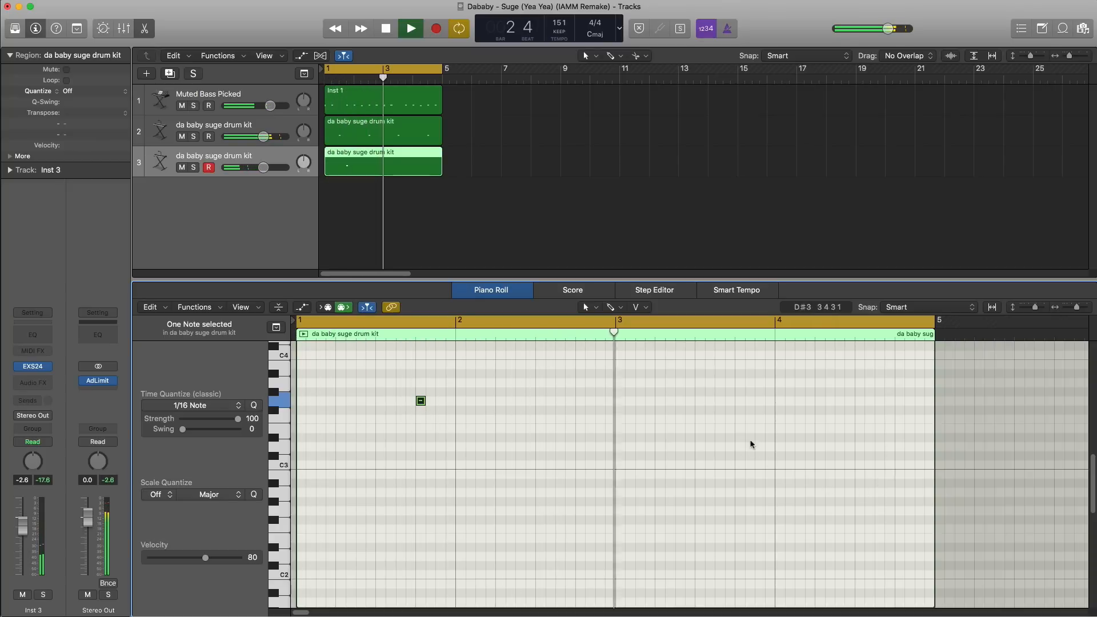
left_click(740, 400, "super")
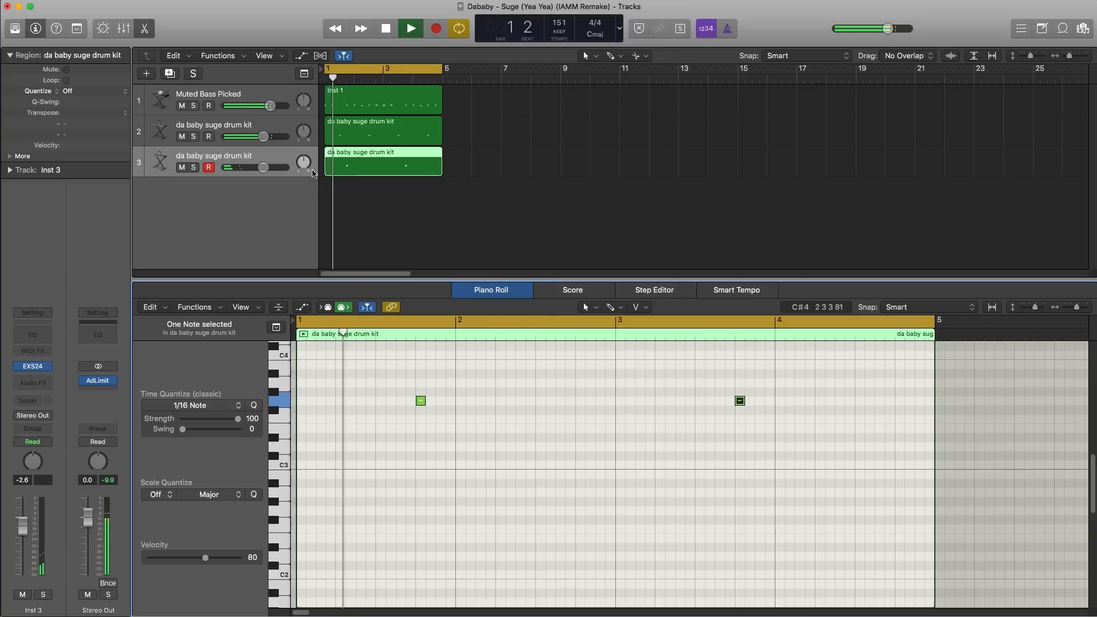
key("space")
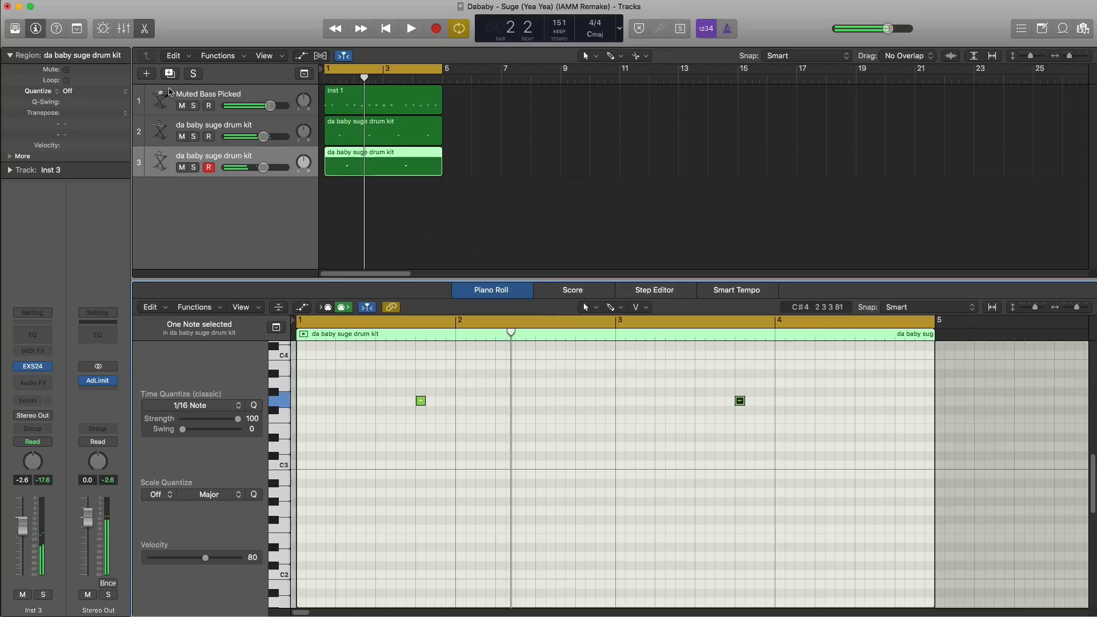
Step: Duplicate the drum kit track again and create an empty four-bar region on track 4
left_click(169, 73)
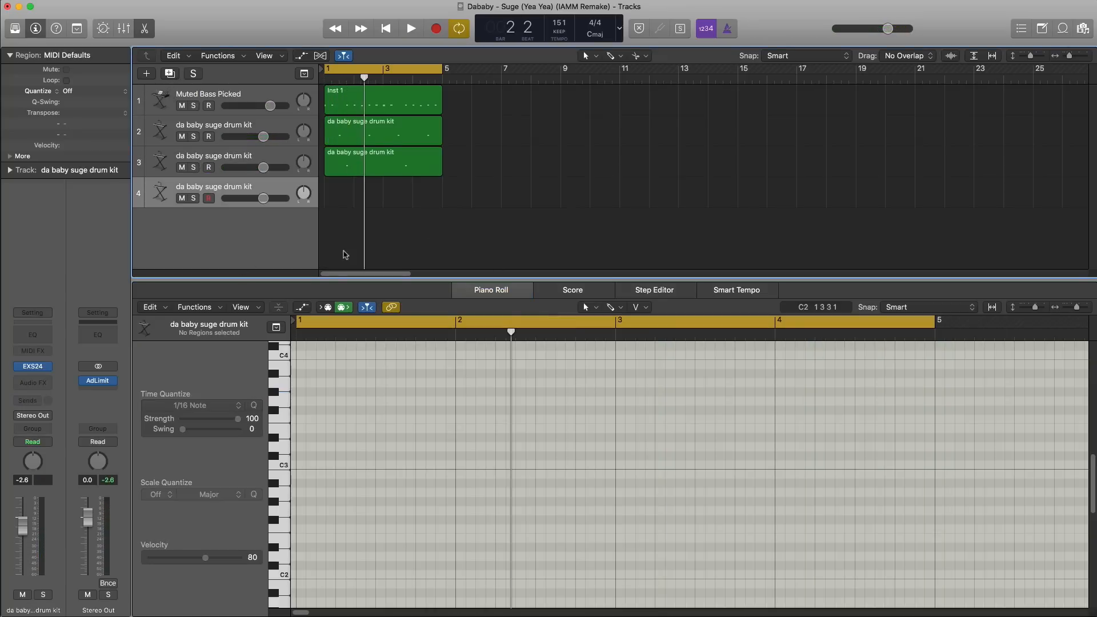
double_click(346, 197)
left_click_drag(354, 197, 438, 197)
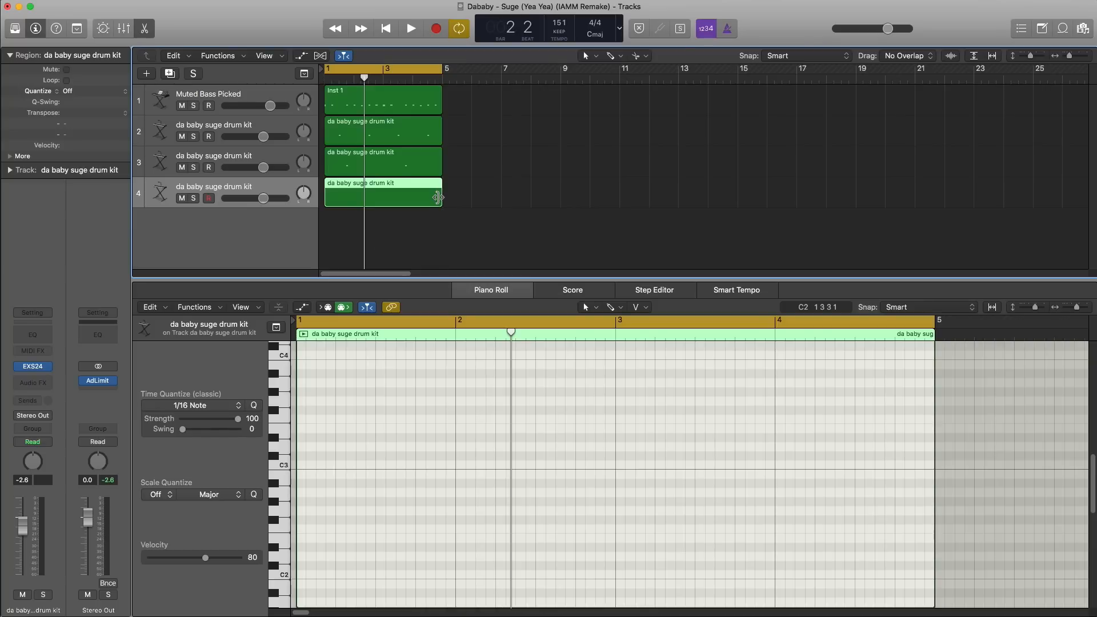
Step: Place two B3 hits in bar 2 of track 4's region, one halfway through beat 1 and one on beat 2
left_click(510, 588)
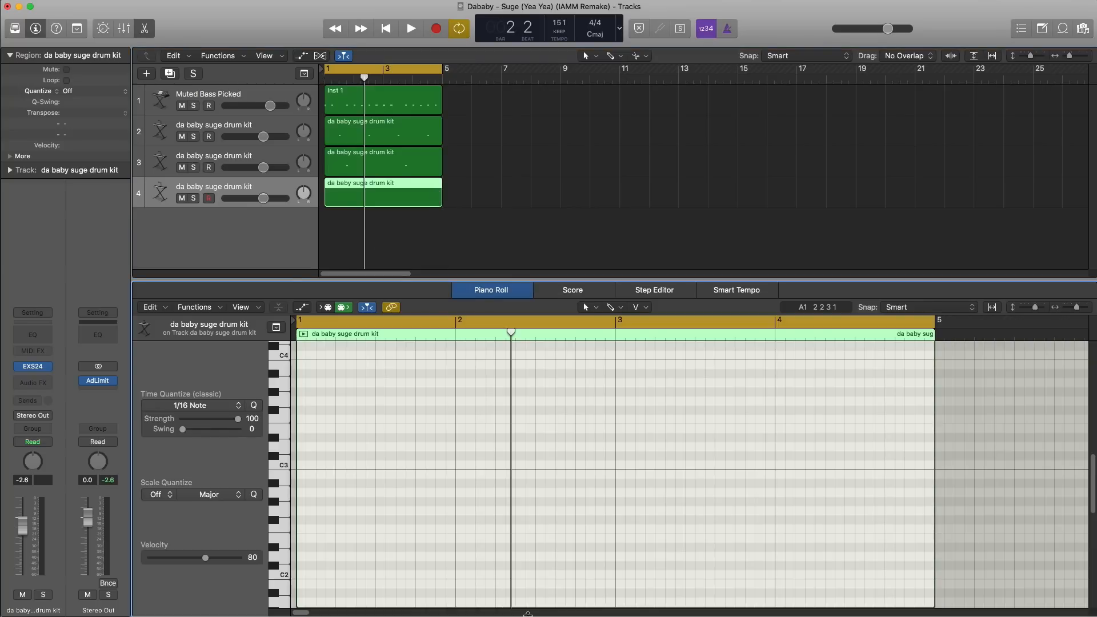
key("space")
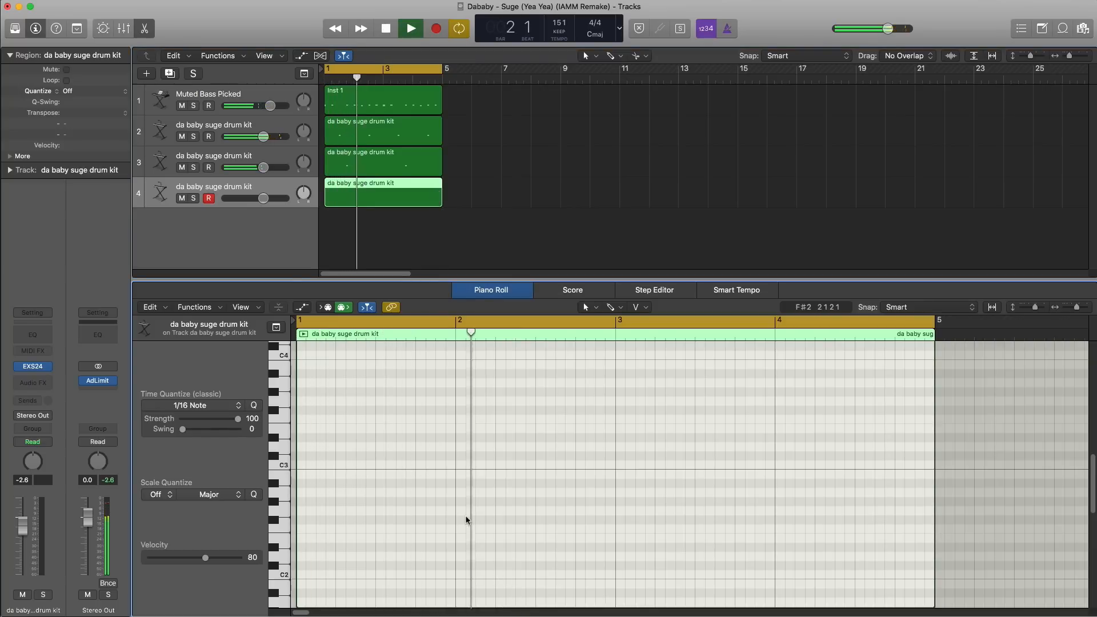
key("space")
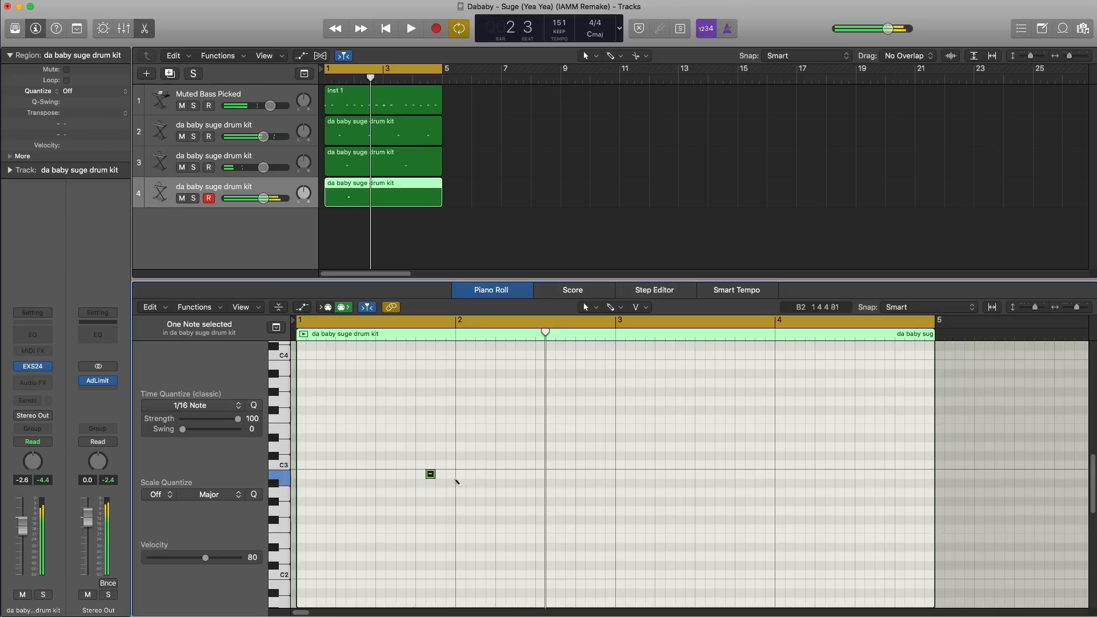
mouse_move(479, 492)
left_mouse_down()
mouse_move(408, 466)
mouse_move(434, 402)
mouse_move(432, 368)
left_mouse_up()
left_click(463, 382)
left_click(460, 366)
key("space")
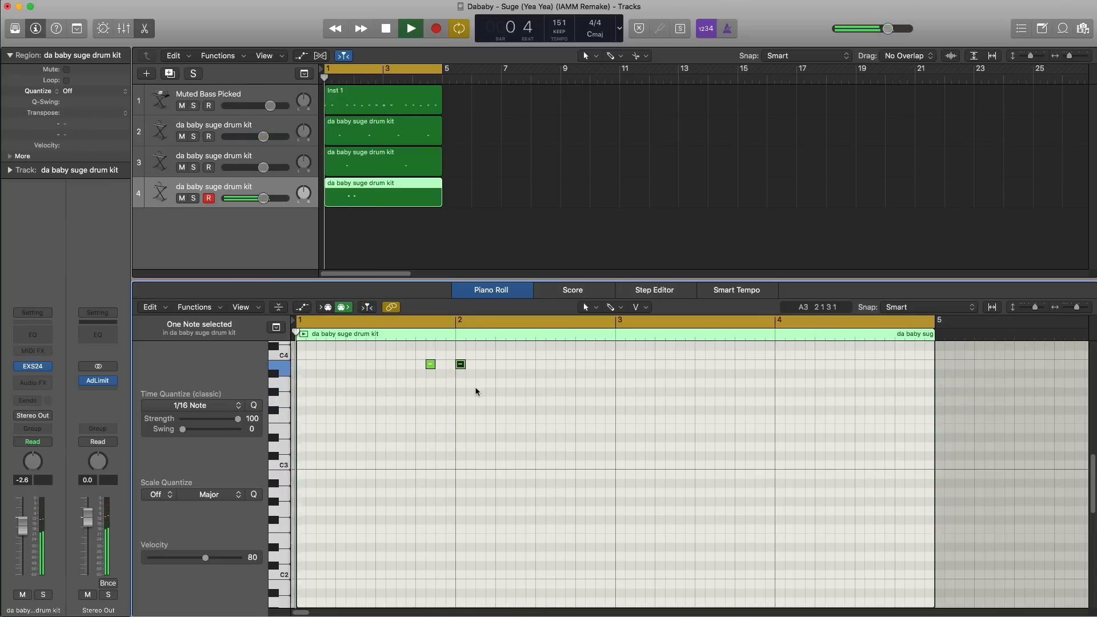
scroll(465, 402, "up", 1)
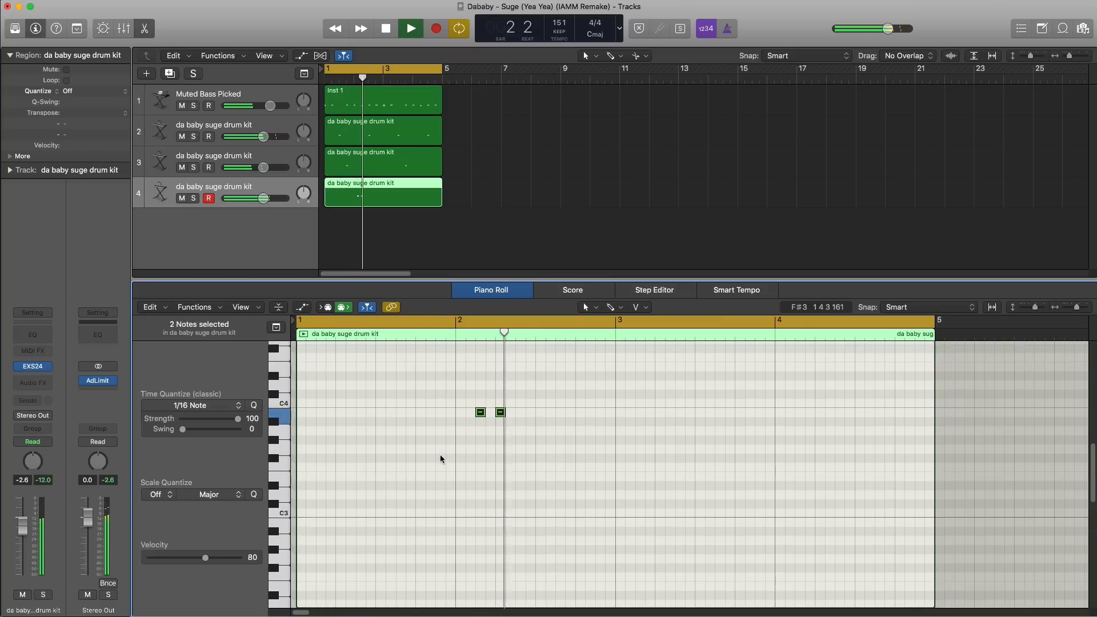
Step: Restart loop playback and raise track 4's volume to -1.1 dB
key("space")
key("space")
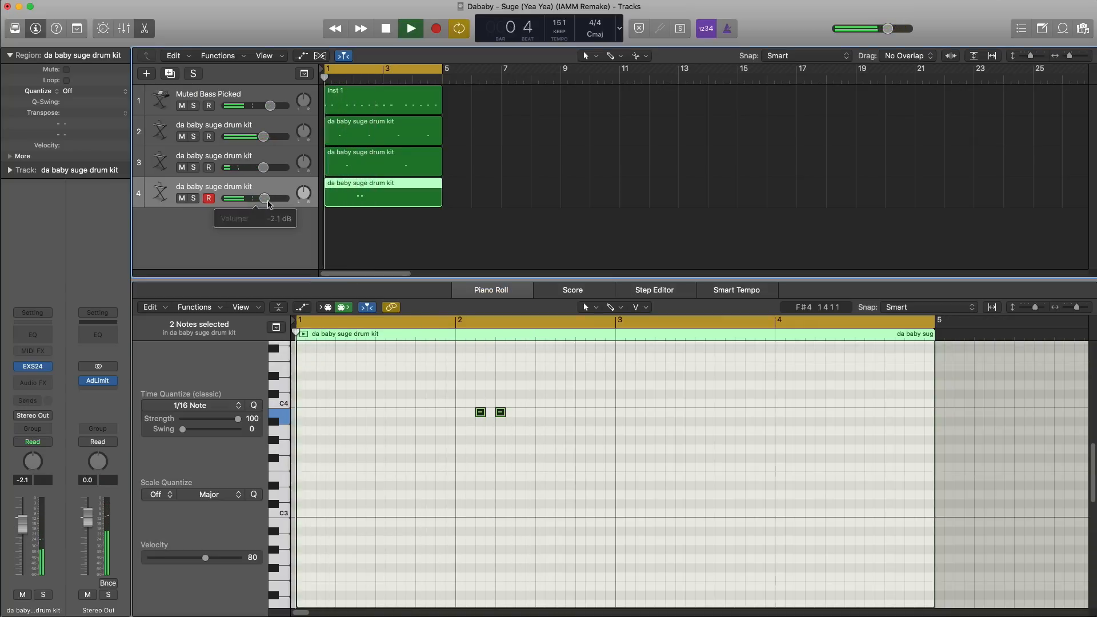
left_click_drag(266, 204, 267, 199)
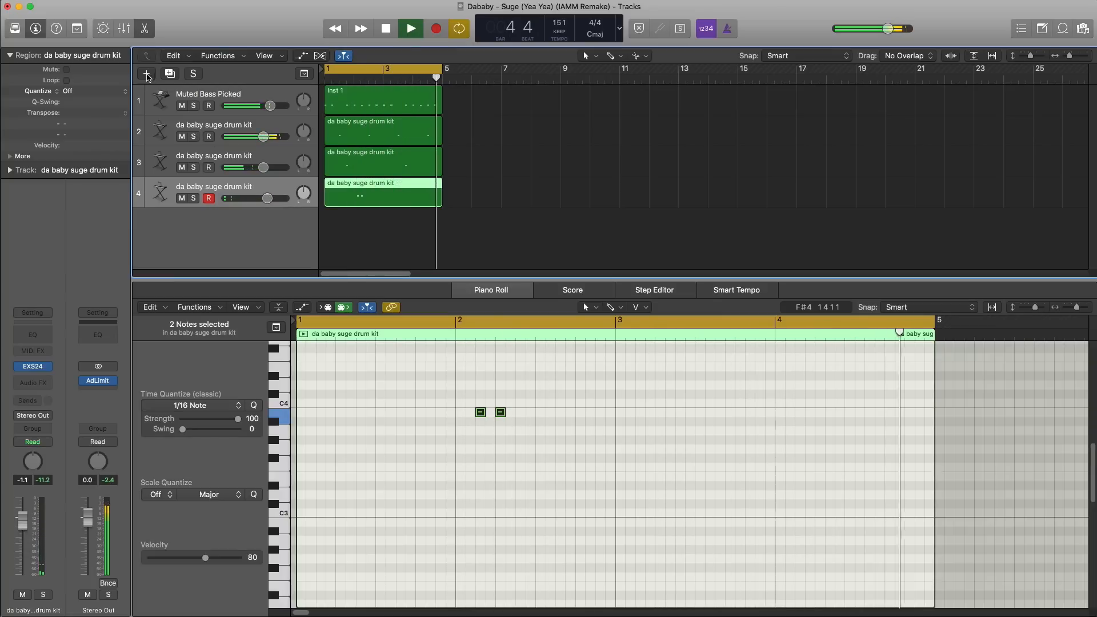
Step: Duplicate the drum kit track once more and create an empty four-bar region on track 5
left_click(170, 73)
left_click(348, 232, "super")
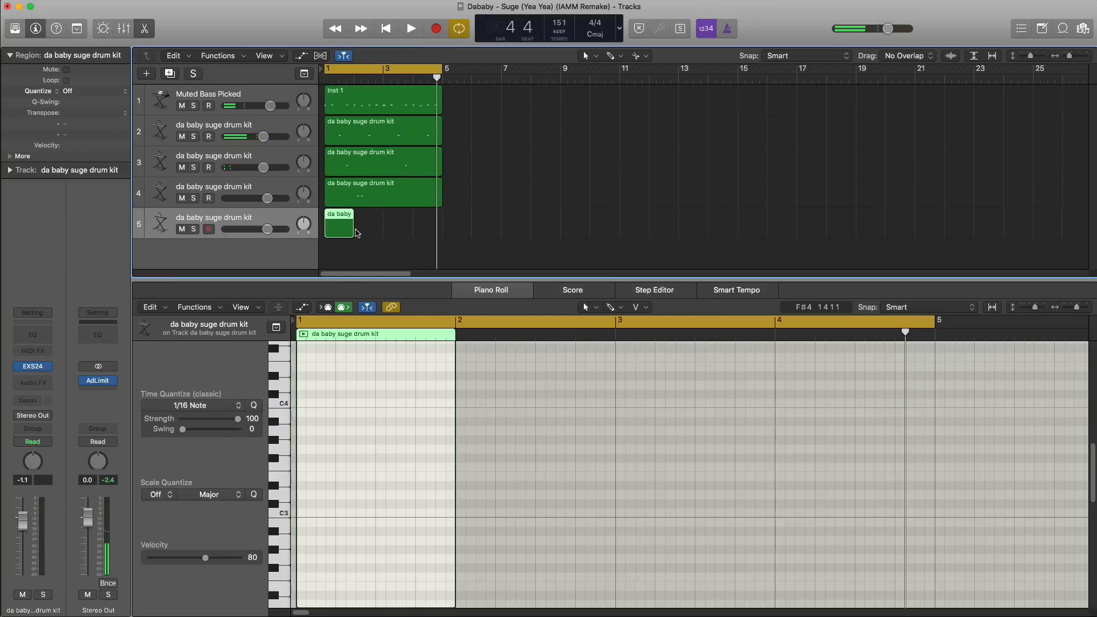
left_click_drag(350, 230, 441, 233)
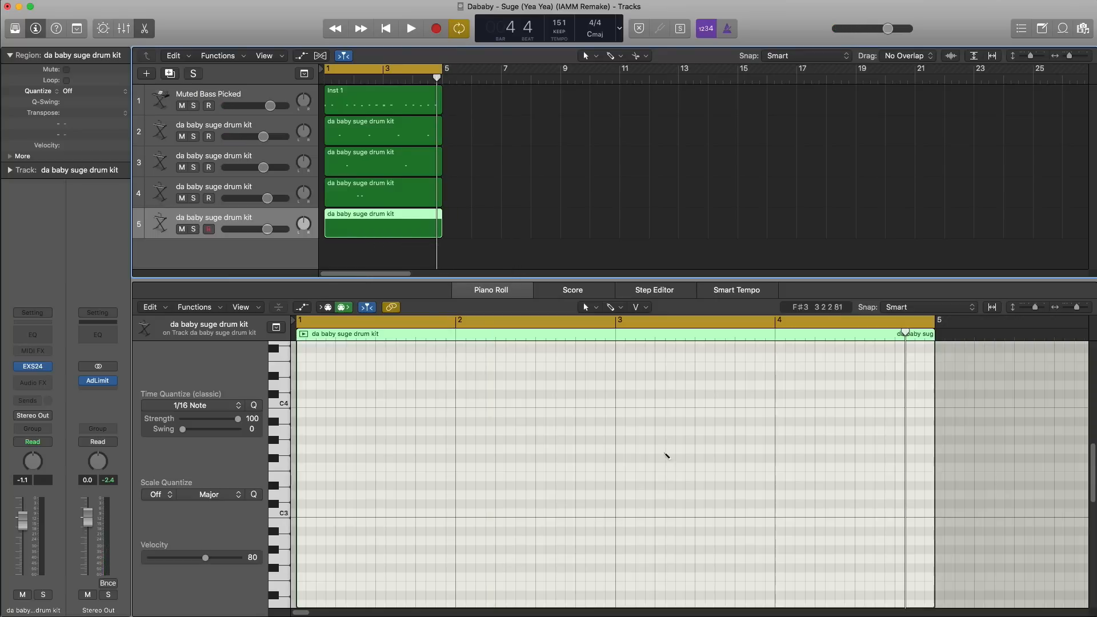
Step: Place two G#3 hits in bar 4, halfway through beat 1 and on beat 2, and lower track 5's volume to -8.2 dB
left_click(660, 441, "super")
left_click(659, 440)
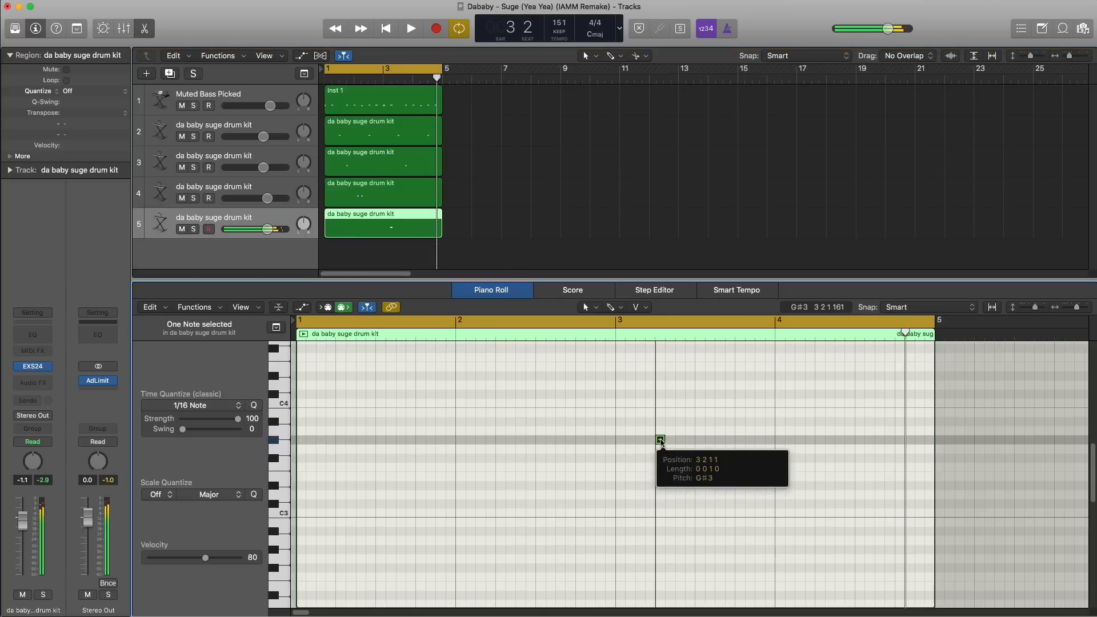
left_click_drag(661, 441, 822, 443)
left_click(823, 440)
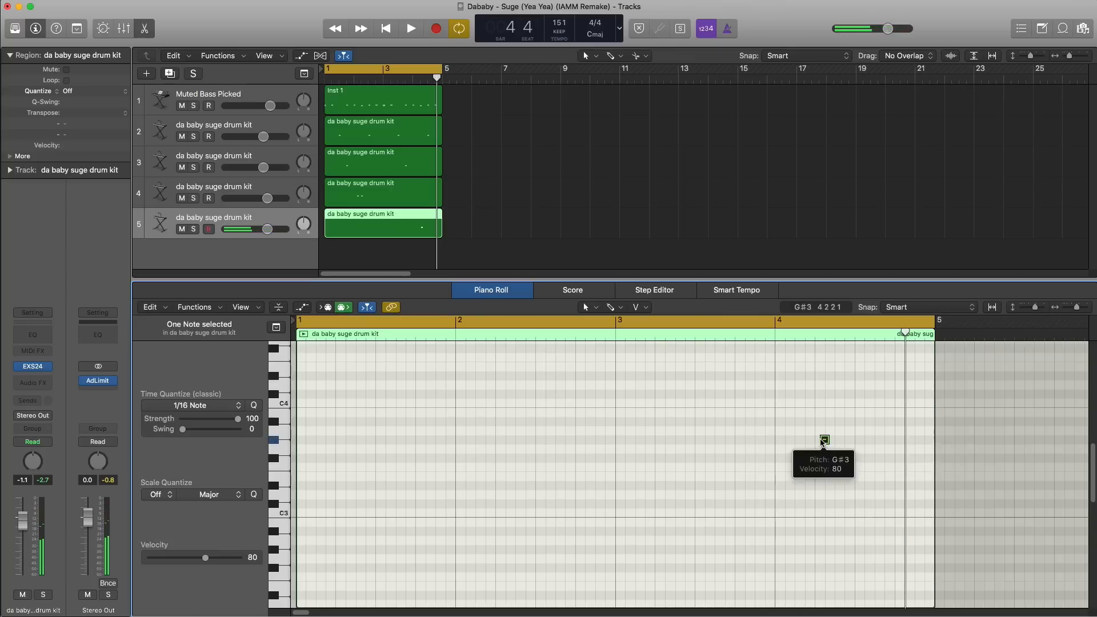
key("space")
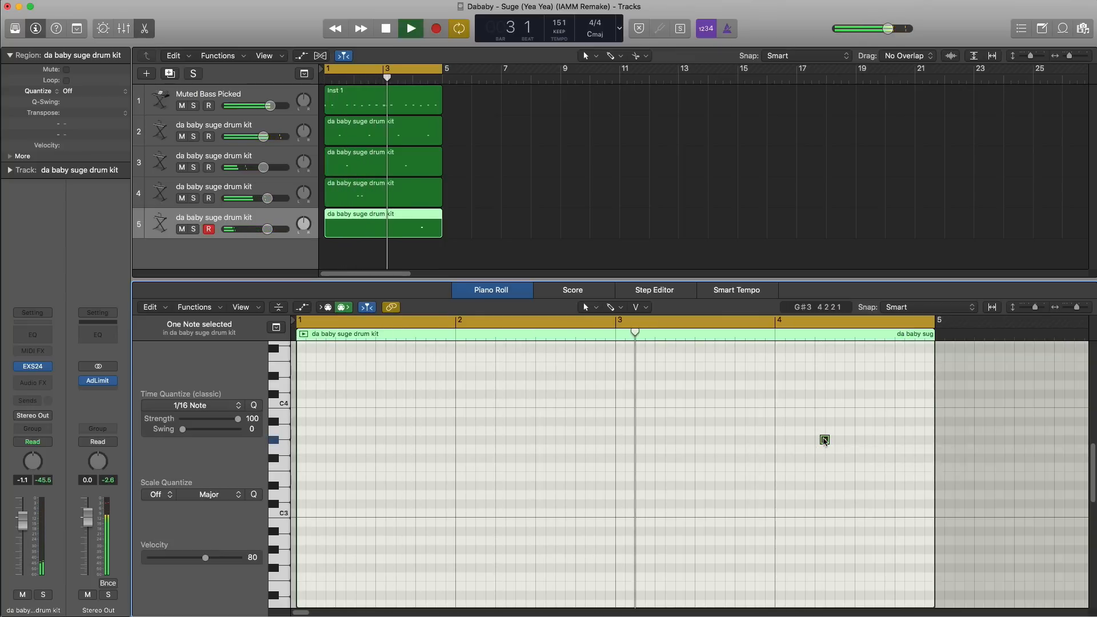
left_click(799, 440)
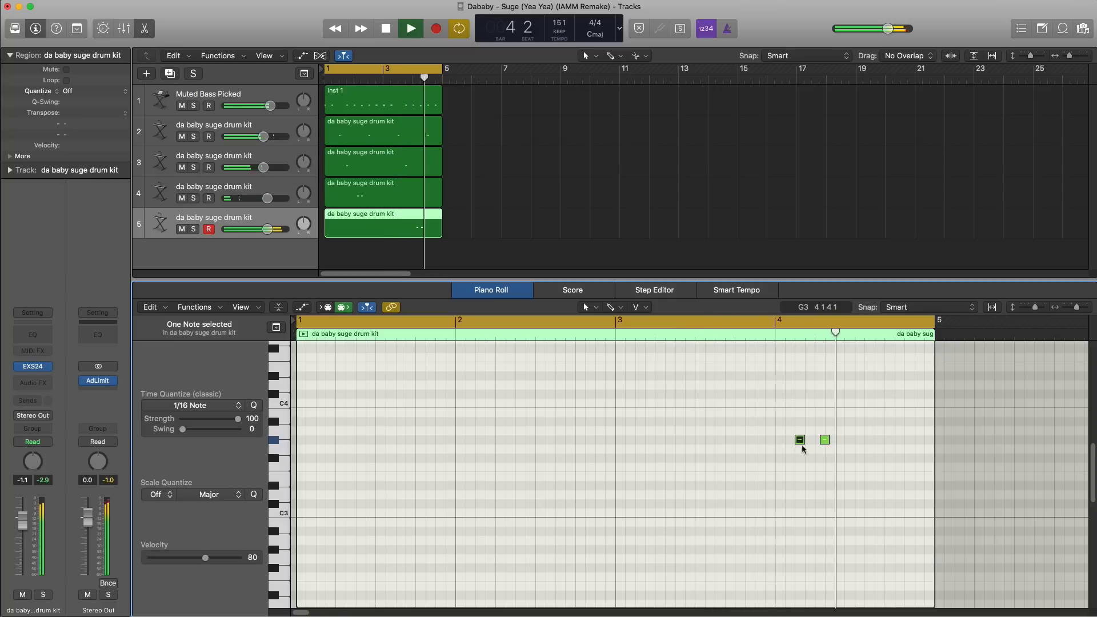
key("space")
left_click_drag(824, 440, 819, 443)
key("space")
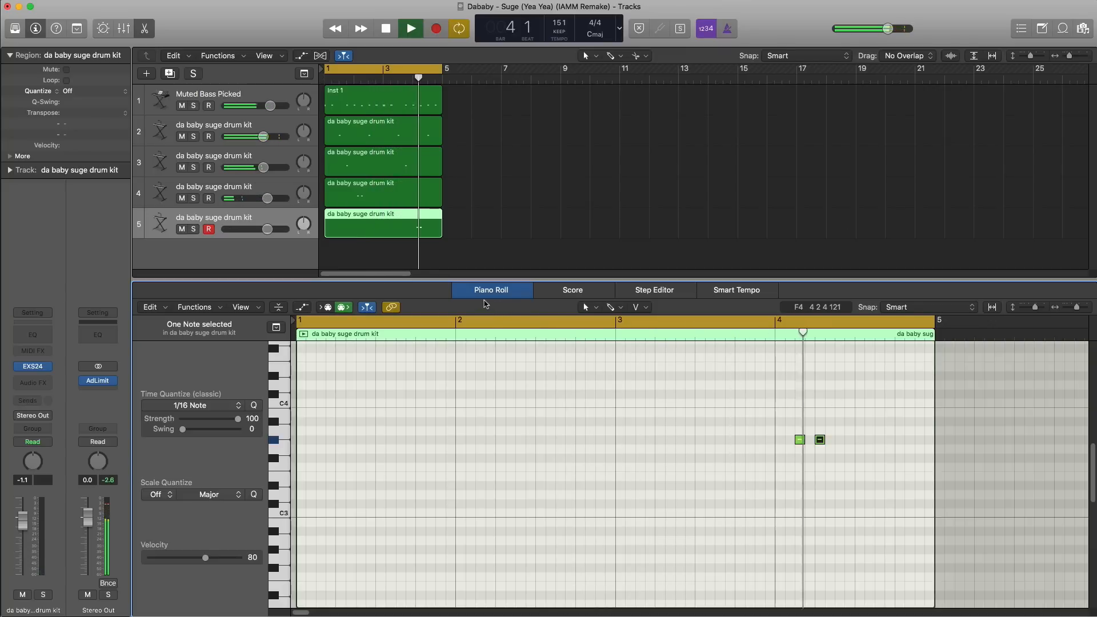
key("space")
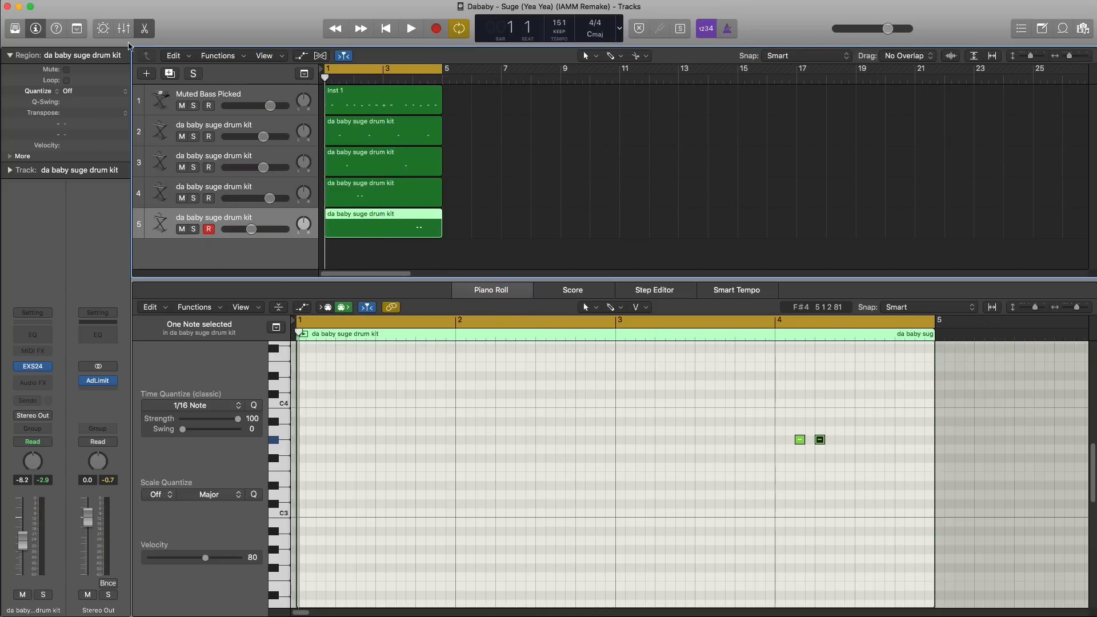
Step: Duplicate track 5 with its drum kit and create an empty four-bar region on track 6
left_click(169, 73)
double_click(345, 258)
left_click_drag(355, 257, 434, 256)
Step: Place two F#3 hits in bar 2, on beat 4 and halfway through it, and raise track 6's volume to -1.5 dB
key("space")
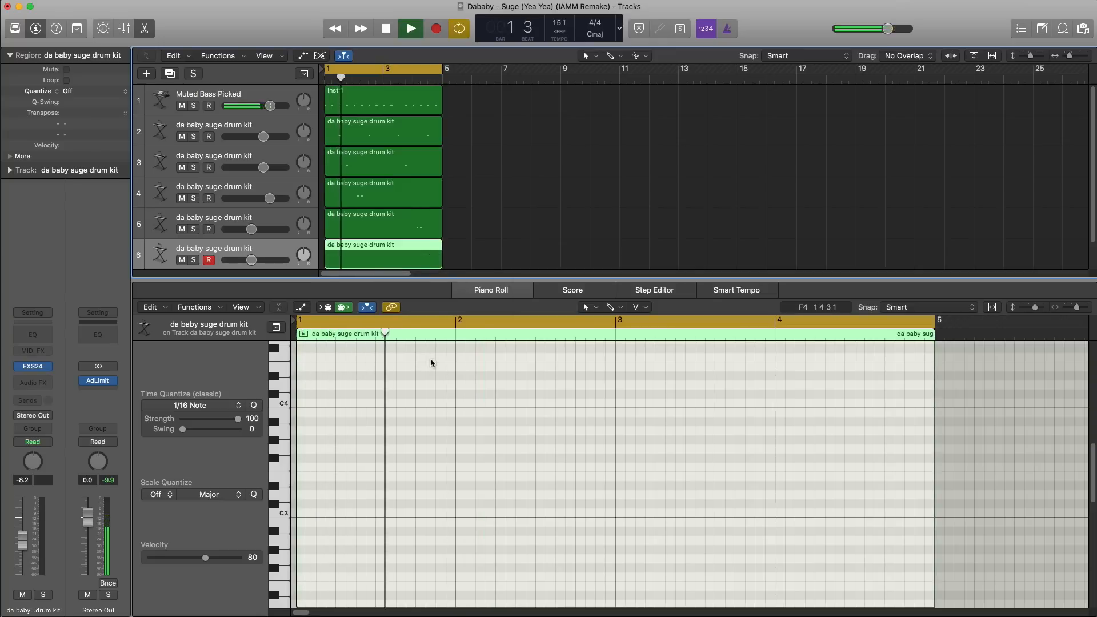
key("space")
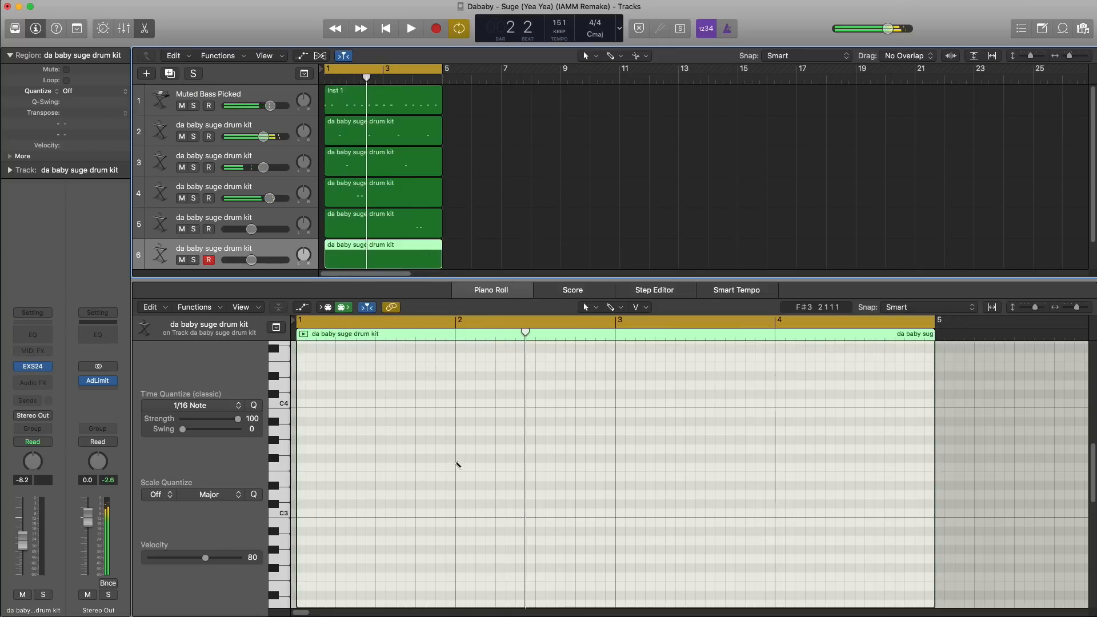
left_click(461, 459, "super")
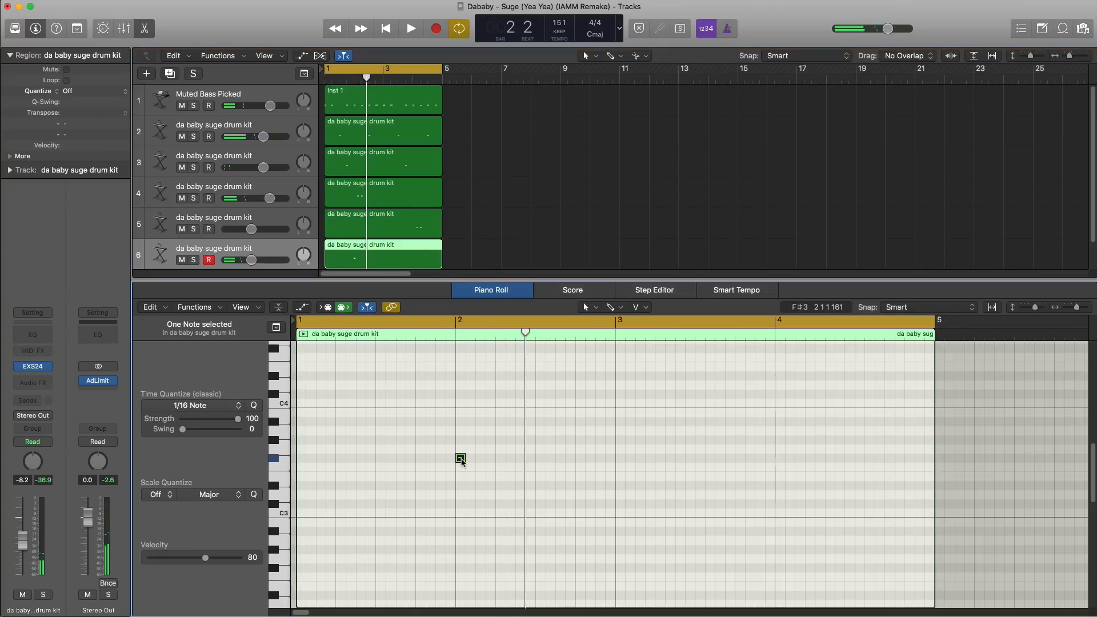
left_click_drag(461, 462, 581, 461)
left_click(599, 458, "super")
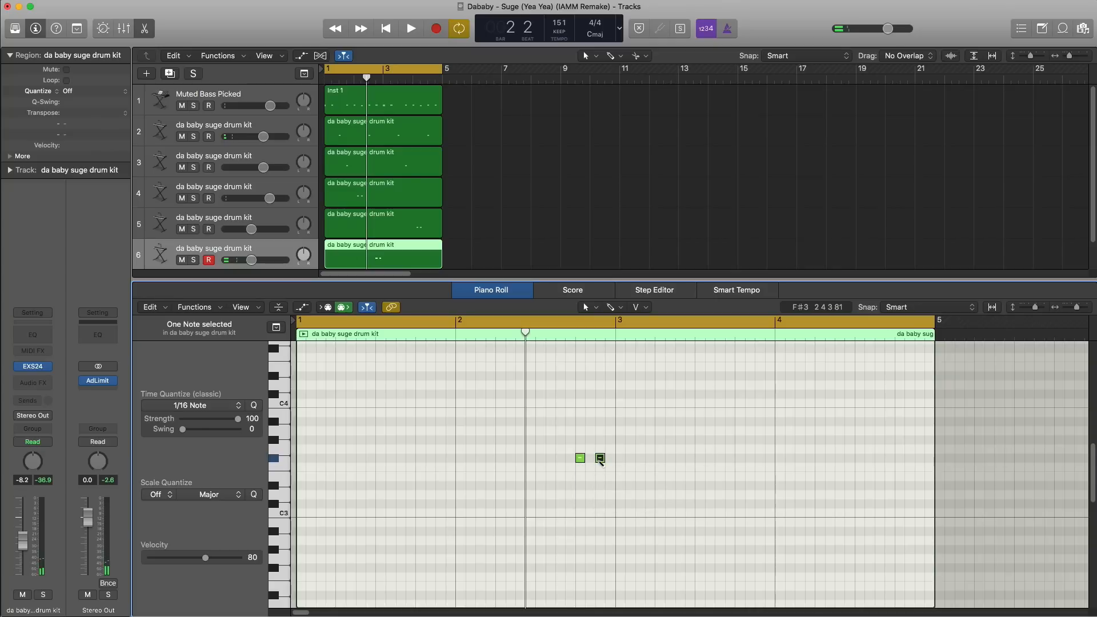
key("space")
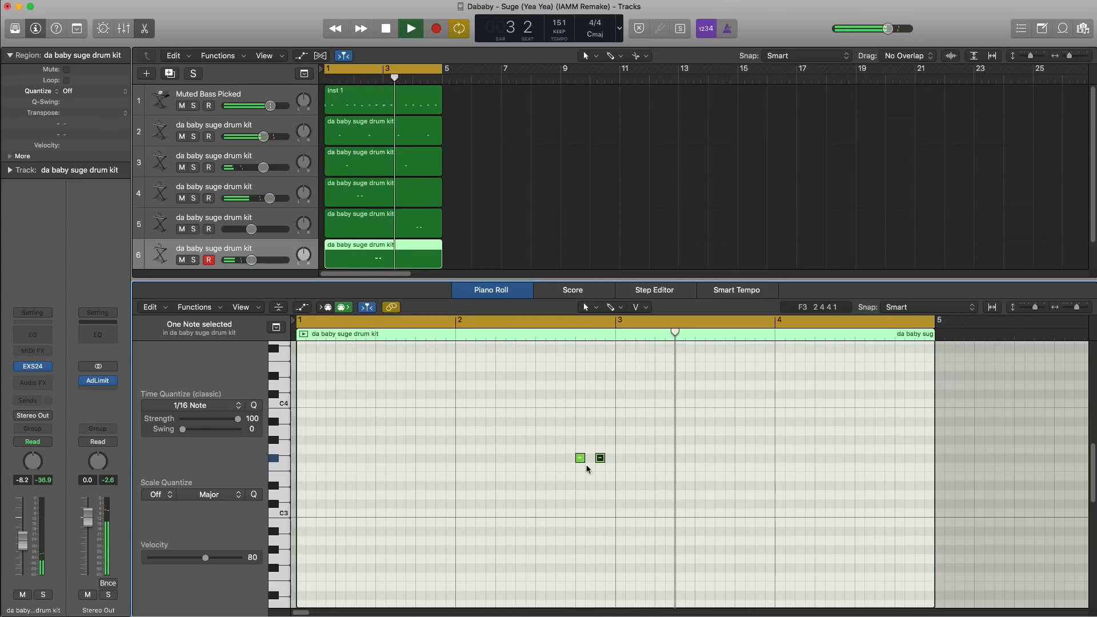
key("space")
key("space")
left_click_drag(254, 268, 265, 266)
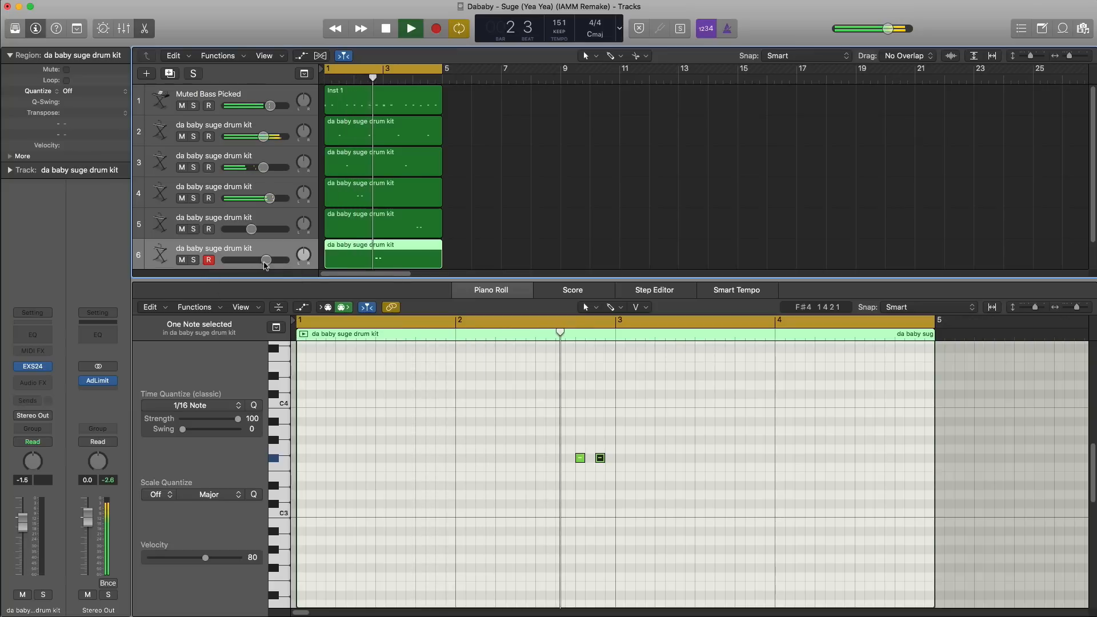
Step: Copy the two F#3 hits to bar 4, starting on beat 4, and raise track 6's volume to 0.1 dB
key("space")
left_click(711, 534)
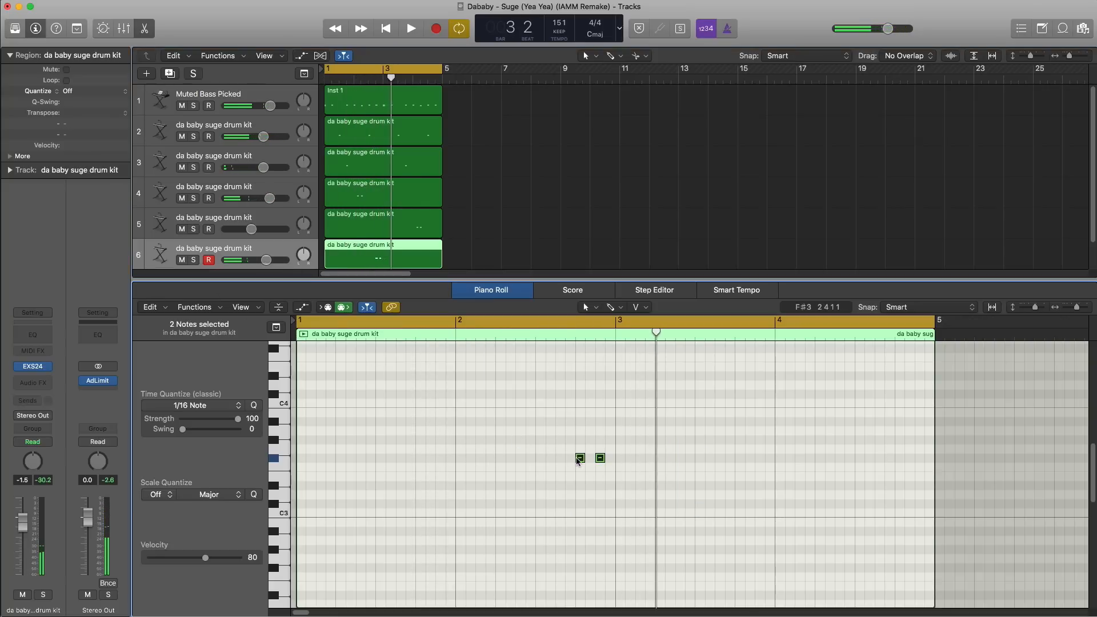
left_click_drag(577, 461, 894, 460)
key("space")
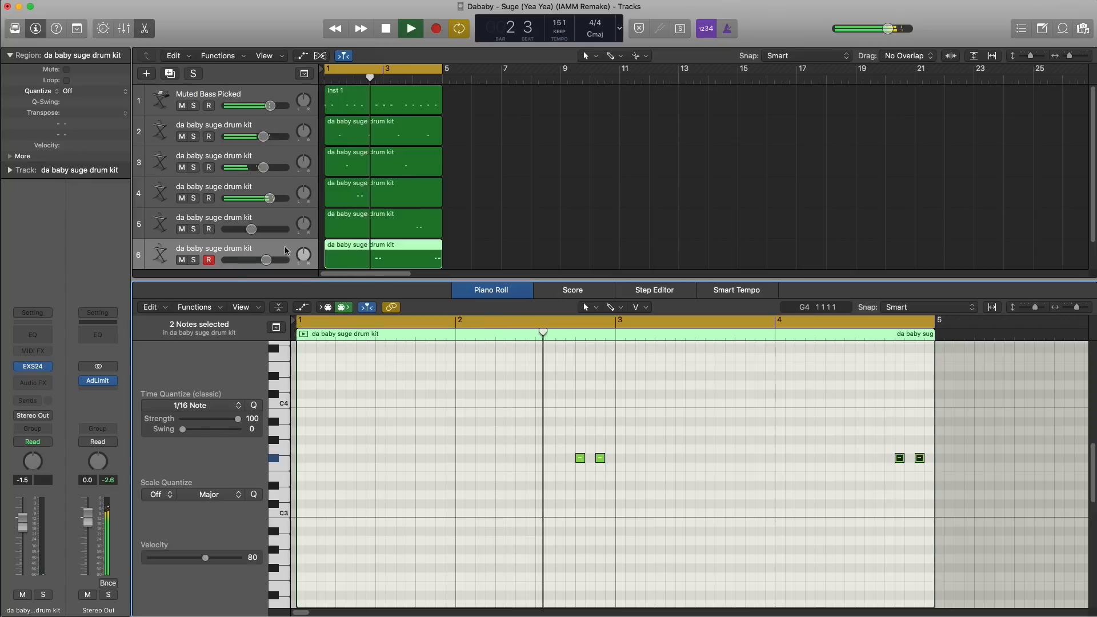
left_click_drag(266, 259, 271, 260)
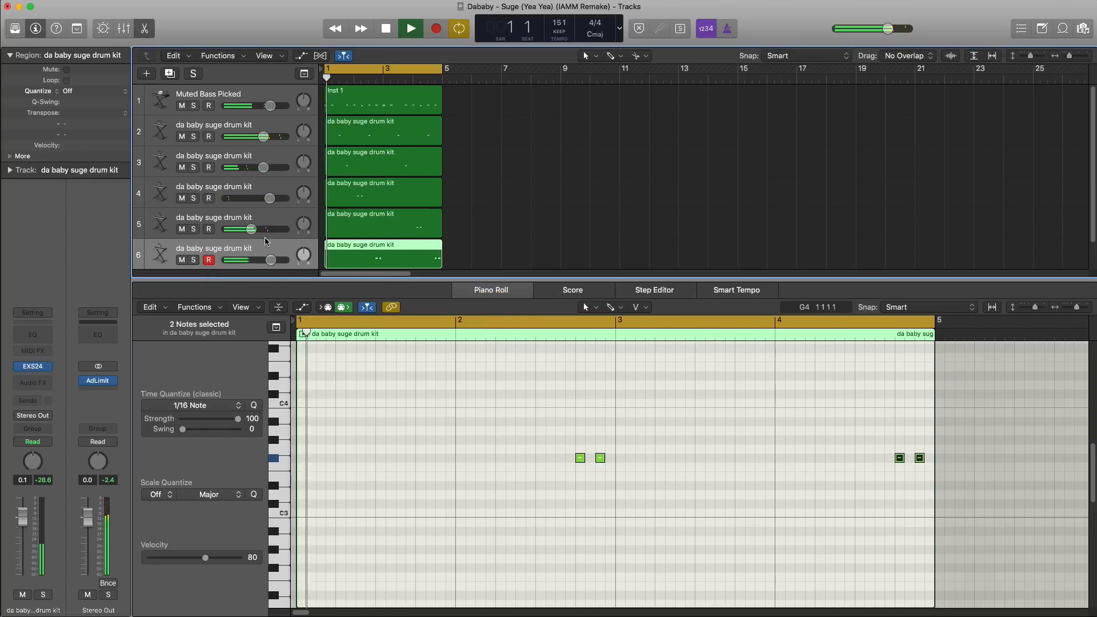
key("space")
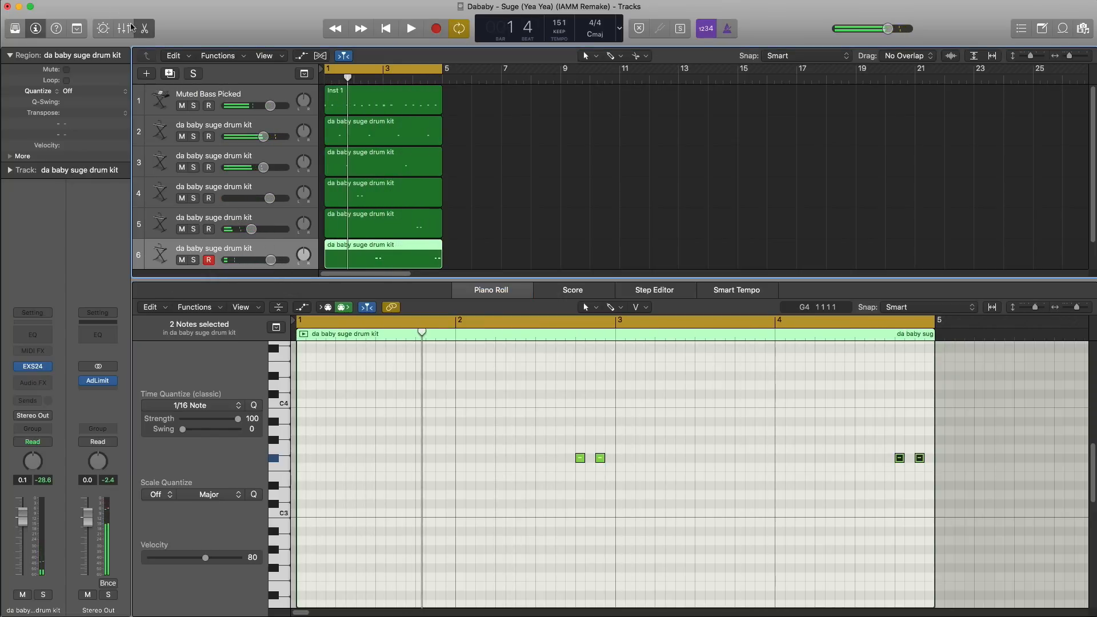
Step: Duplicate track 6 with its drum kit and create an empty four-bar region on track 7
left_click(170, 76)
double_click(336, 243)
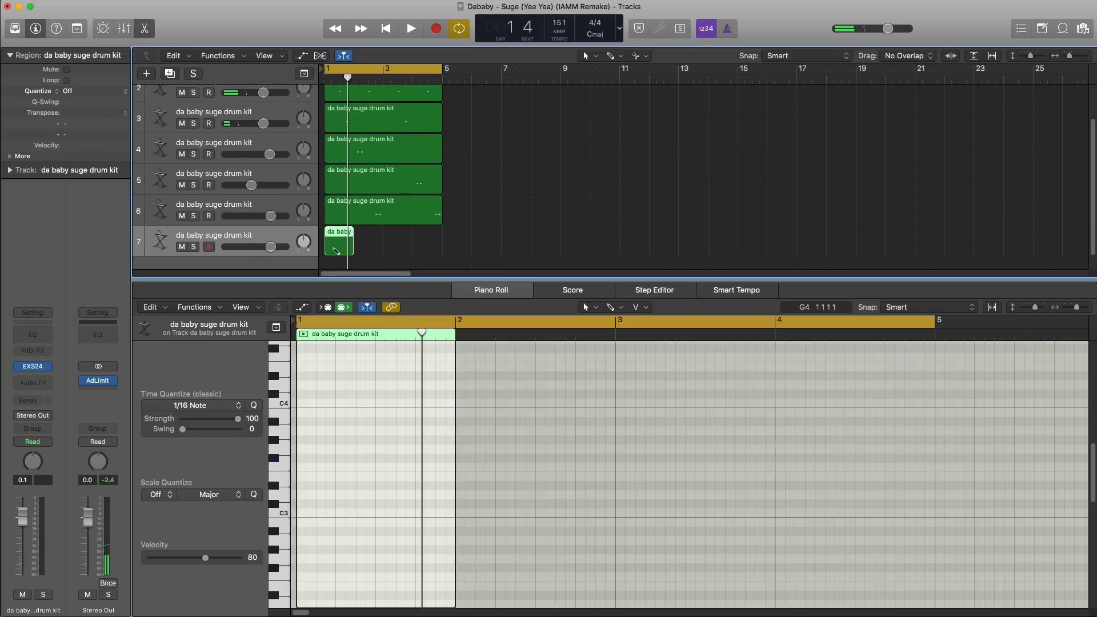
left_click_drag(354, 249, 442, 250)
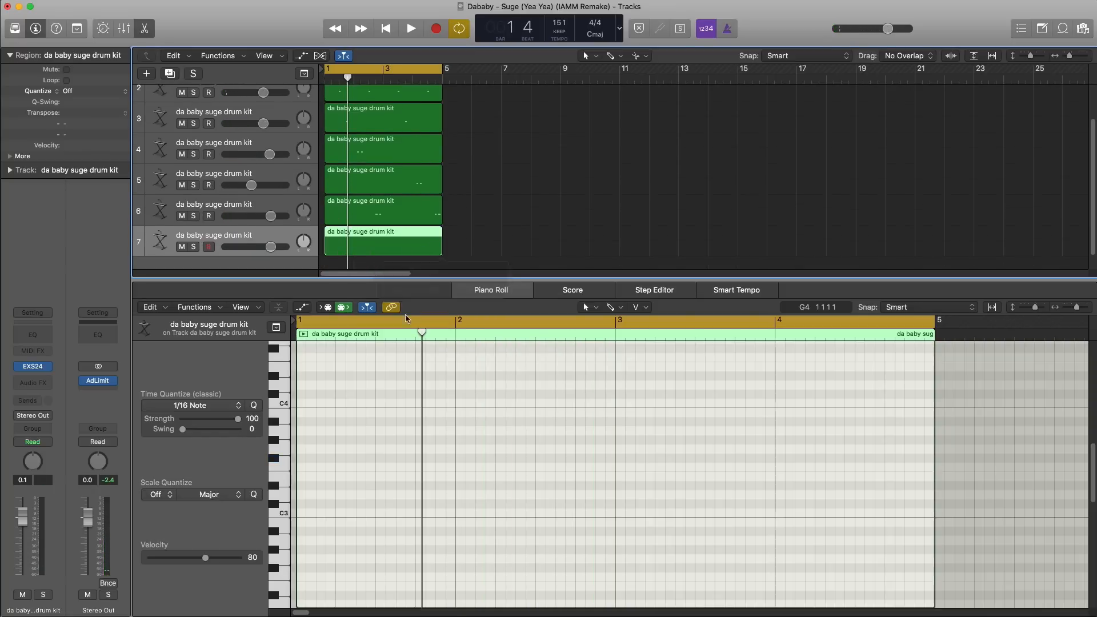
Step: Fill all four bars of track 7 with C5 eighth notes using the Brush tool at 1/8 Note quantize
left_click(608, 308)
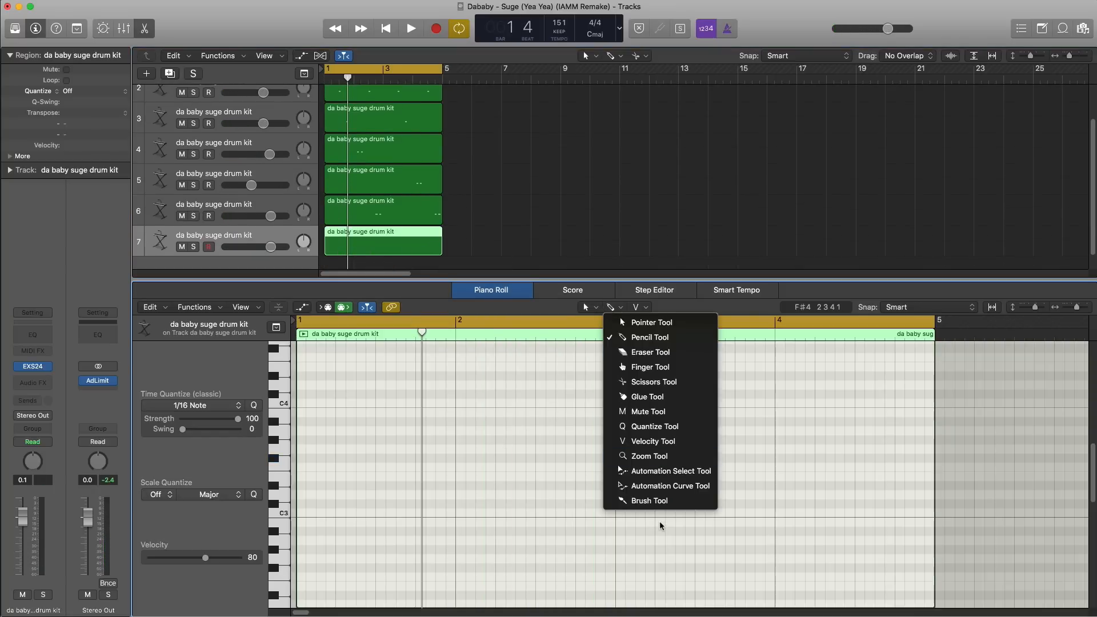
left_click(664, 503)
scroll(387, 475, "up", 3)
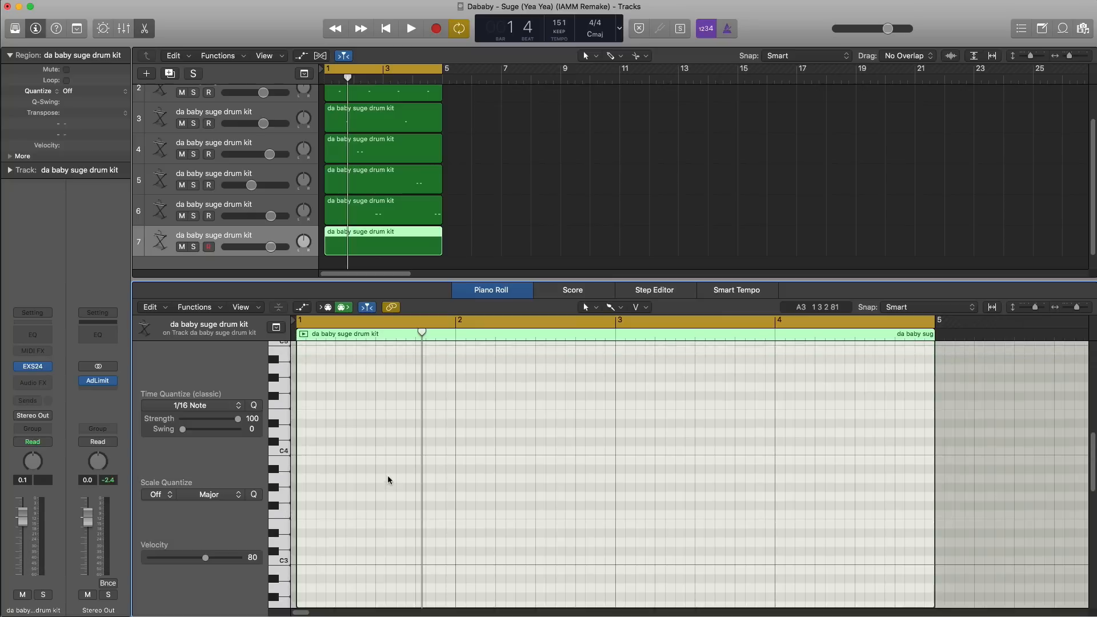
left_click_drag(299, 394, 383, 403)
left_click(215, 406)
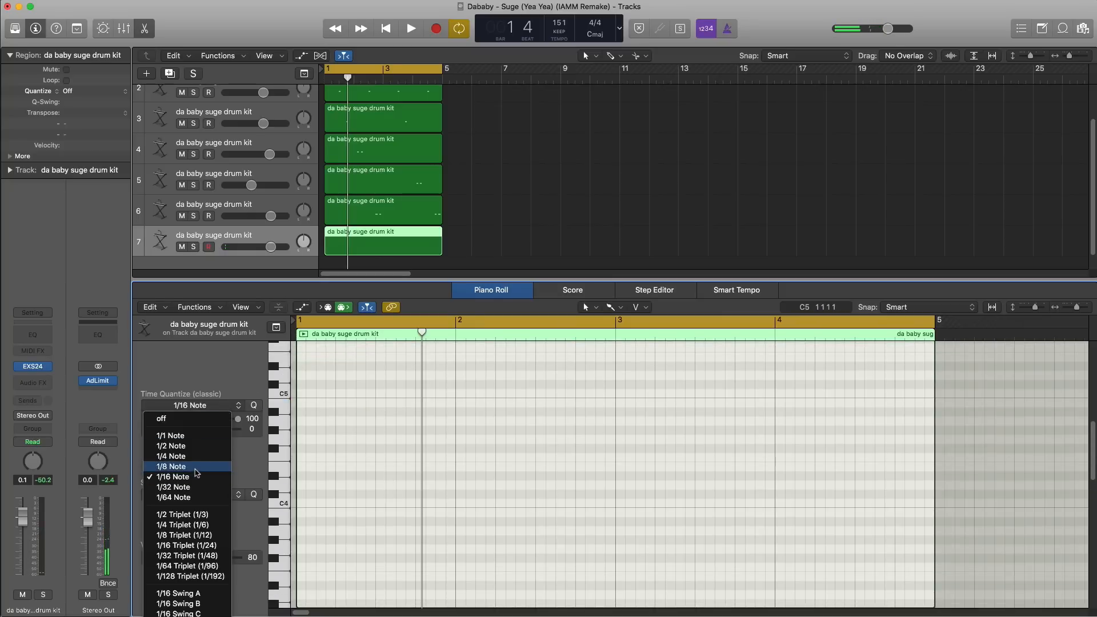
key("Return")
left_click_drag(298, 393, 336, 397)
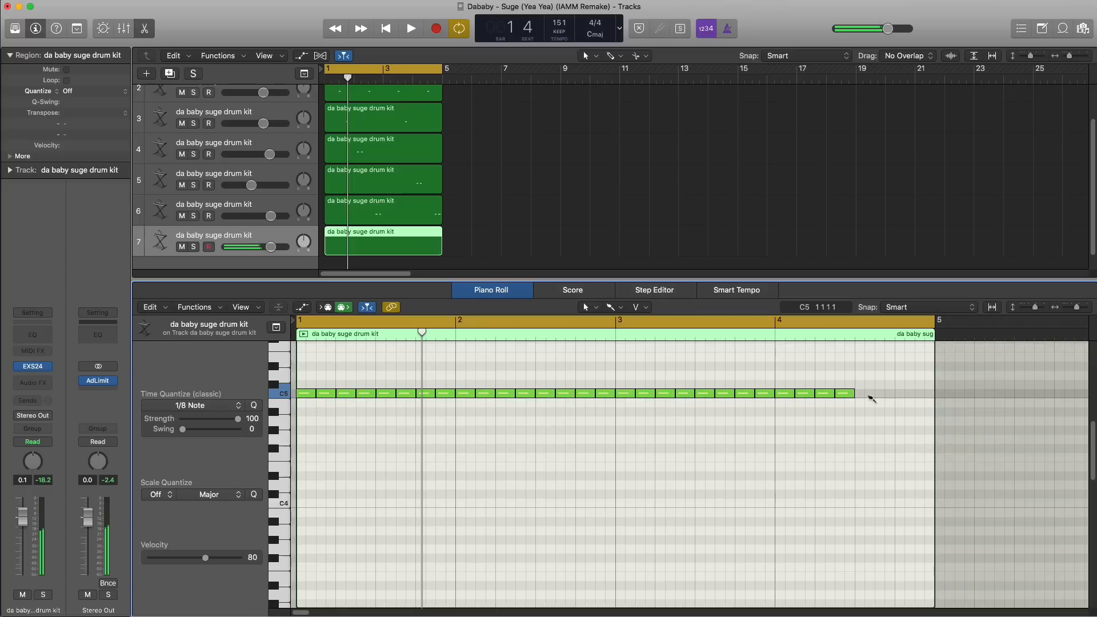
left_click_drag(912, 398, 919, 398)
key("space")
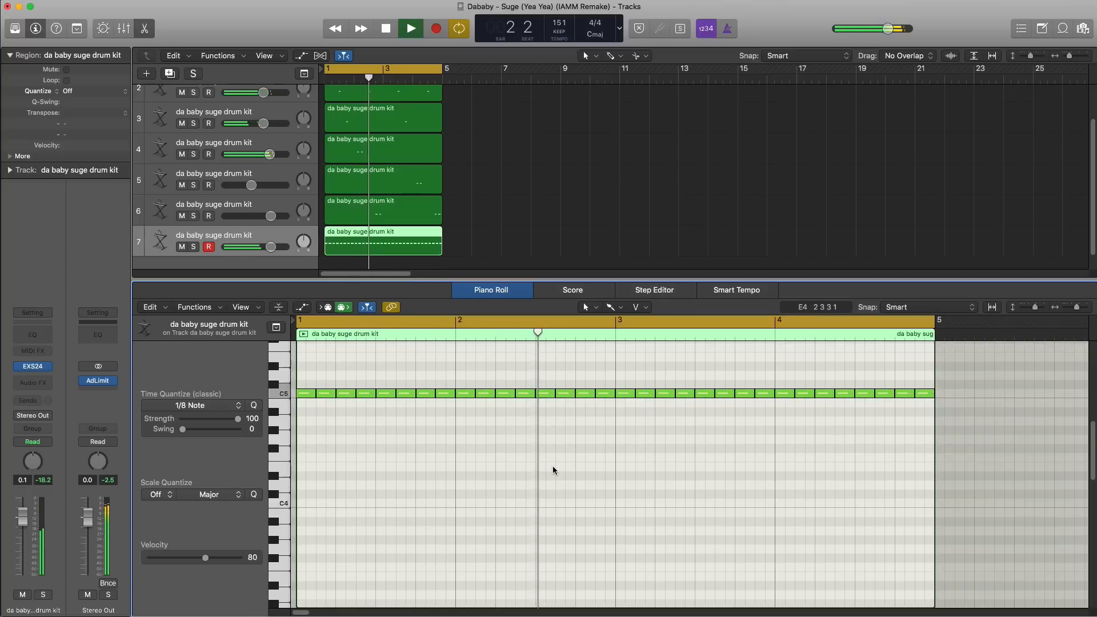
key("space")
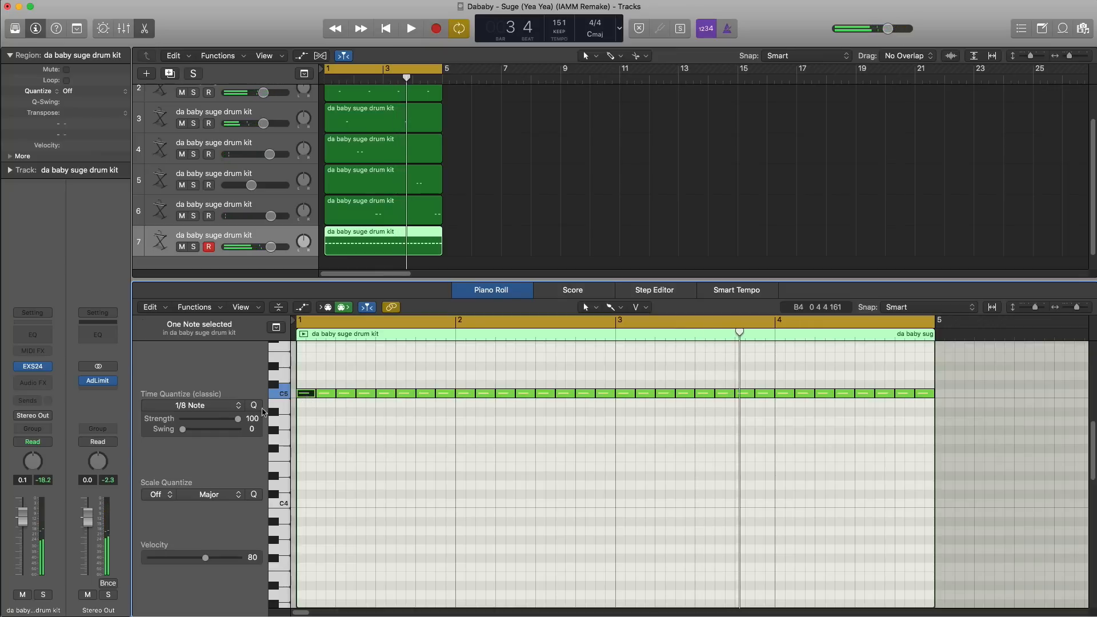
Step: Try 1/16 Triplet (1/24) C5 hits in beat 1 of bar 1, and delete them
left_click(223, 407)
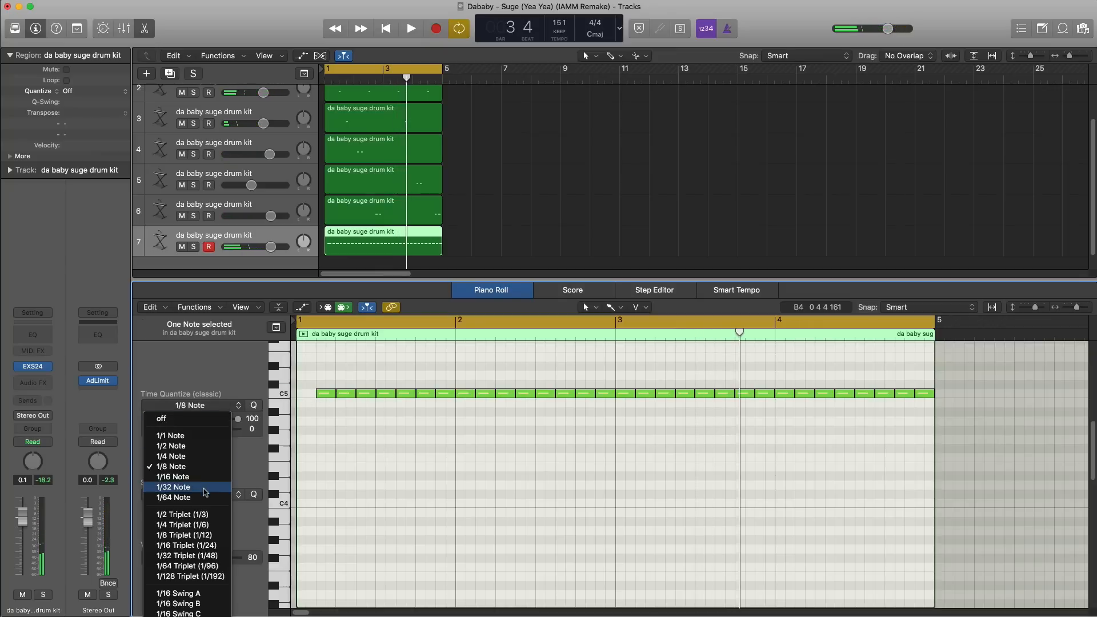
left_click(196, 545)
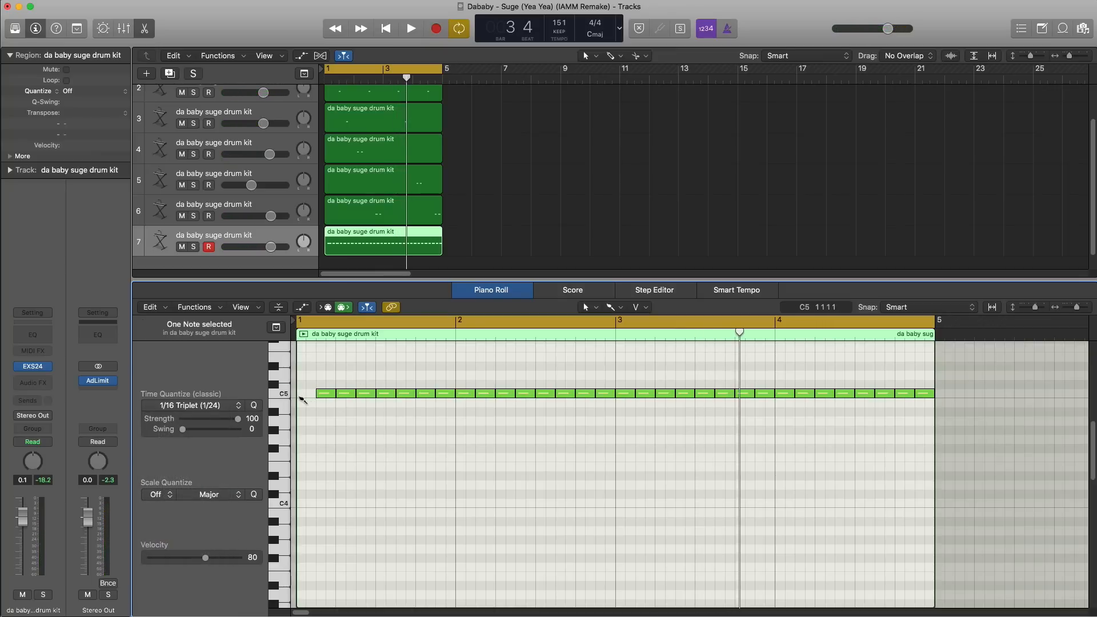
left_click(320, 411)
key("space")
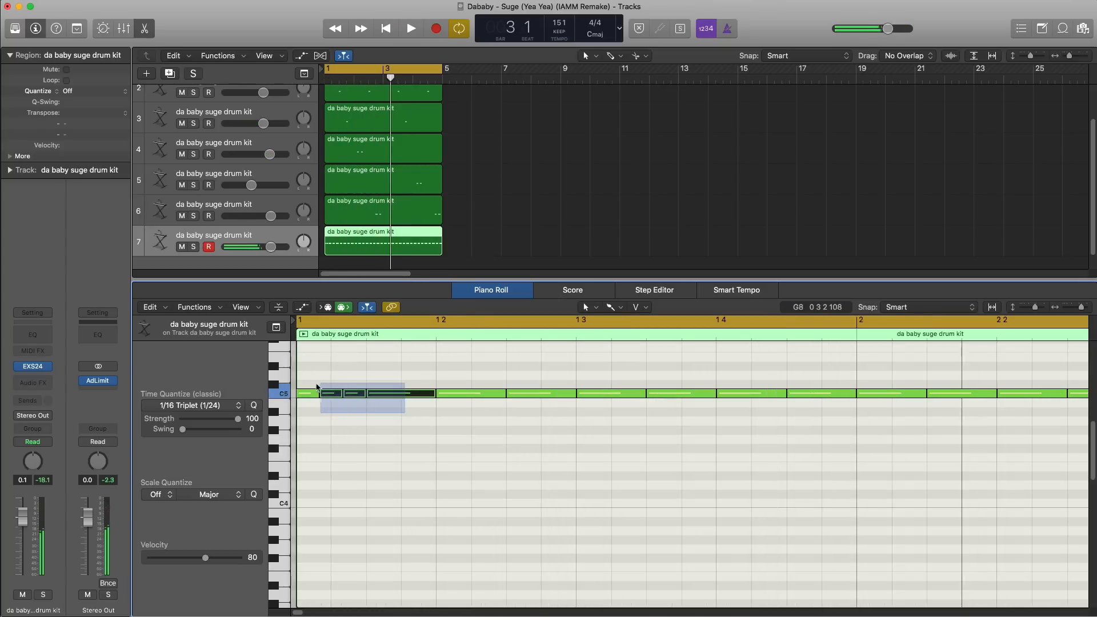
key("Delete")
Step: Set the quantize to 1/16 Note, brush three C5 hits from the start of bar 1, and play the loop
left_click(212, 406)
left_click(203, 476)
left_click(318, 394, "super")
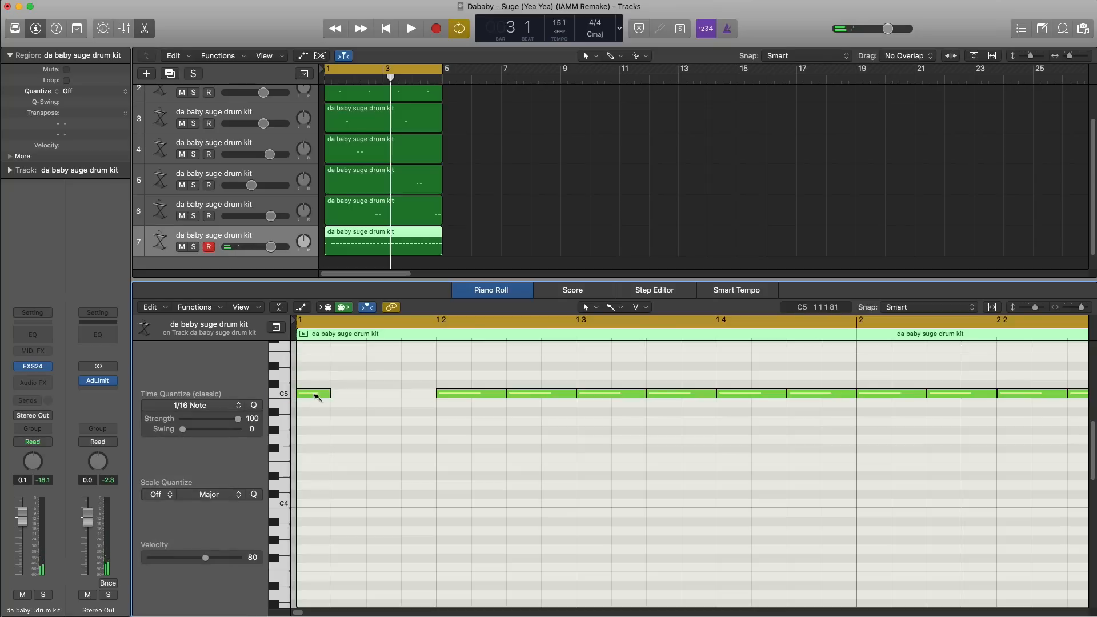
key("space")
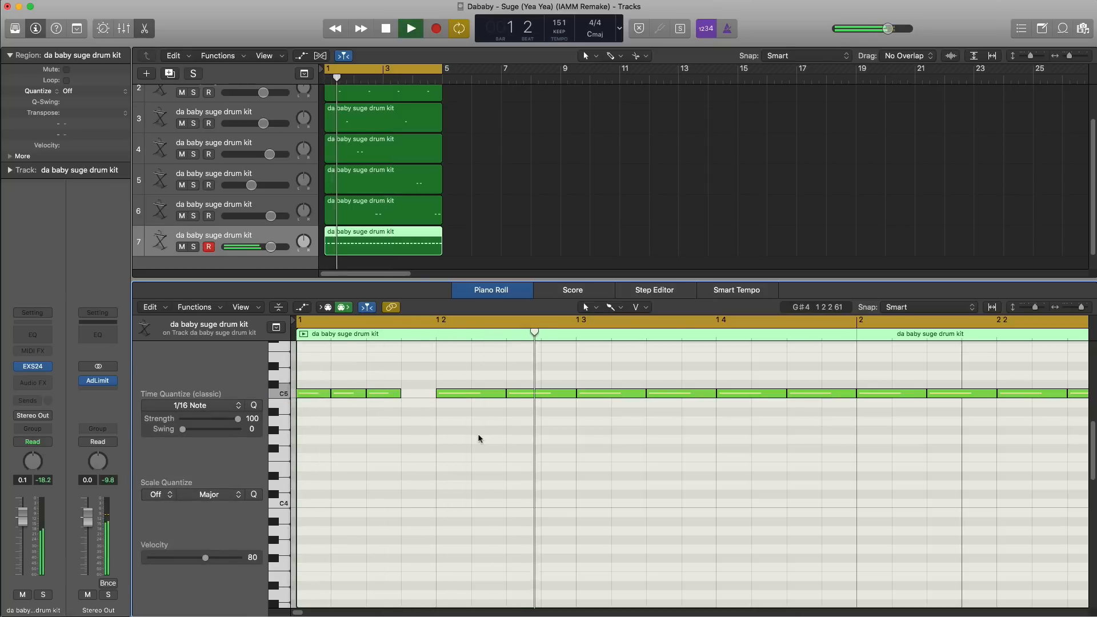
key("space")
scroll(479, 438, "down", 10)
key("space")
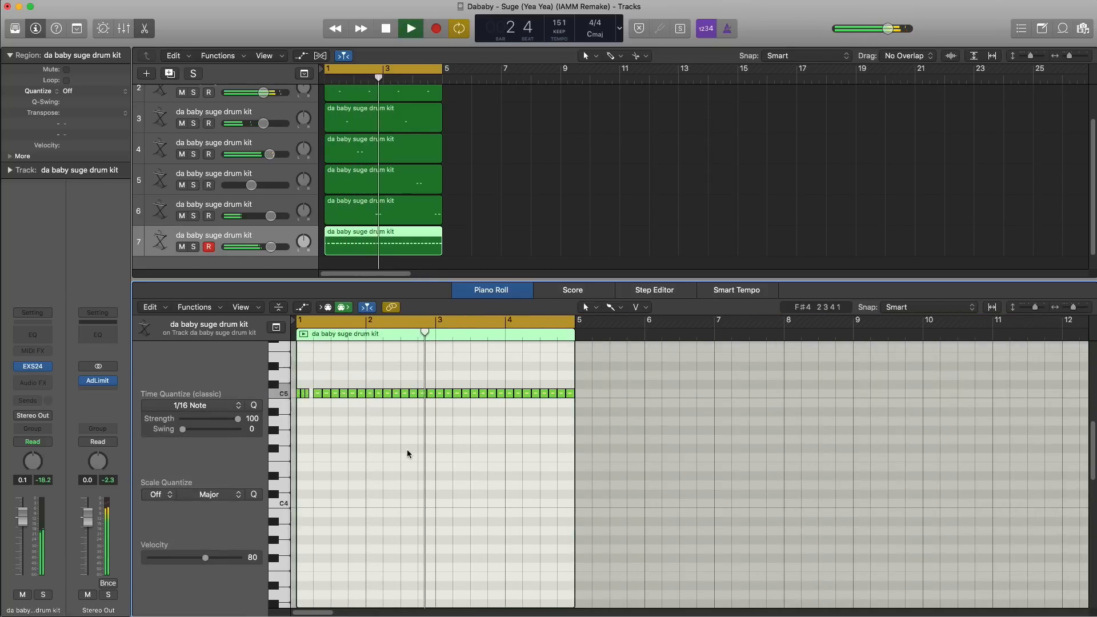
key("space")
Step: Replace the C5 note at the start of bar 2 with a run of three 1/16-note D#4 hits
scroll(406, 449, "up", 5)
scroll(406, 454, "up", 2)
scroll(406, 453, "left", 6)
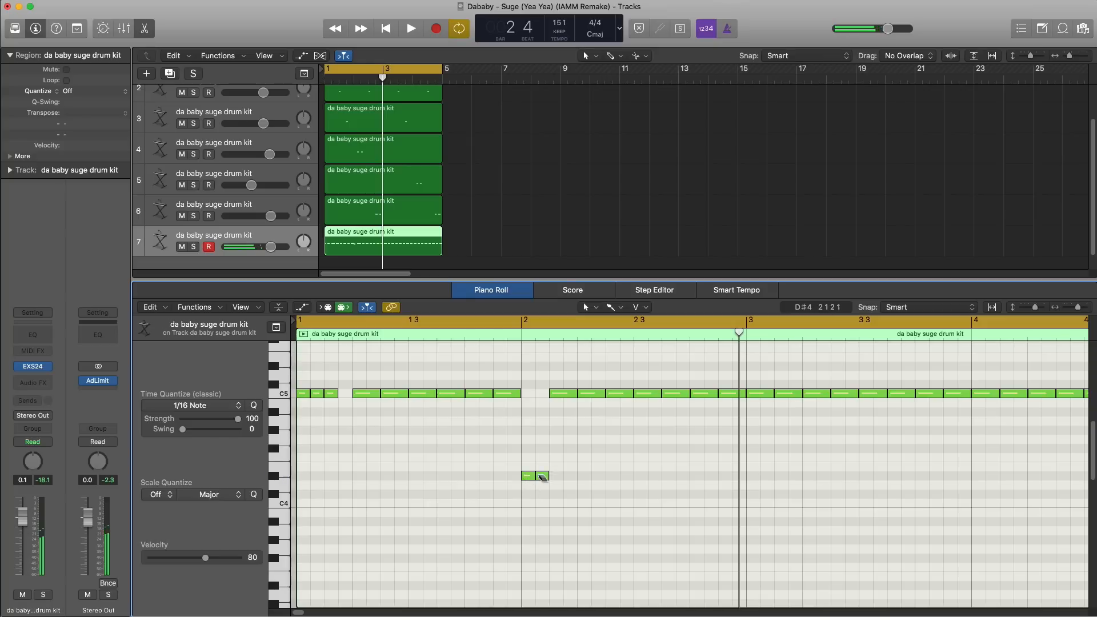
key("space")
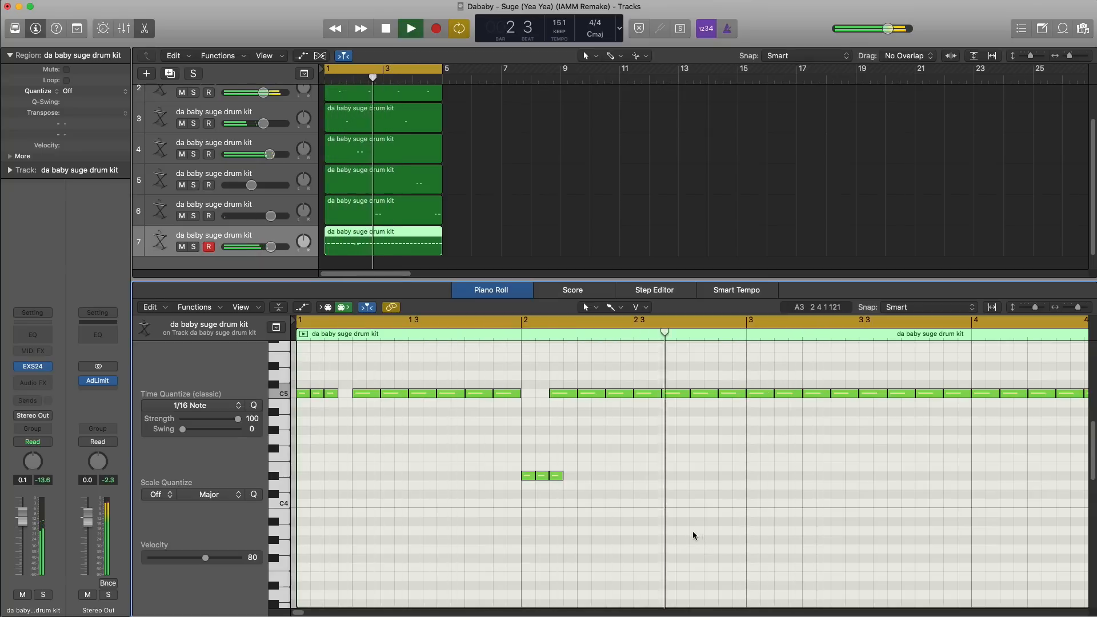
key("space")
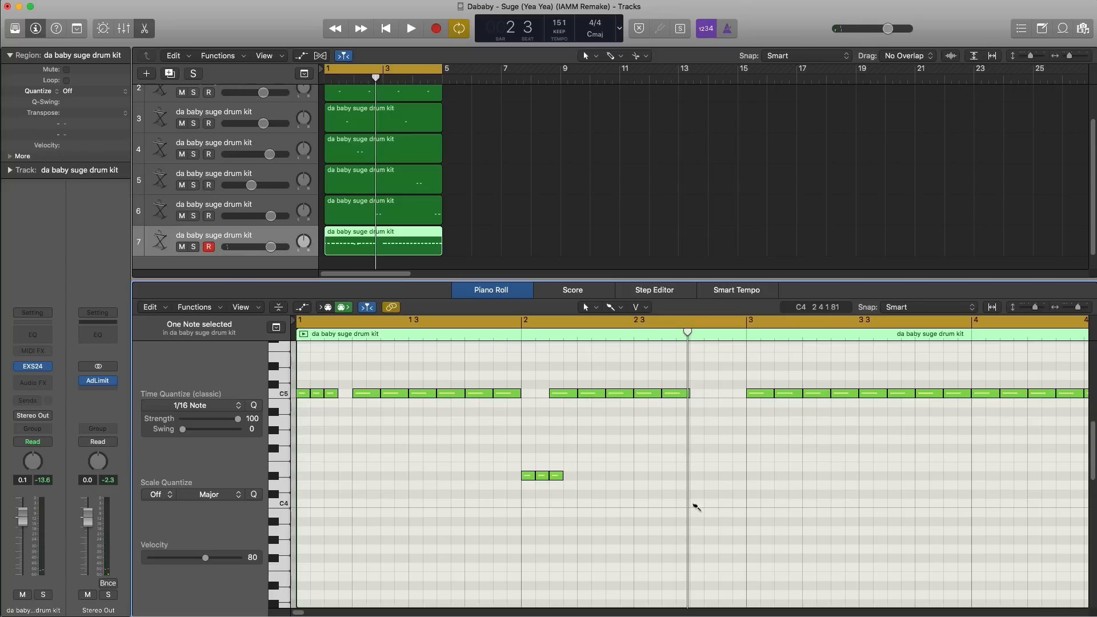
Step: Place two 1/16-note D4 hits in bar 2, on beat 4 and halfway through it, in place of the C5 notes
left_click(696, 484)
left_click(723, 484)
key("space")
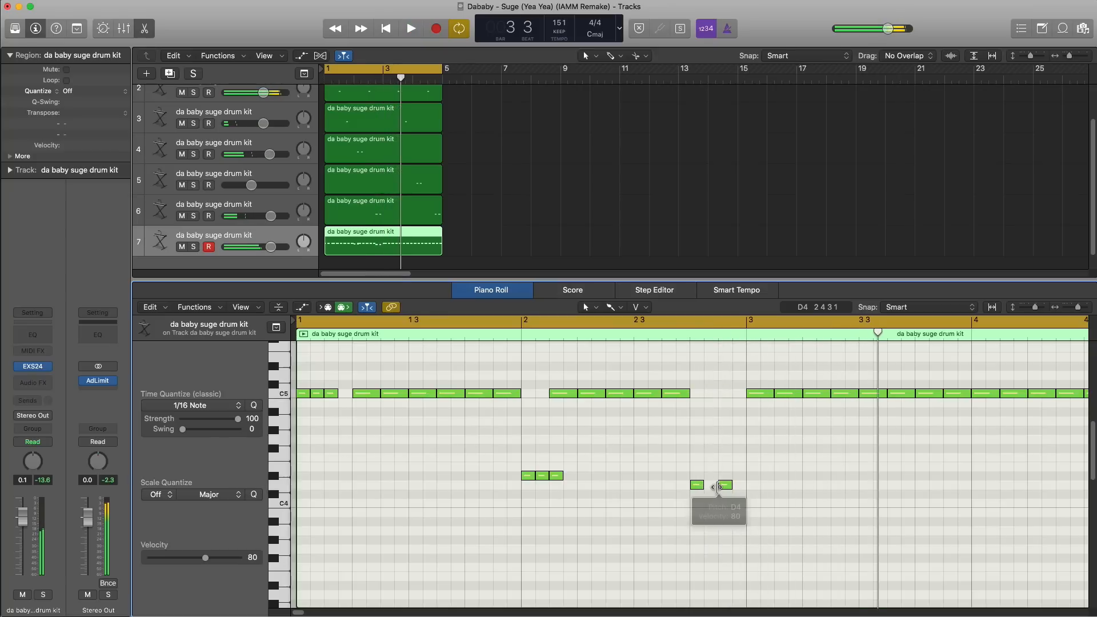
left_click(695, 455, "ctrl+alt")
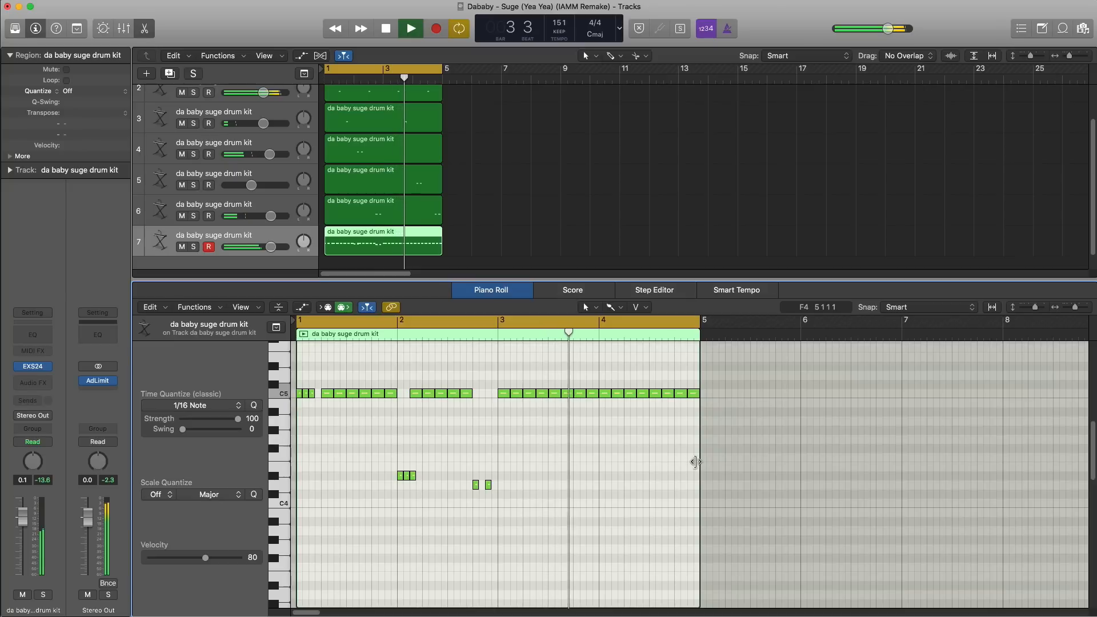
key("space")
Step: Duplicate track 7 with its drum kit and create an empty four-bar region on track 8
left_click(171, 74)
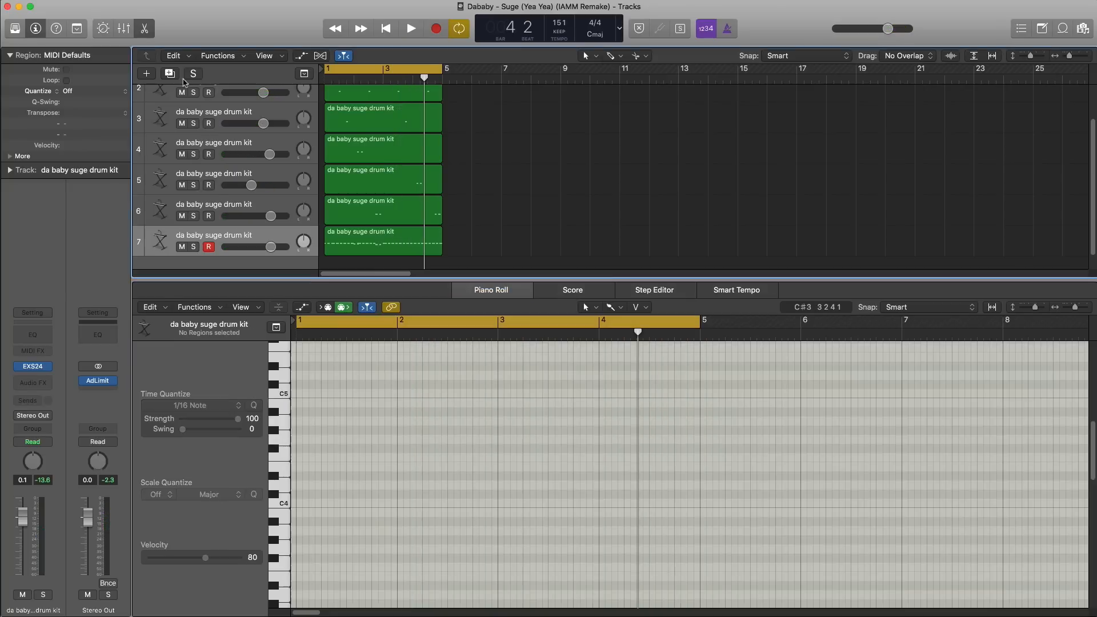
double_click(339, 261)
left_click_drag(351, 262, 427, 269)
Step: Place a single 1/16-note A3 hit on beat 2 of bar 1 in track 8's region and play it back
key("space")
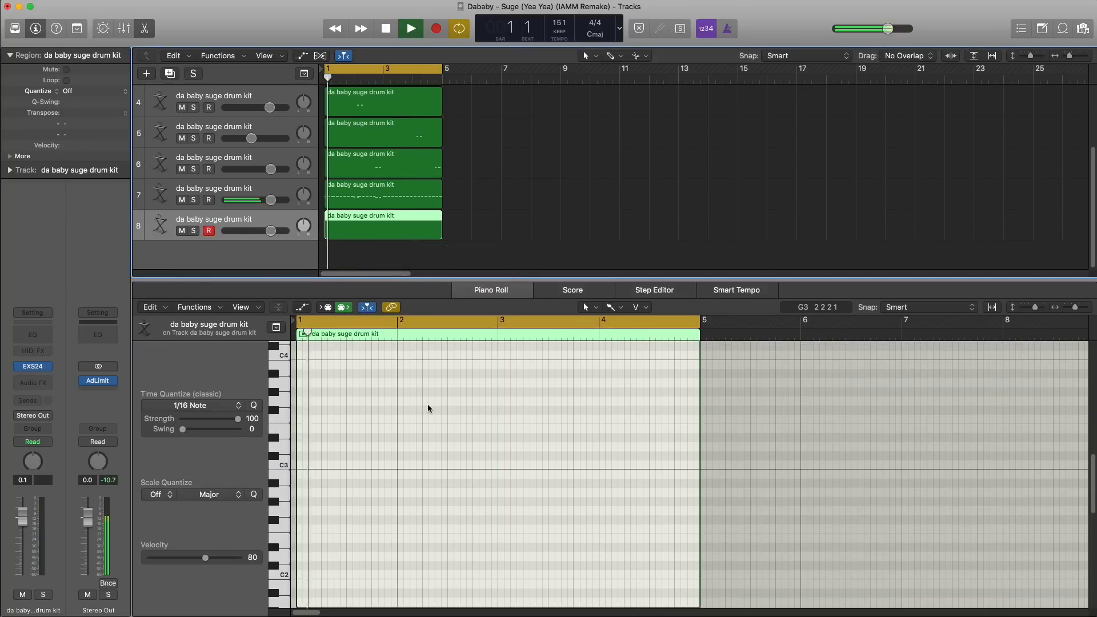
scroll(381, 471, "up", 3)
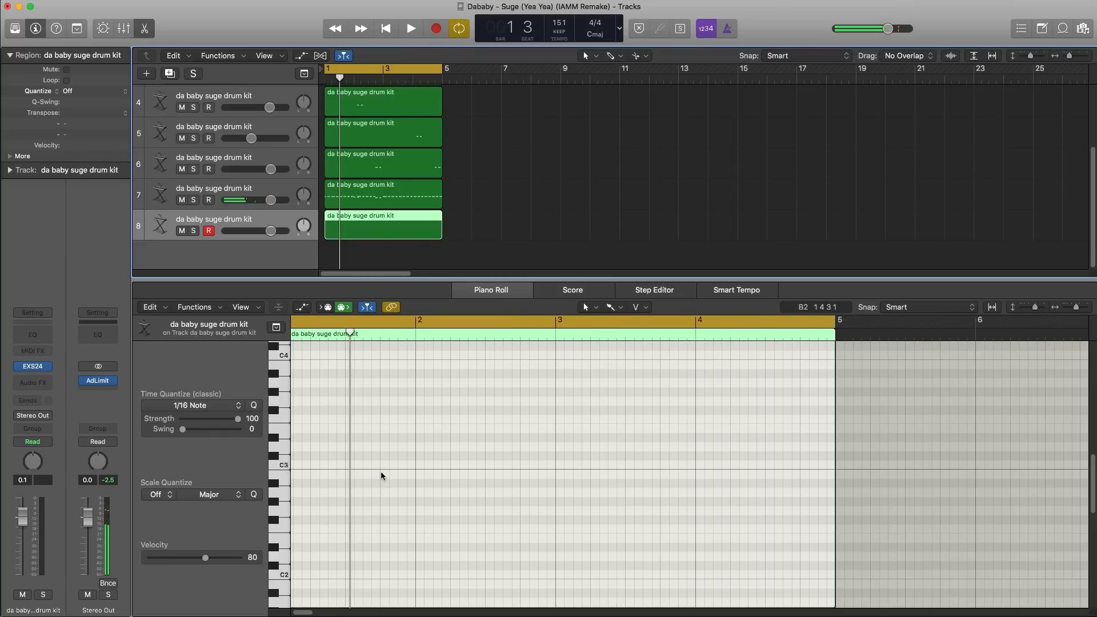
scroll(381, 470, "up", 6)
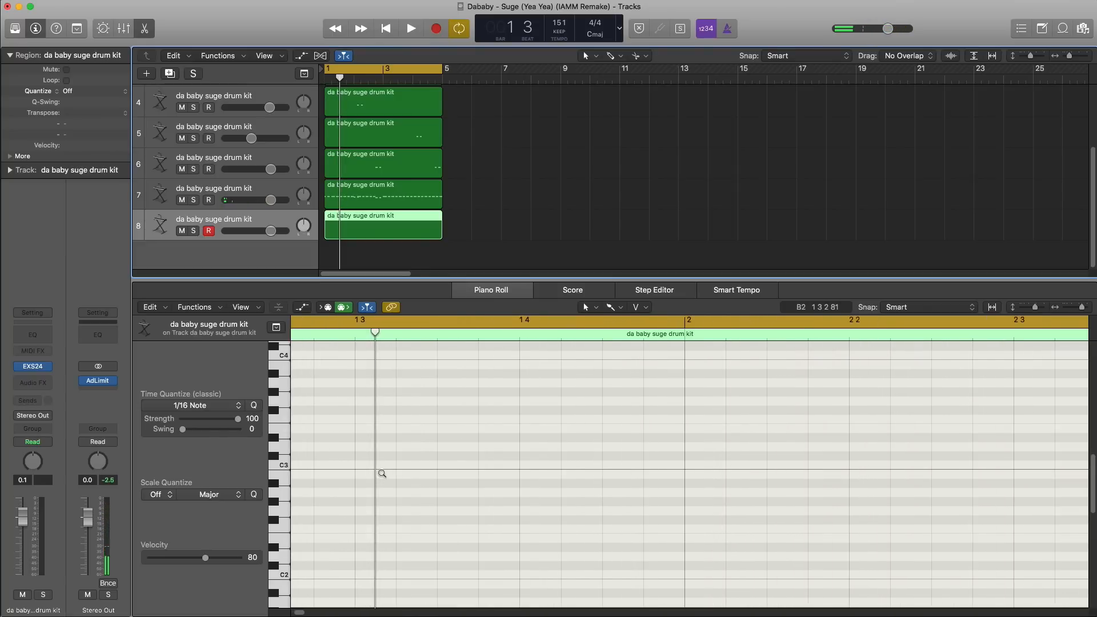
scroll(382, 474, "down", 8)
scroll(382, 469, "up", 4)
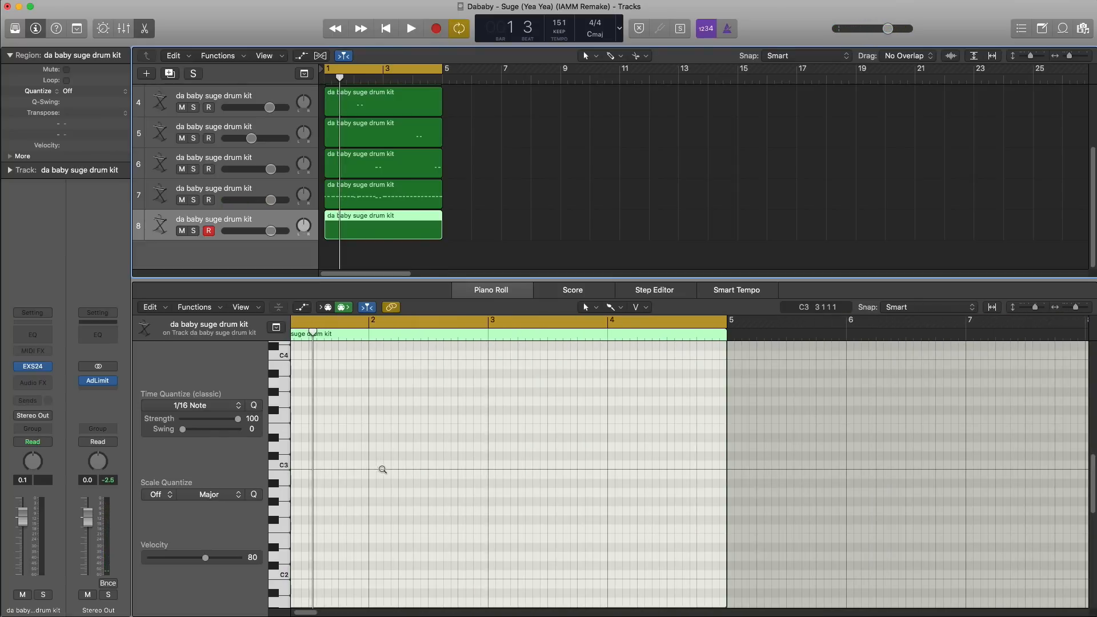
key("space")
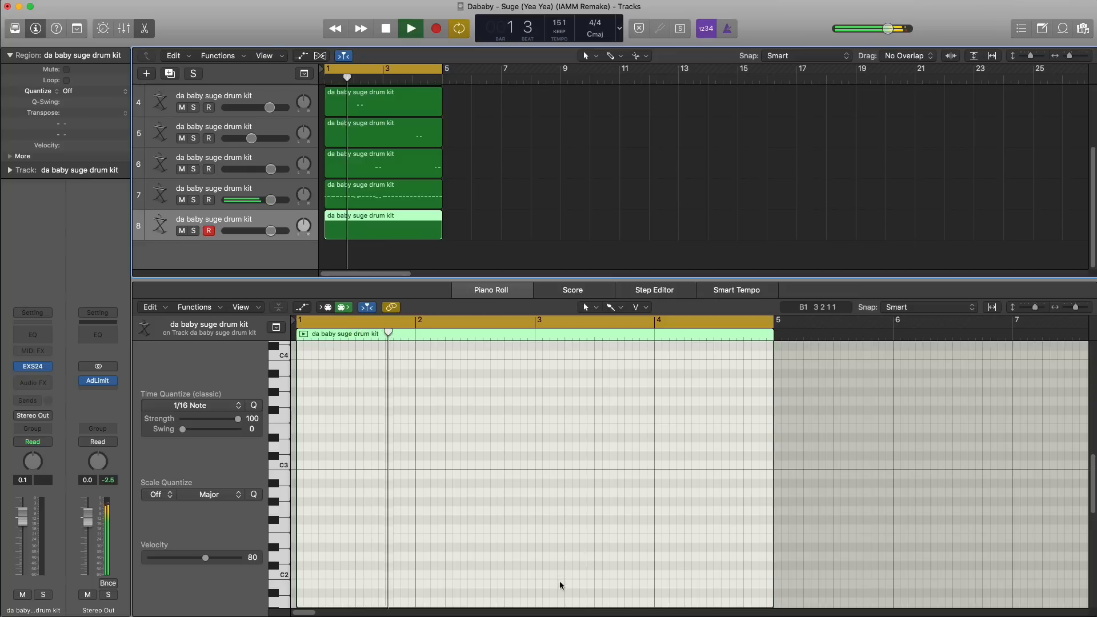
scroll(403, 483, "up", 1)
key("space")
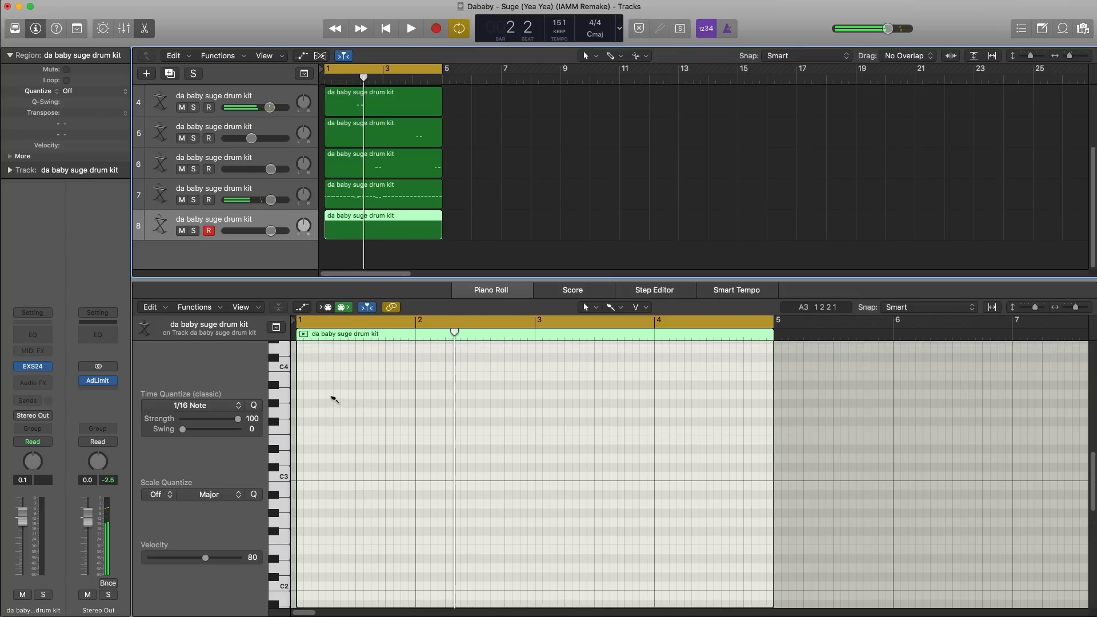
left_click(331, 395)
key("space")
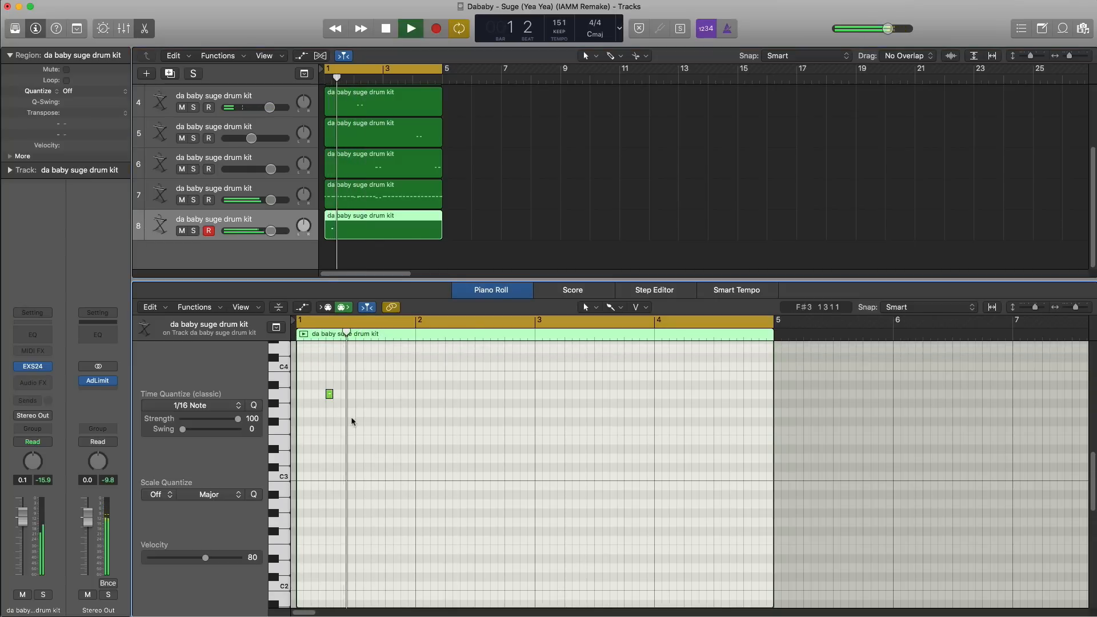
Step: Lower track 8's volume to -13.6 dB and check its balance in the loop
left_click_drag(271, 231, 241, 234)
key("space")
key("space")
key("space")
scroll(251, 190, "up", 3)
scroll(252, 194, "up", 2)
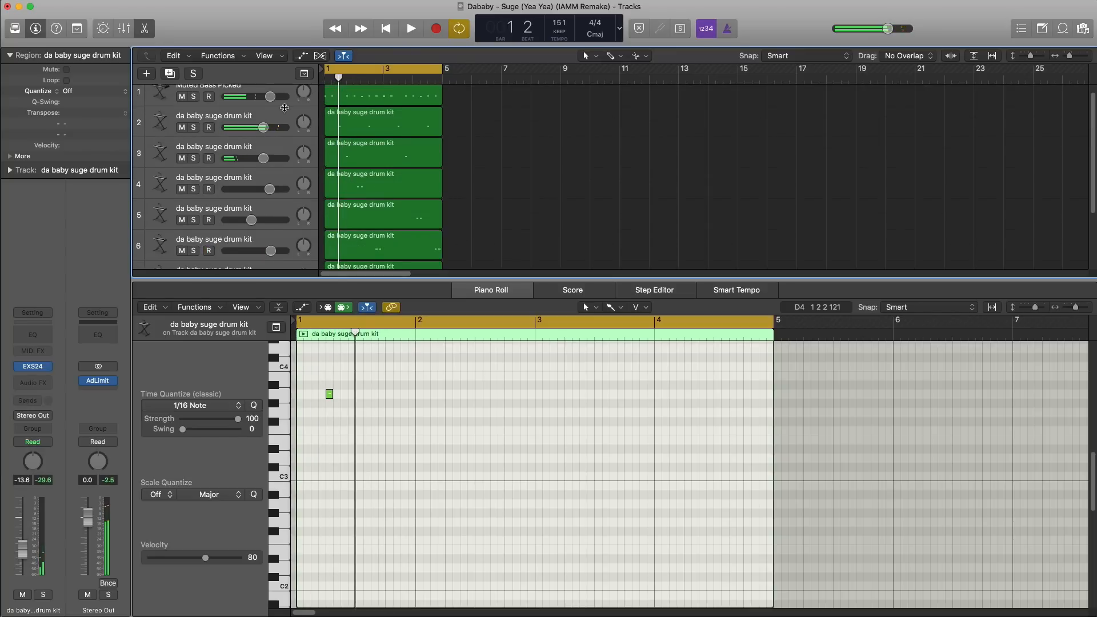
Step: Duplicate track 8 with its EXS24 drum kit and create an empty four-bar region on track 9
key("e")
left_click(169, 73)
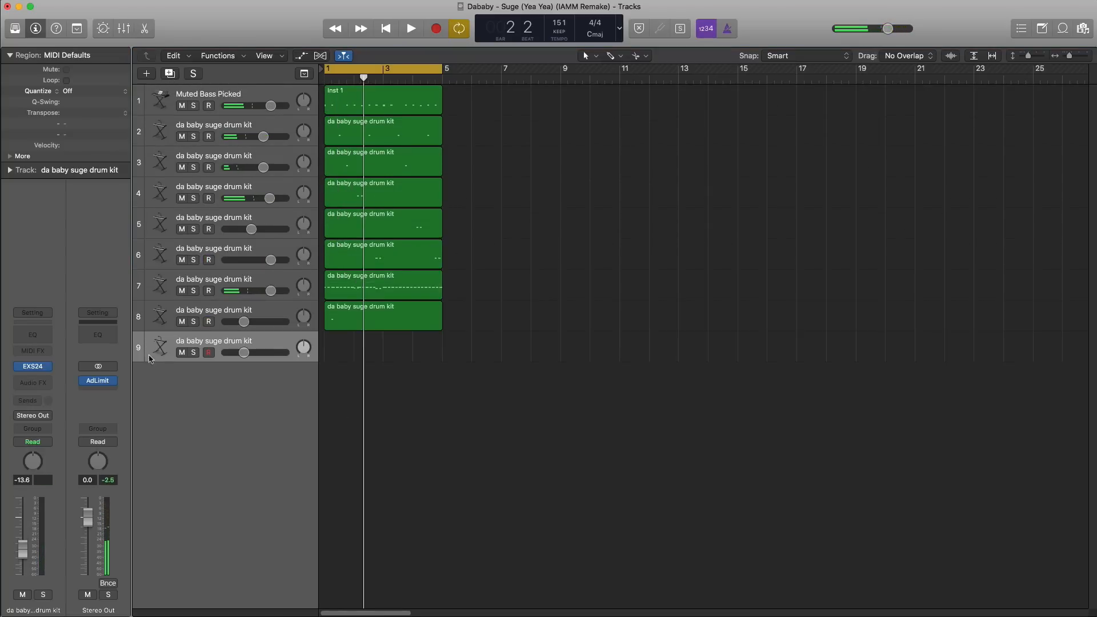
left_click(37, 370)
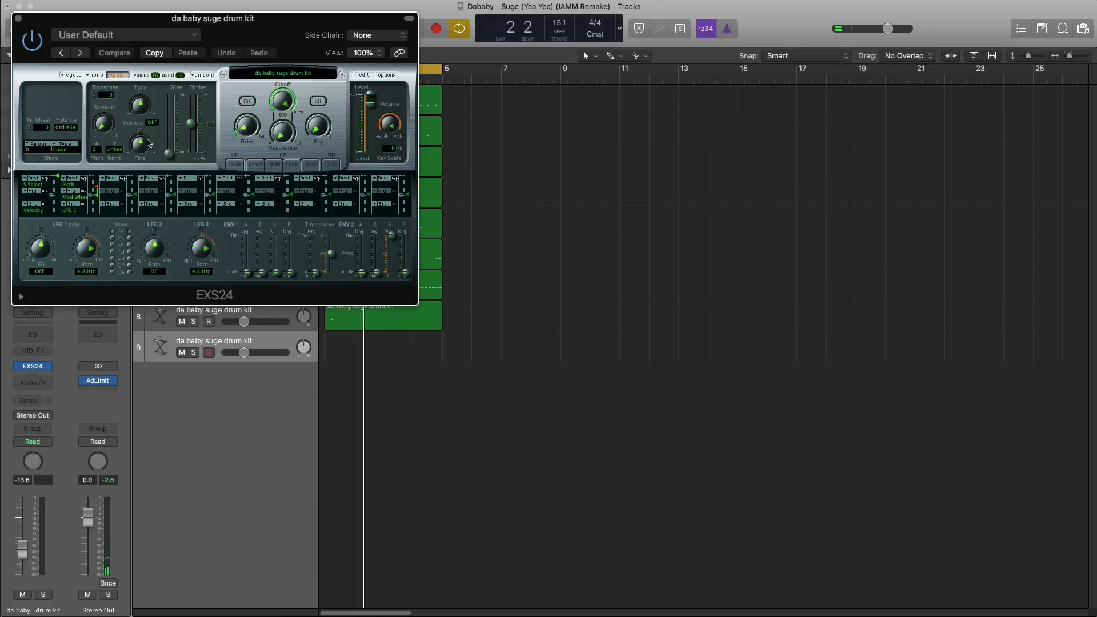
left_click(18, 19)
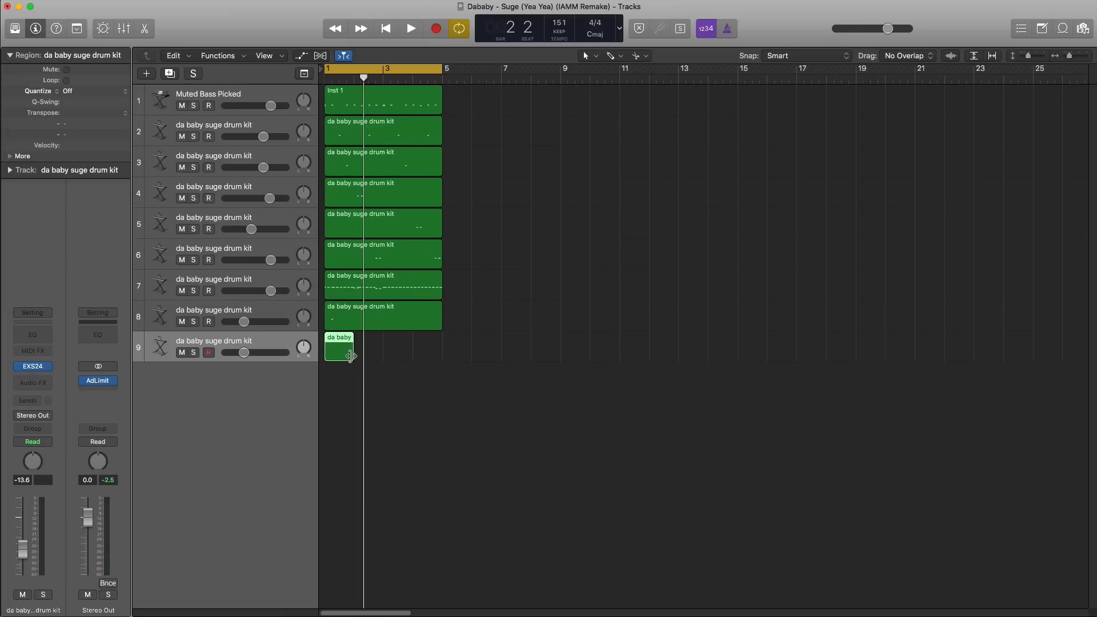
left_click_drag(350, 356, 442, 354)
double_click(403, 347)
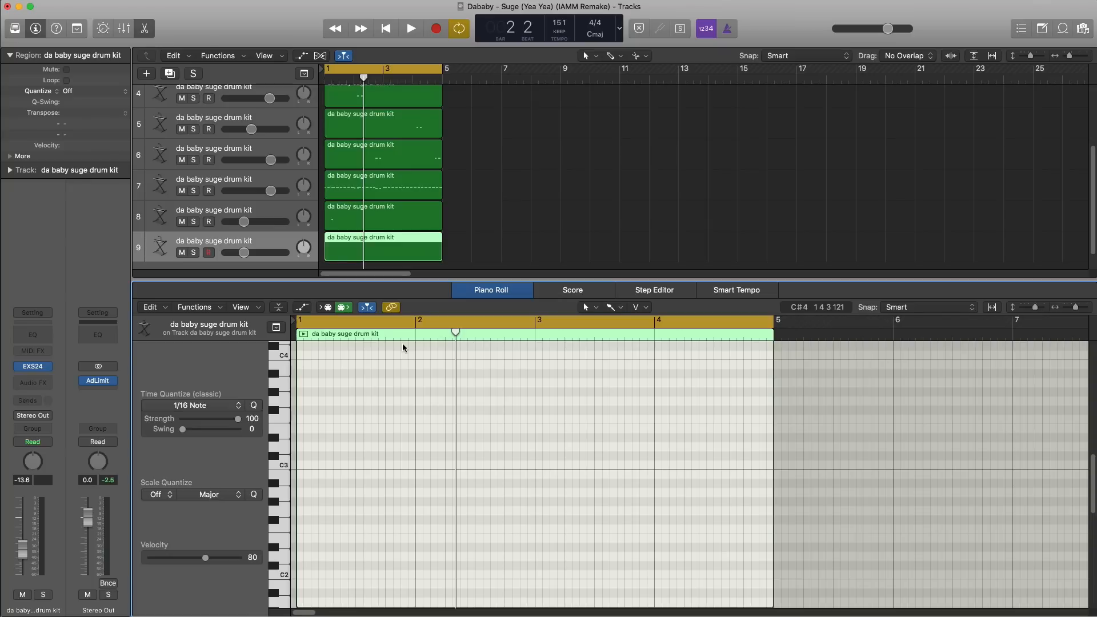
Step: Place D2 hits on the downbeats of bars 1 and 3 and C#2 on beat 4 of bar 4, setting track 9's volume to -7.8 dB
scroll(427, 433, "down", 1)
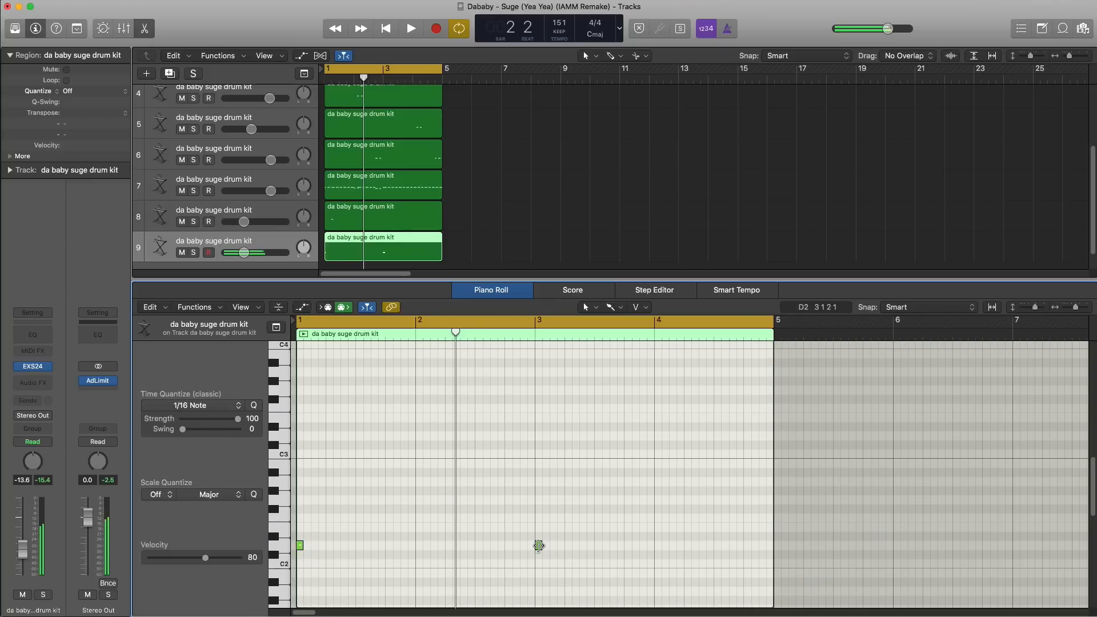
key("space")
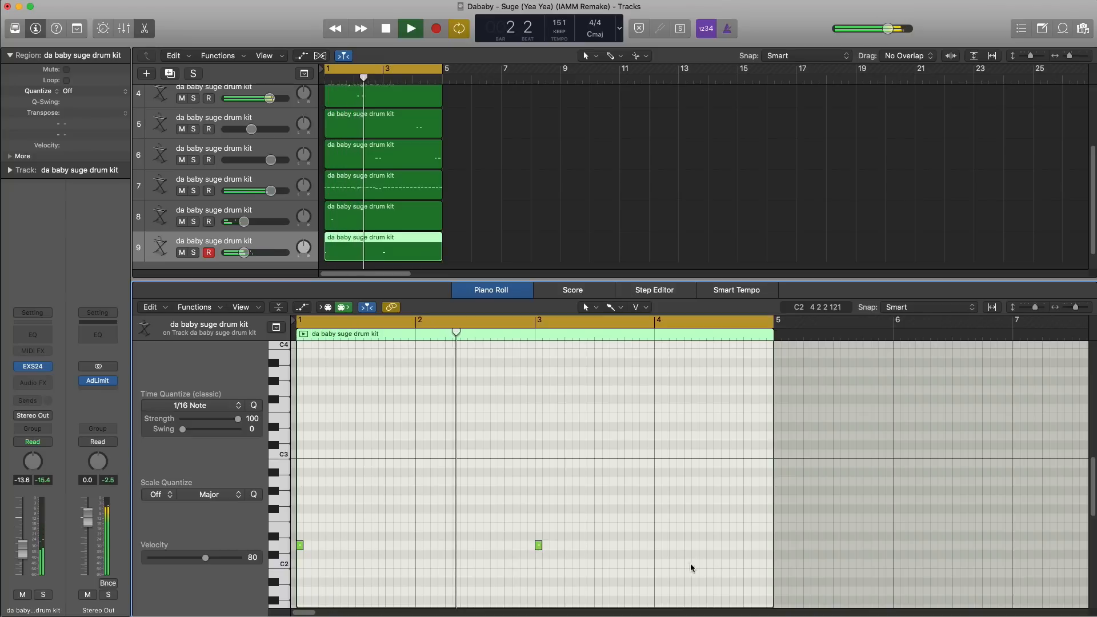
left_click_drag(244, 258, 244, 258)
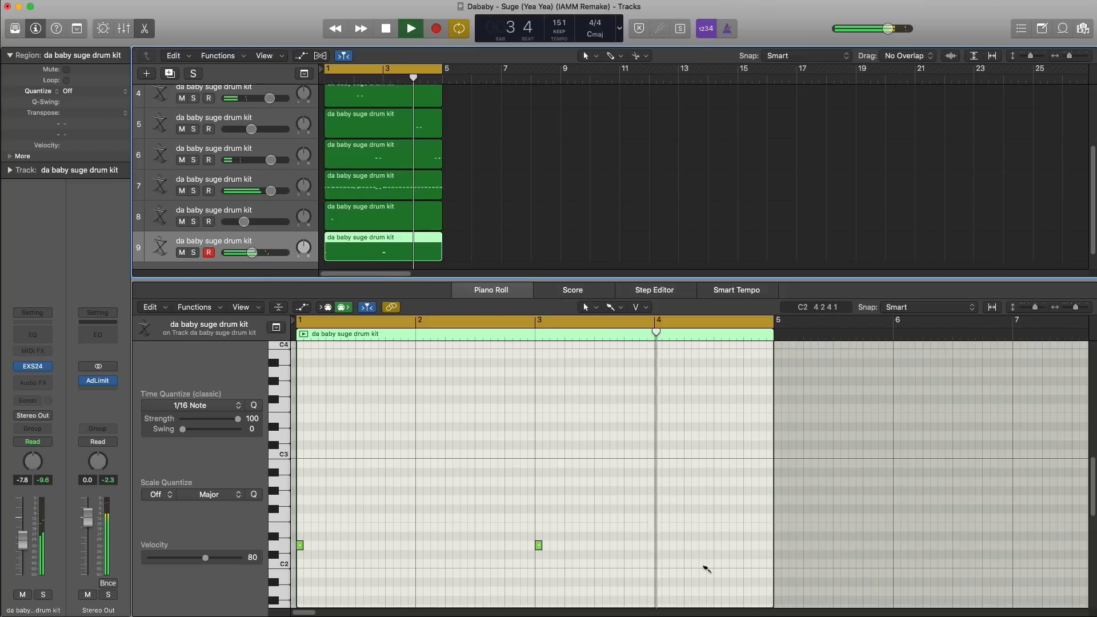
left_click(746, 555)
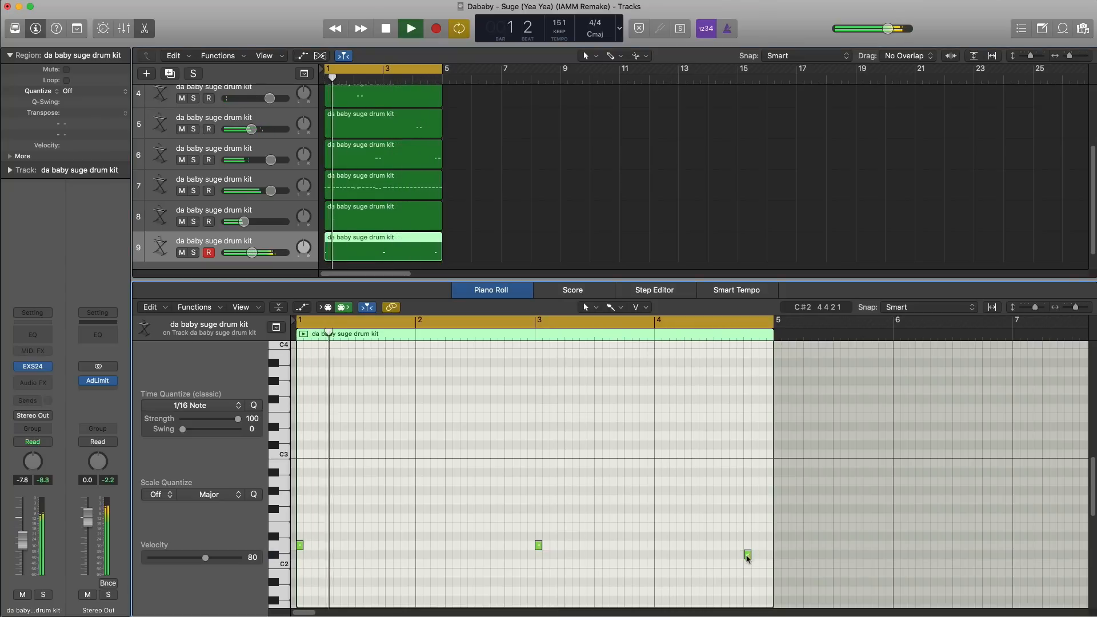
key("space")
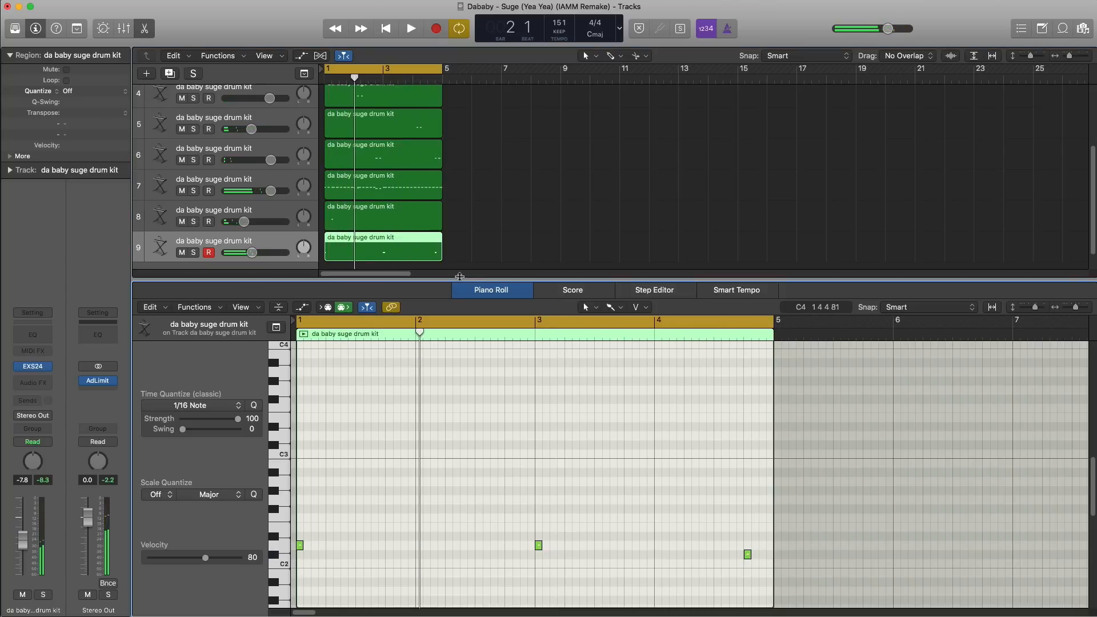
Step: Repeat all nine tracks' regions once into bars 5 to 8 and move the cycle range over the copies
key("x")
key("x")
left_click_drag(477, 368, 370, 108)
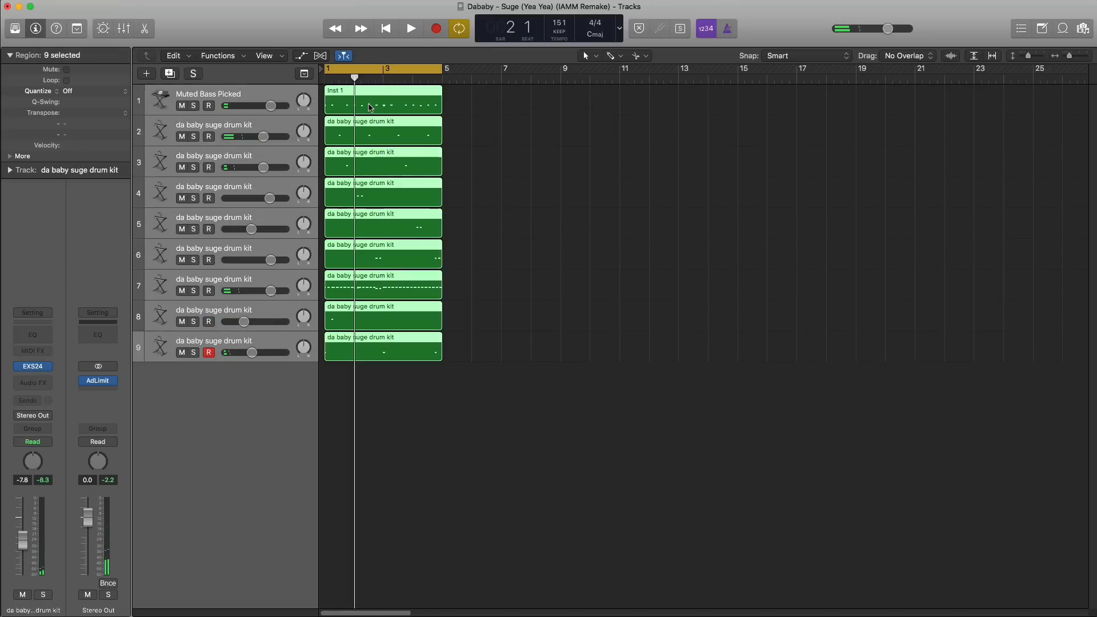
key("super+r")
left_click_drag(423, 75, 538, 75)
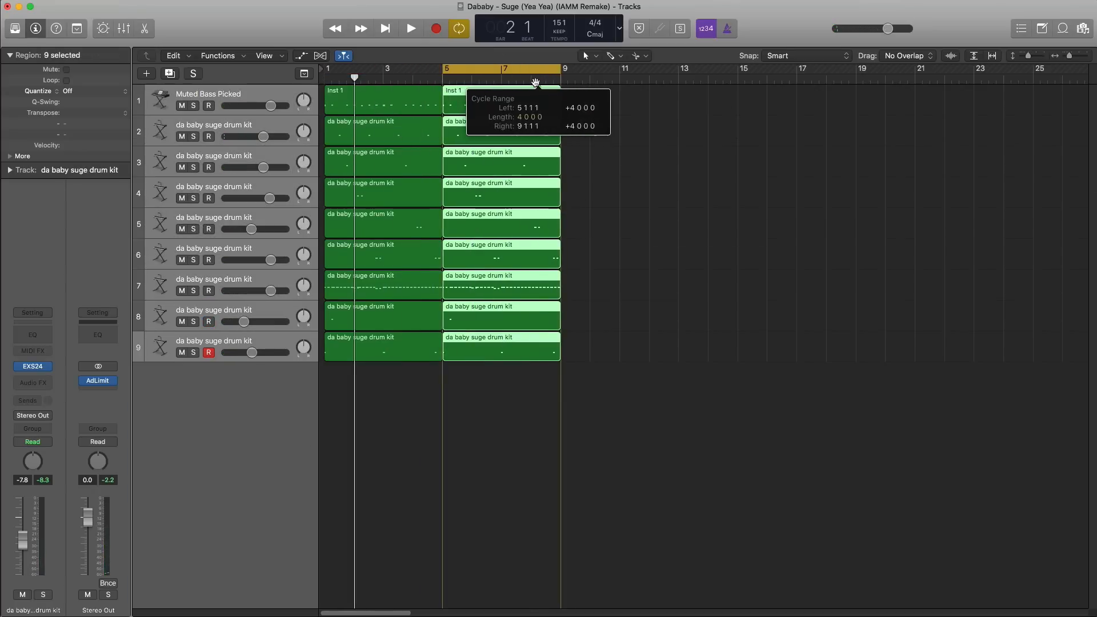
Step: In track 9's copied region, add an E2 hit on beat 4 of bar 5 and an F2 hit on beat 1 of bar 6
left_click(499, 362)
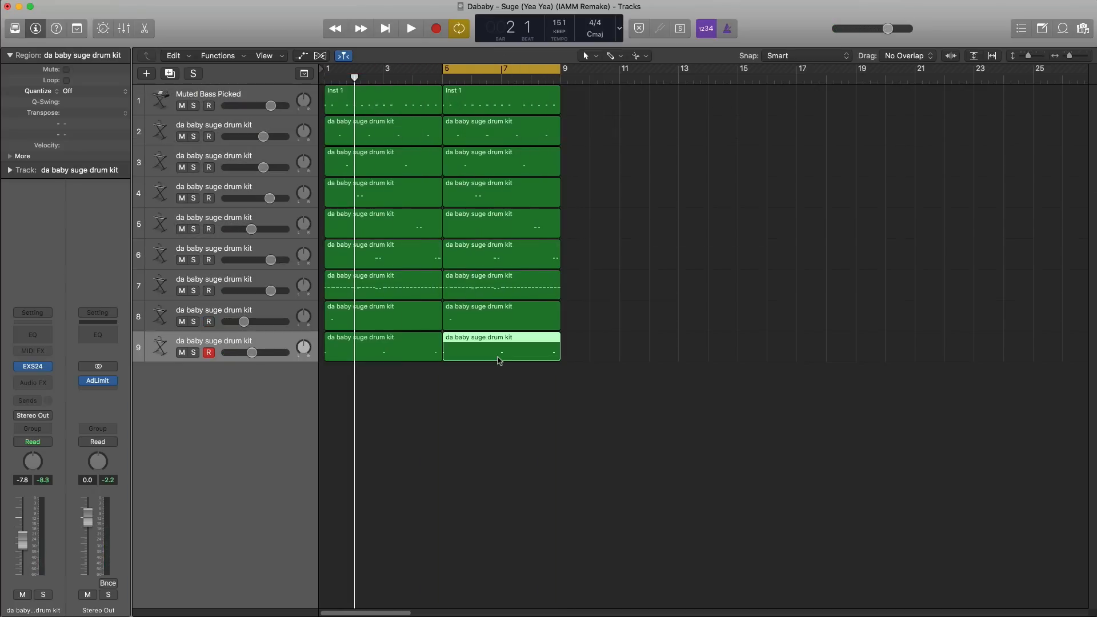
double_click(499, 360)
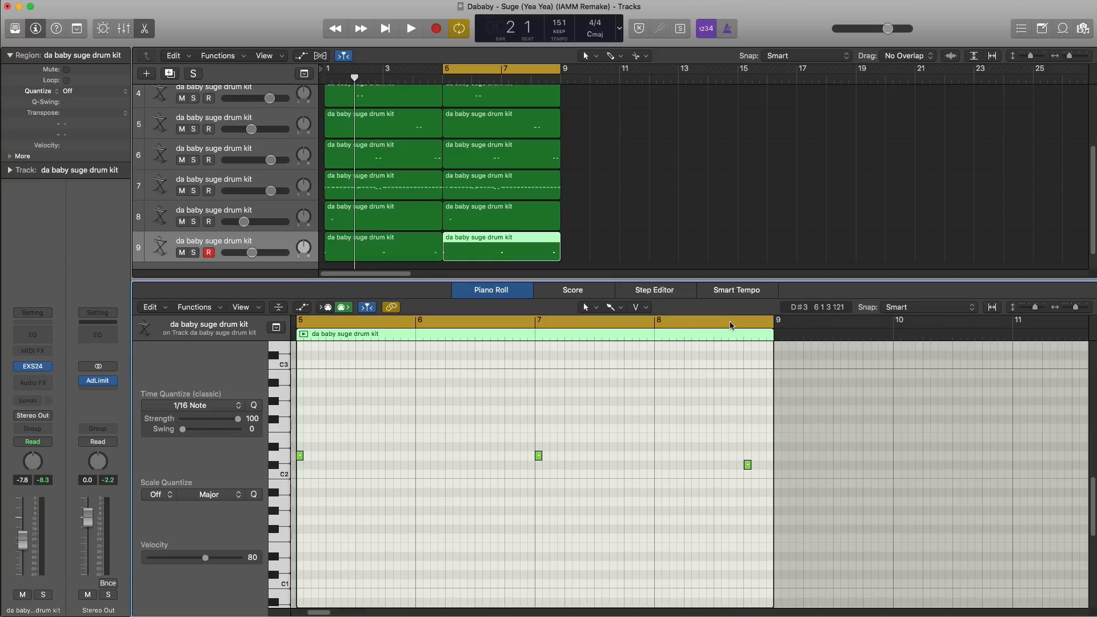
key("space")
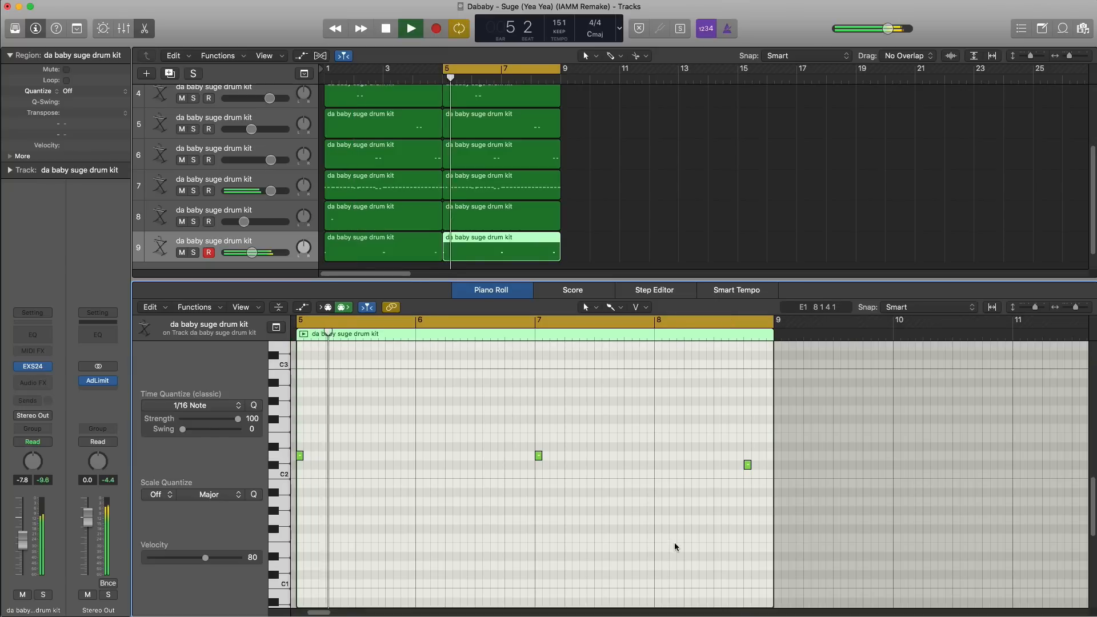
key("space")
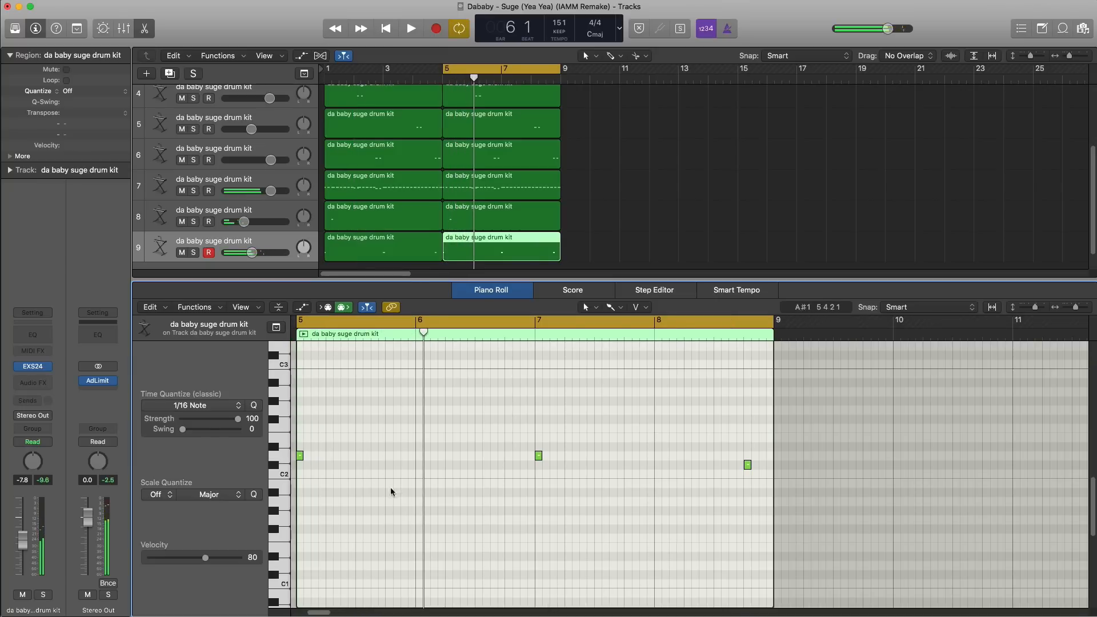
left_click(388, 439)
key("space")
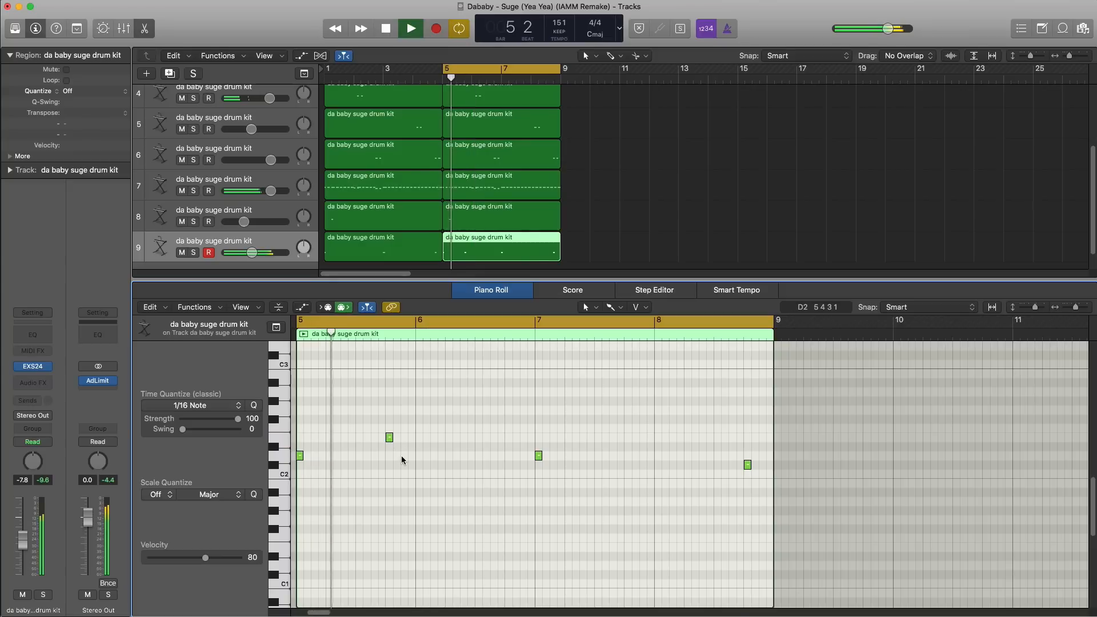
key("space")
left_click(418, 428)
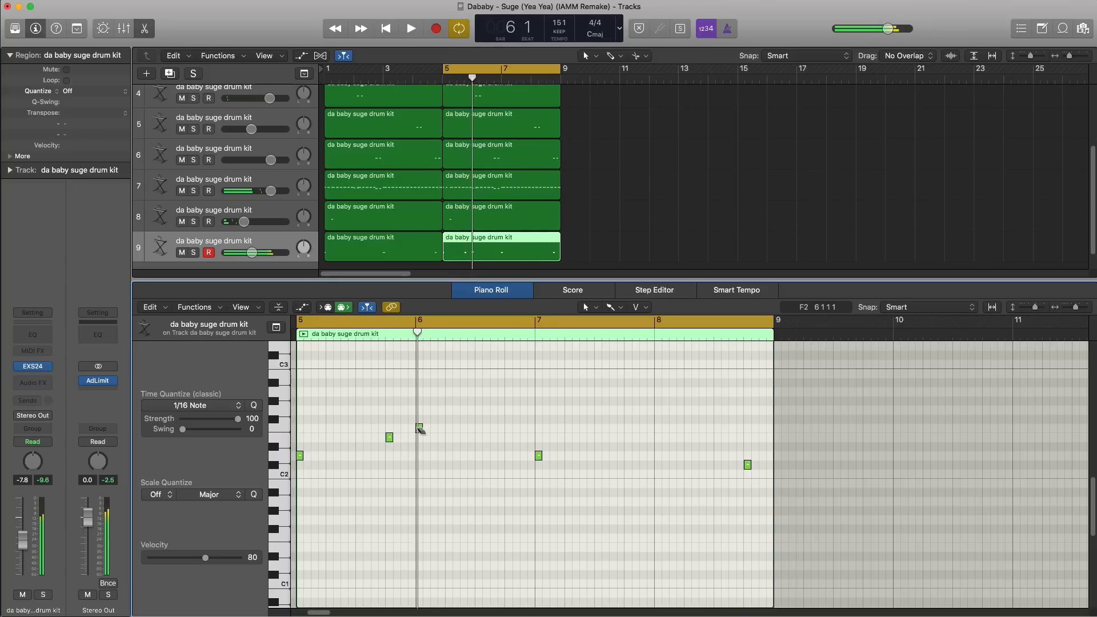
Step: Add G#2 hits on beat 2 of bar 6 and halfway through it, plus D3 hits on beats 3 and 4, and play them back
left_click(449, 400)
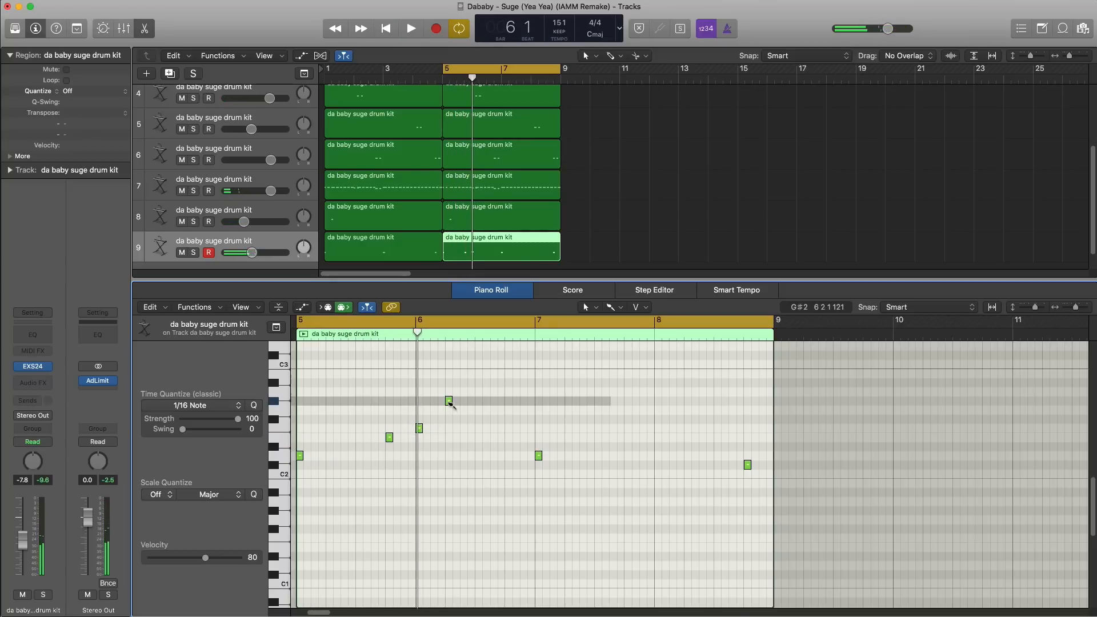
left_click(464, 400)
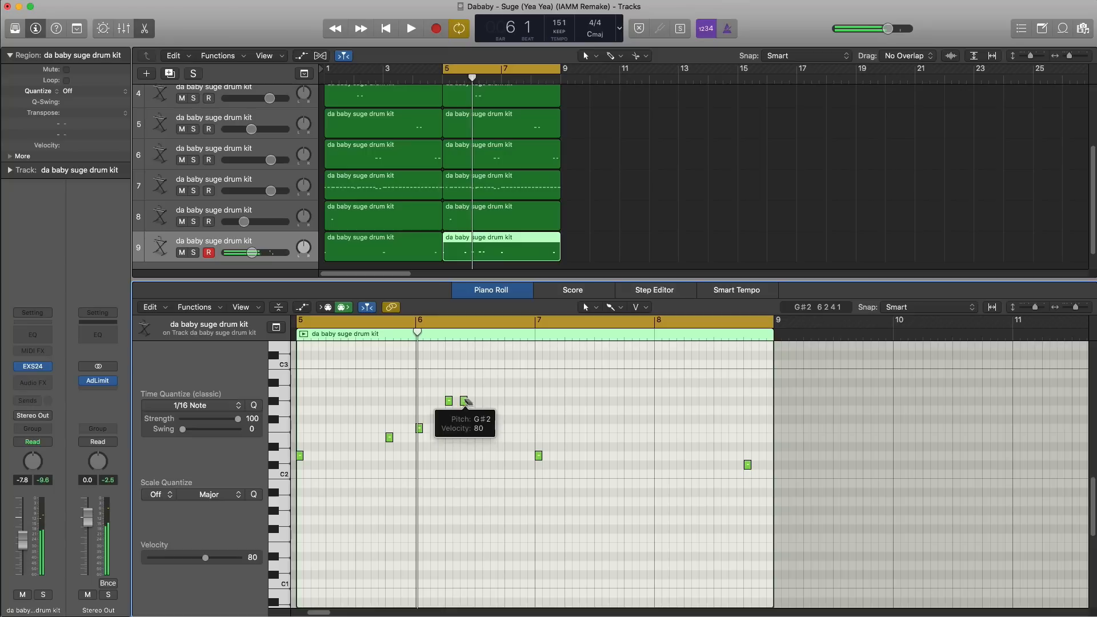
left_click(478, 391)
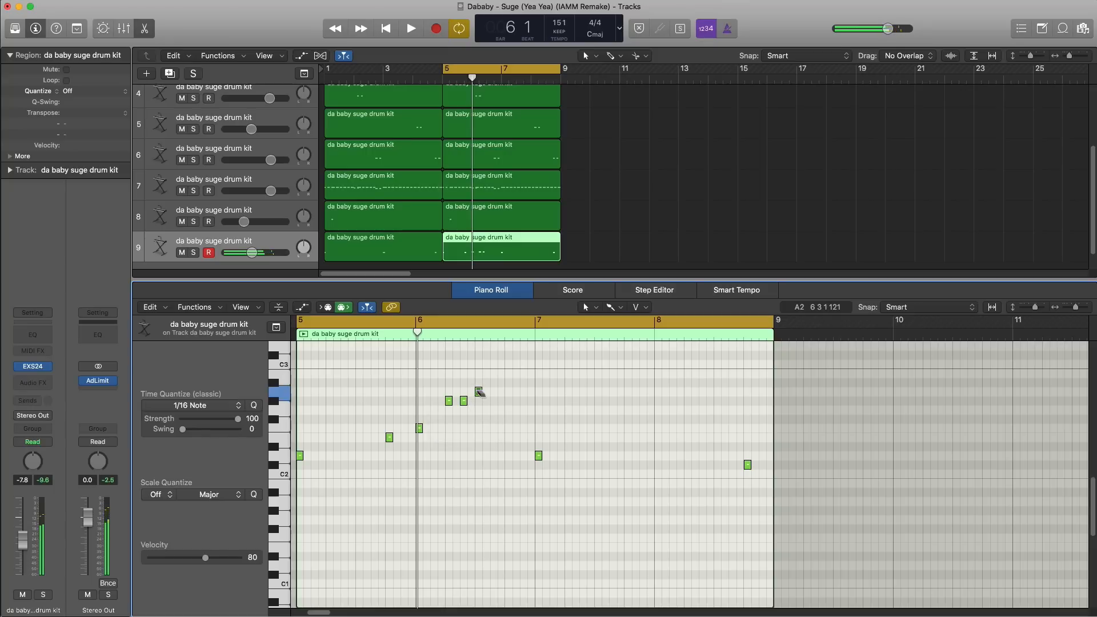
scroll(488, 383, "up", 3)
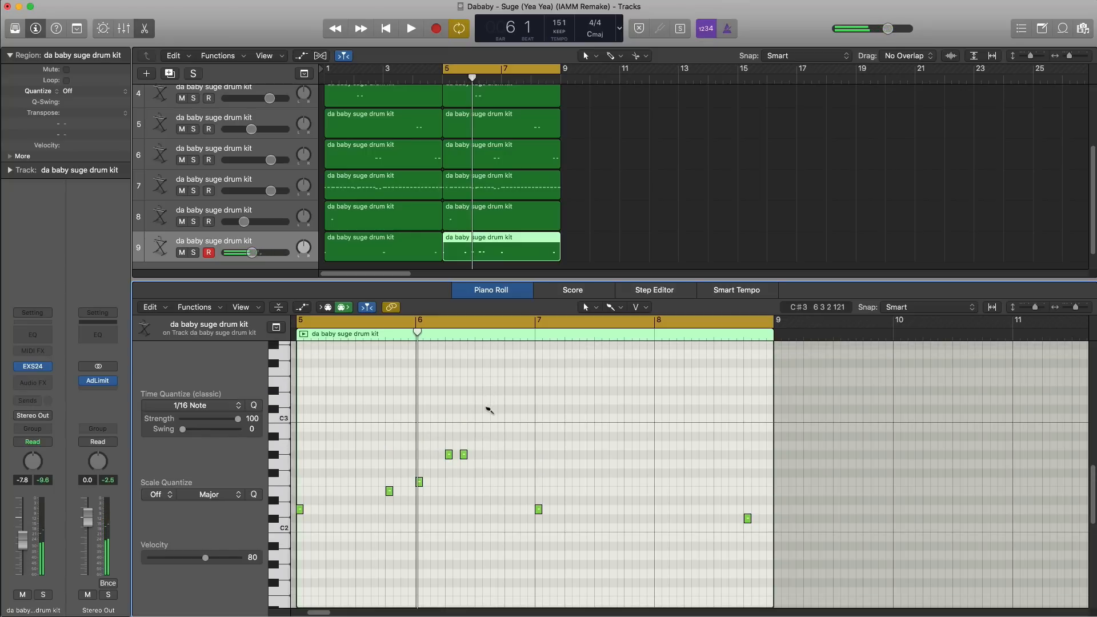
left_click(478, 400)
left_click(493, 399)
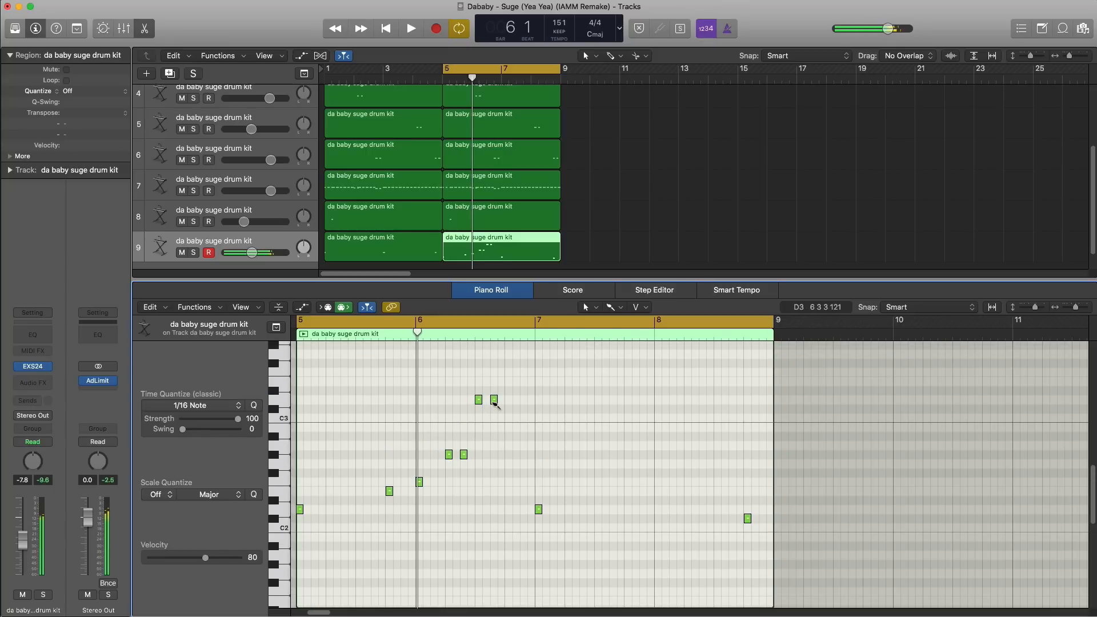
left_click(508, 400)
key("space")
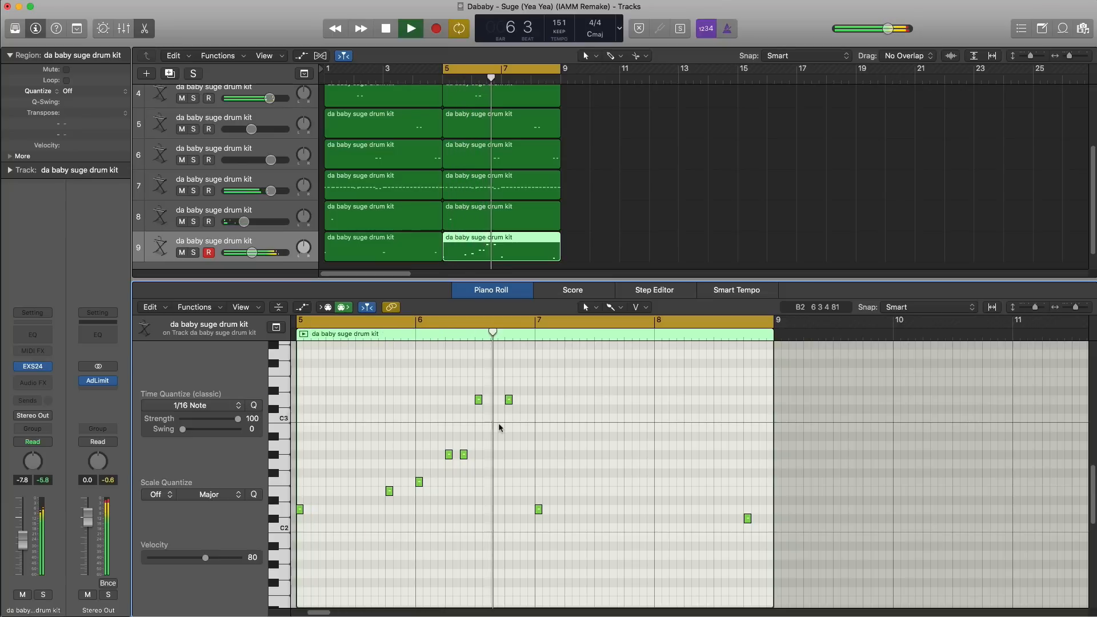
key("space")
Step: Lower track 9's volume to -8.8 dB and check its balance in the loop
left_click_drag(252, 252, 250, 252)
key("space")
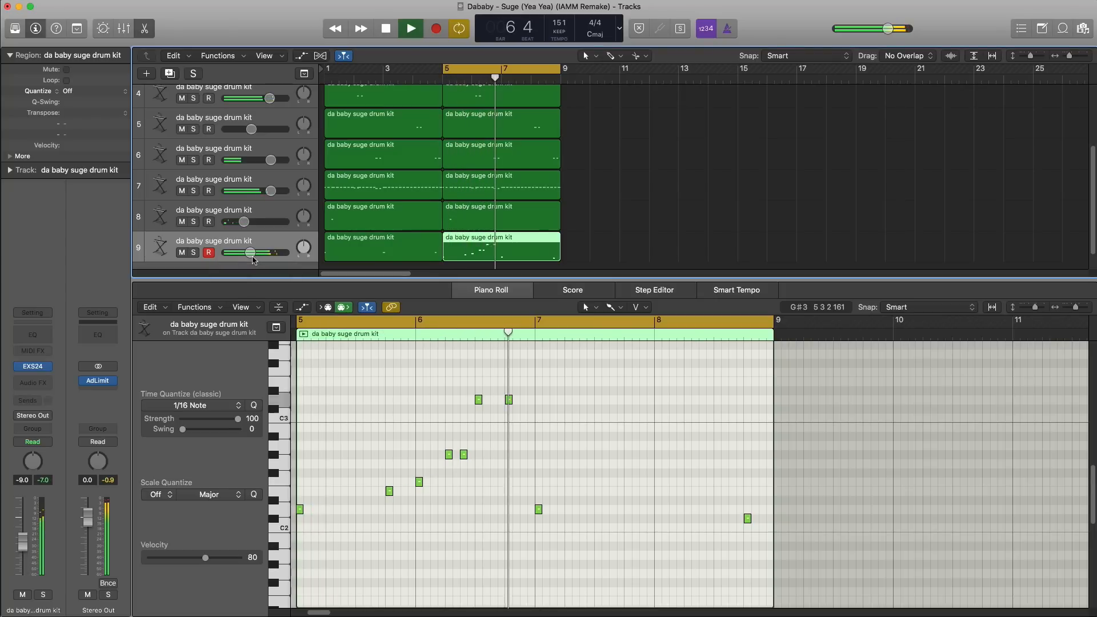
left_click_drag(250, 253, 251, 253)
key("space")
key("space")
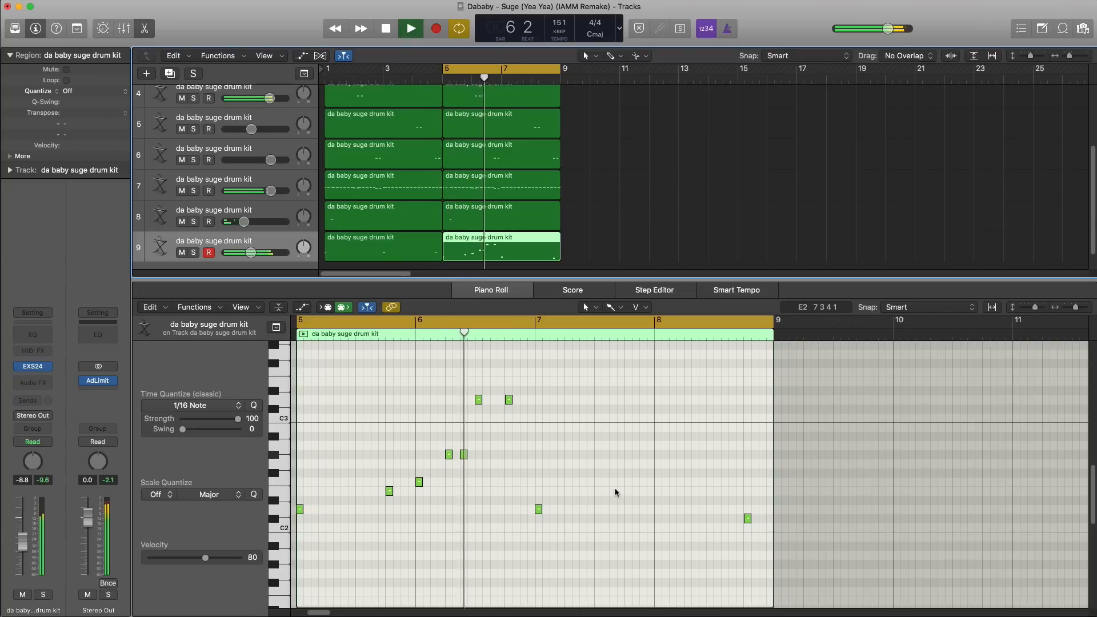
key("space")
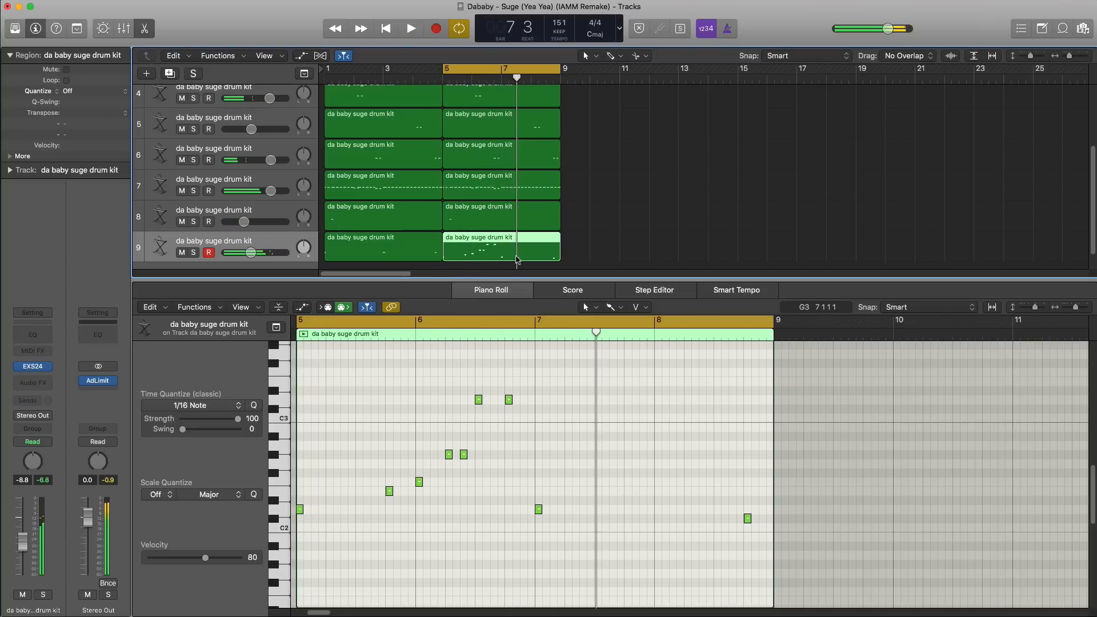
Step: Repeat the second set of regions on all nine tracks into bars 9 to 12 and cycle over the new copies
key("e")
left_click_drag(588, 363, 650, 72)
key("super+r")
left_click(676, 467)
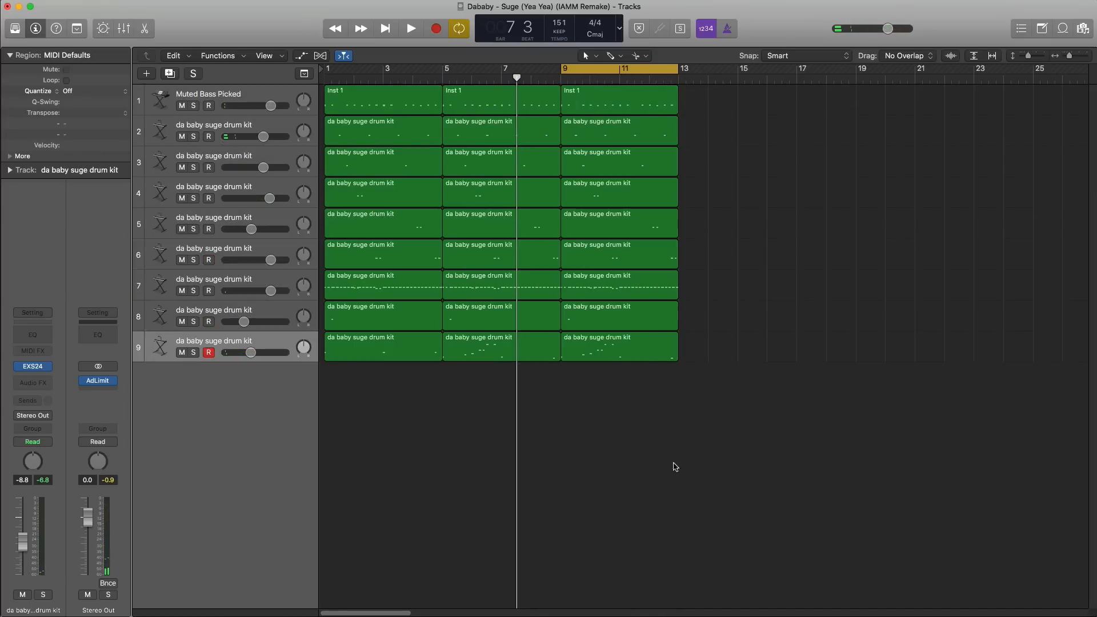
Step: In track 9's third region, delete the E2, F2 and G#2 hits and the second D3, and move the first D3 down to G2
double_click(623, 359)
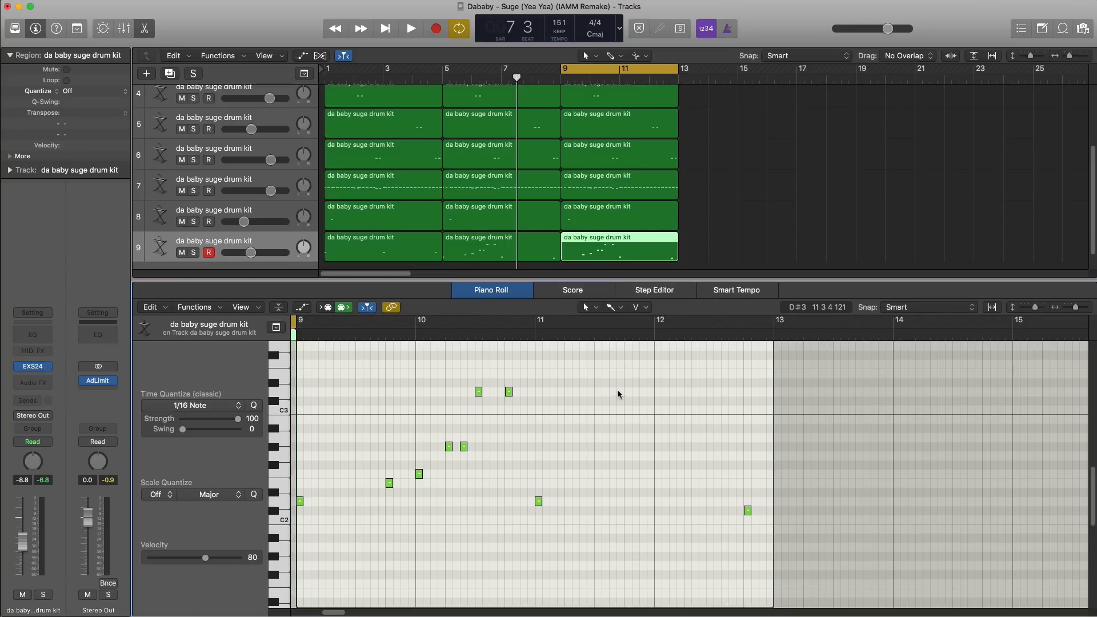
scroll(617, 391, "left", 5)
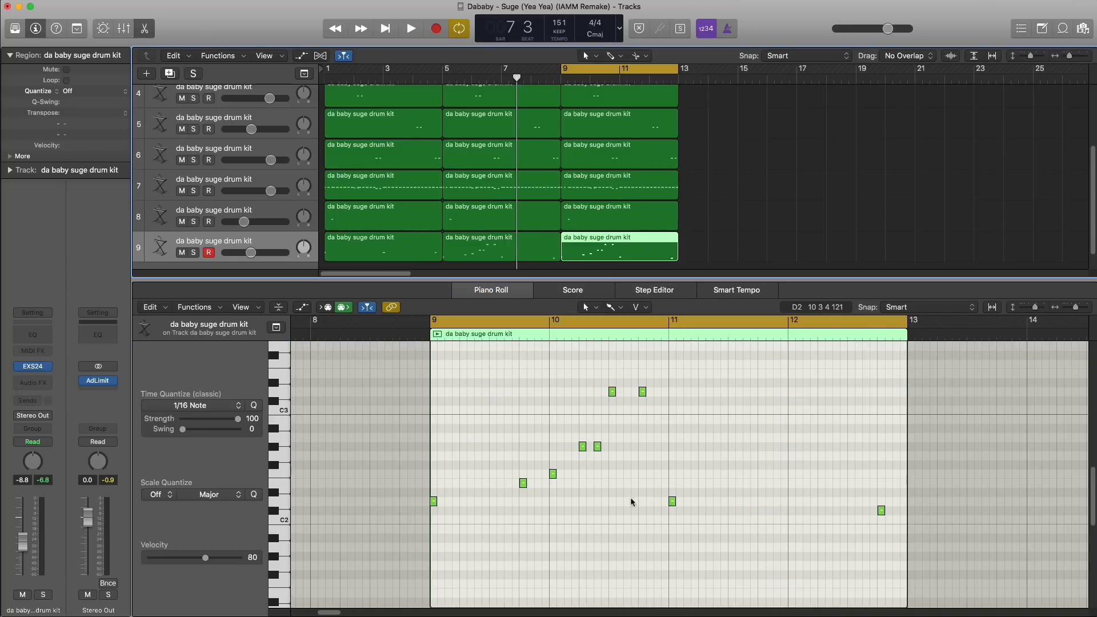
key("space")
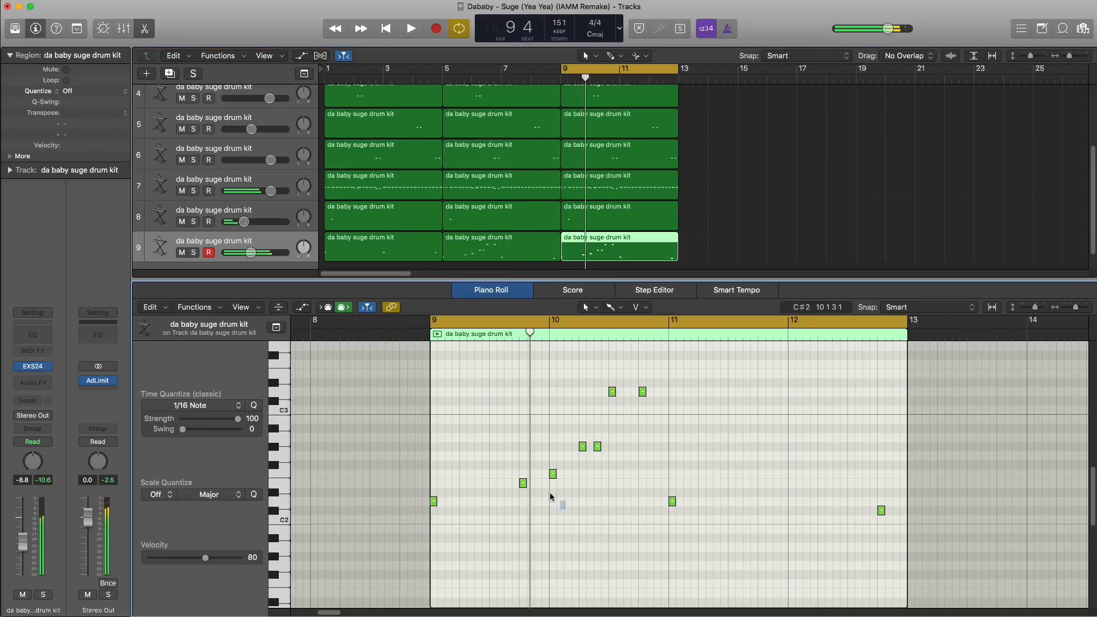
left_click_drag(565, 510, 501, 455)
key("Delete")
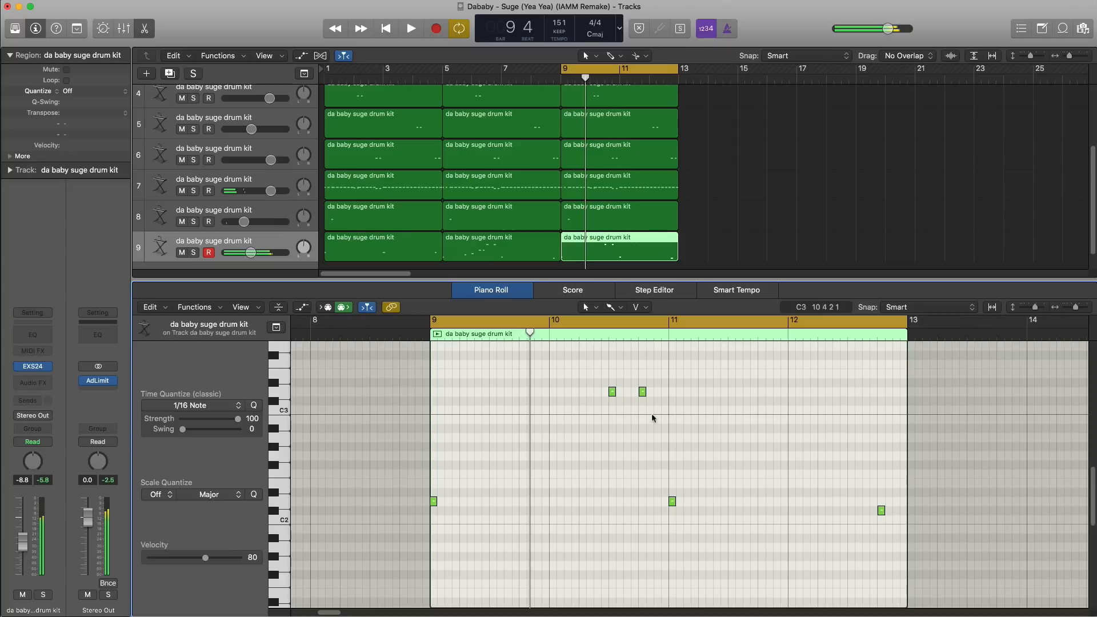
left_click_drag(611, 394, 611, 456)
Step: Add a G2 hit halfway through beat 3 of bar 12 in track 9's third region and play back the loop
key("space")
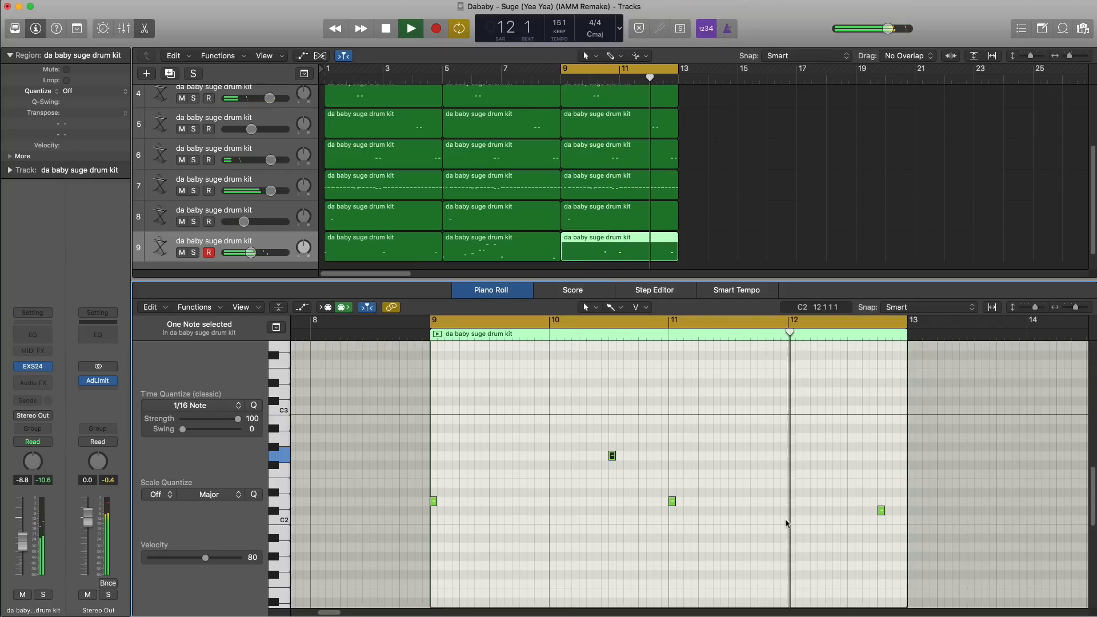
key("space")
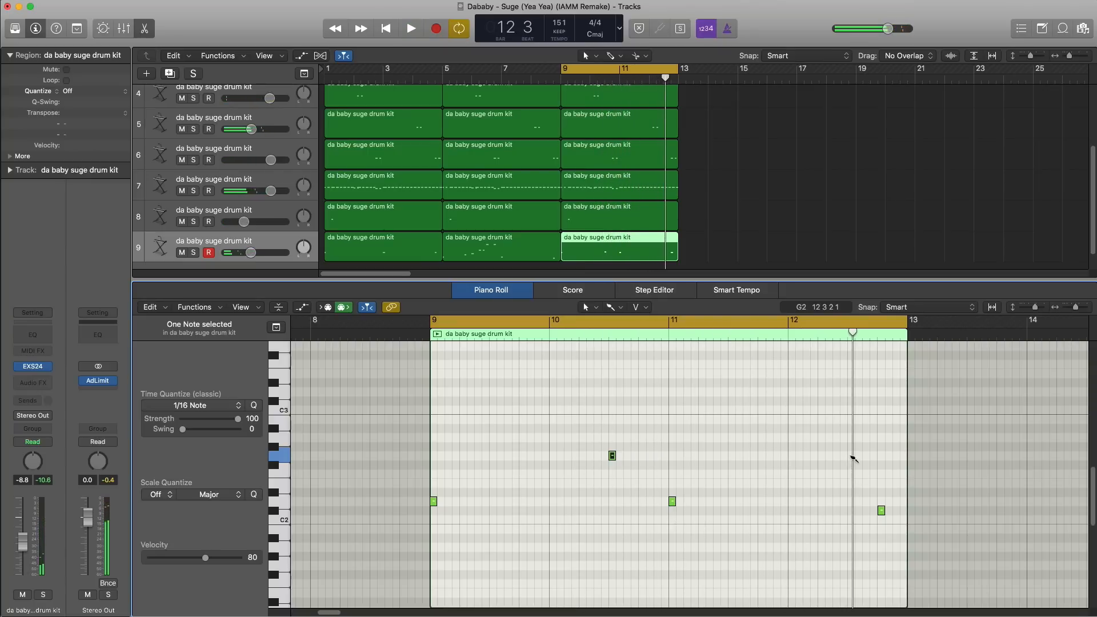
left_click(865, 456)
key("space")
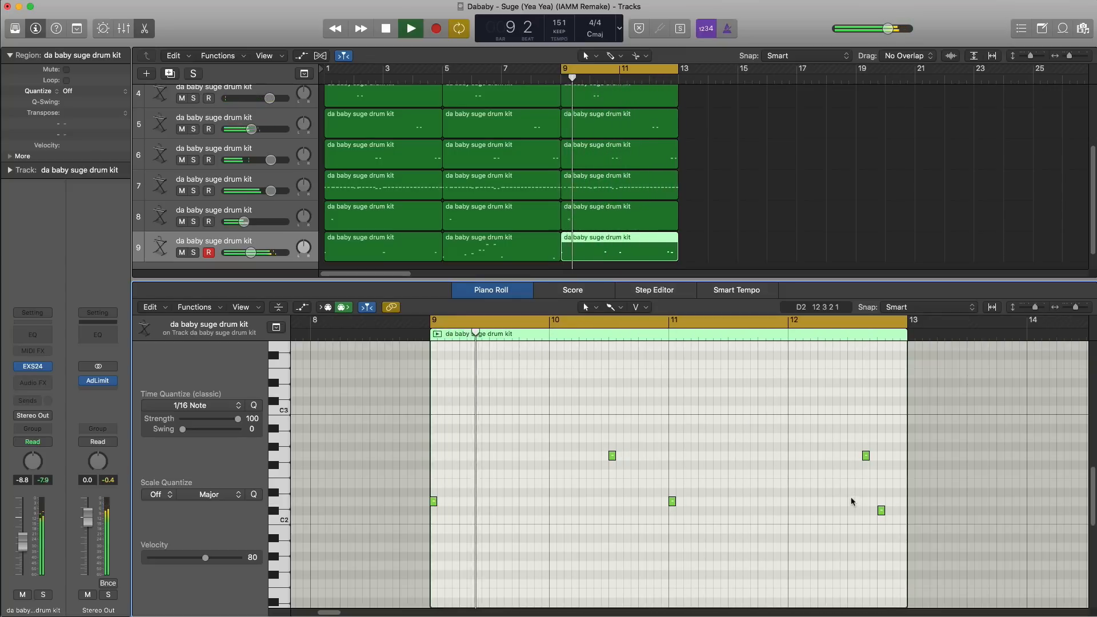
key("e")
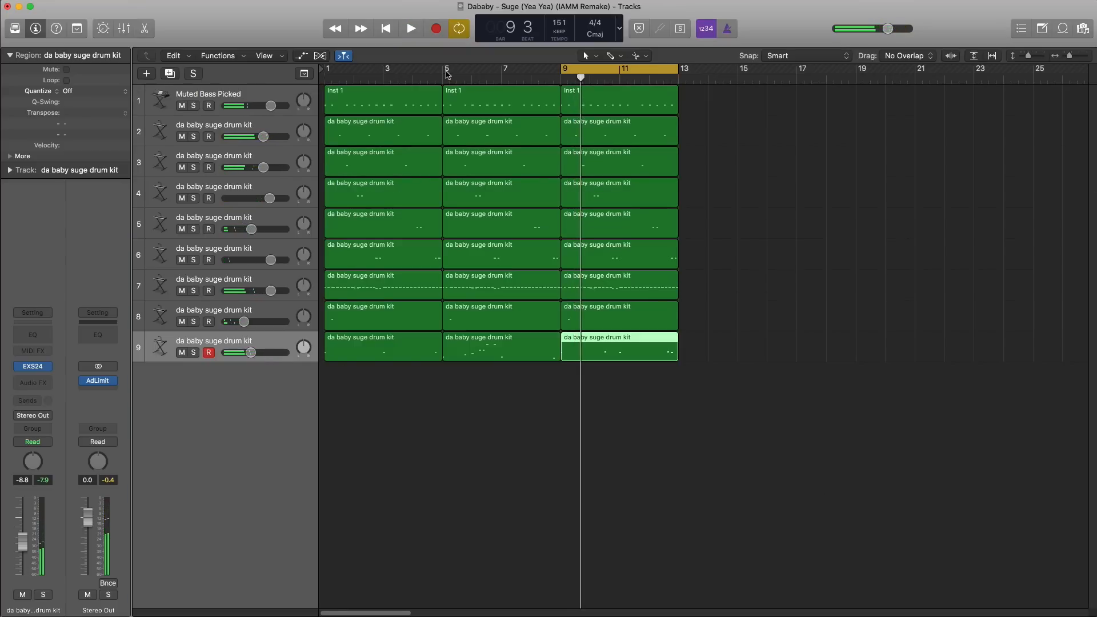
Step: Cycle over bars 5 to 8, play back that section and select track 9's second region
left_click_drag(447, 74, 563, 73)
left_click(526, 368)
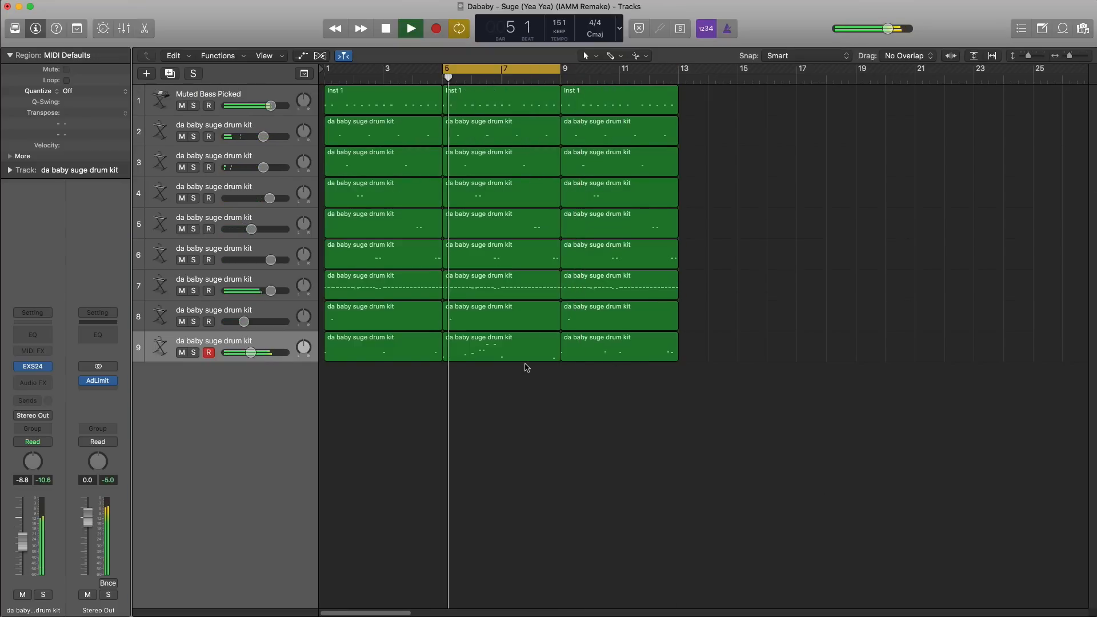
left_click(523, 359)
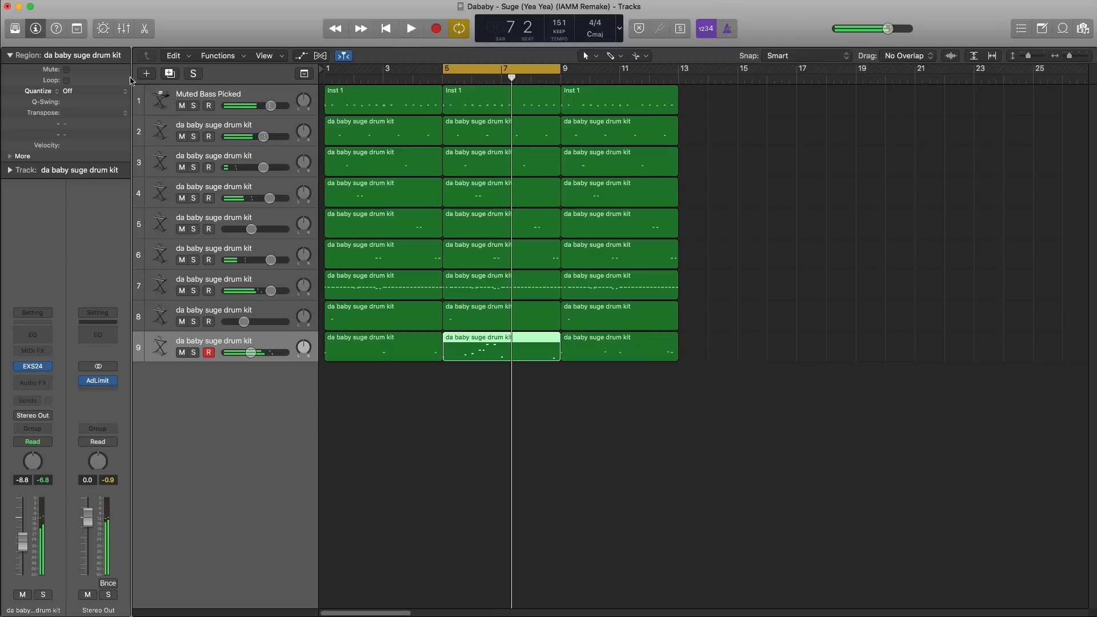
Step: Add a tenth track with track 9's drum kit setup and open an empty region across bars 5 to 8 for note editing
left_click(170, 74)
left_click(458, 381, "super")
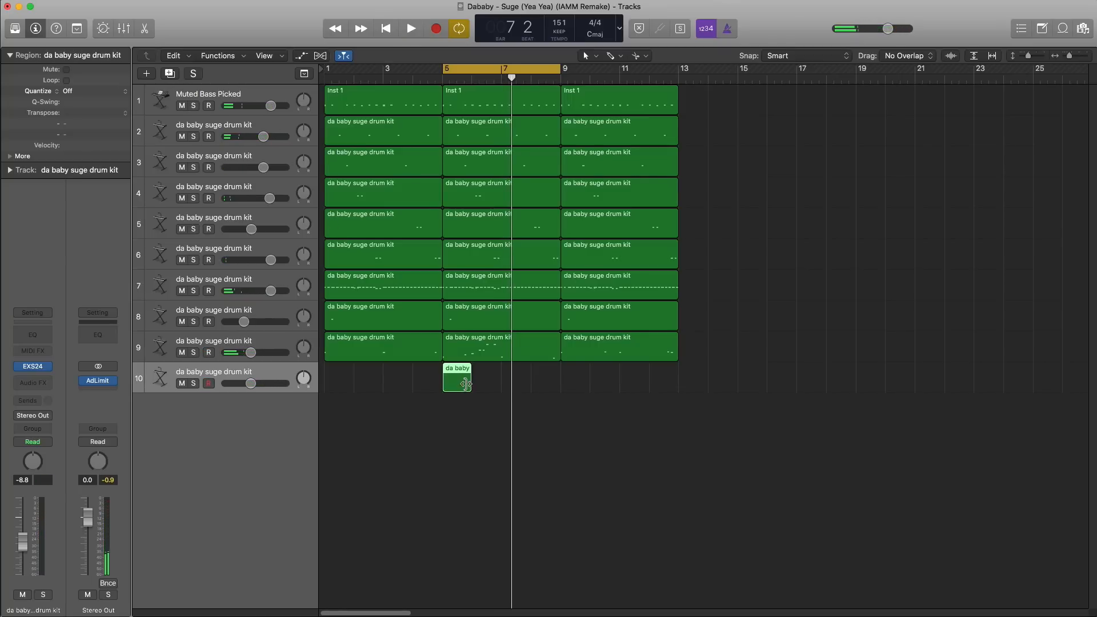
left_click_drag(465, 384, 557, 392)
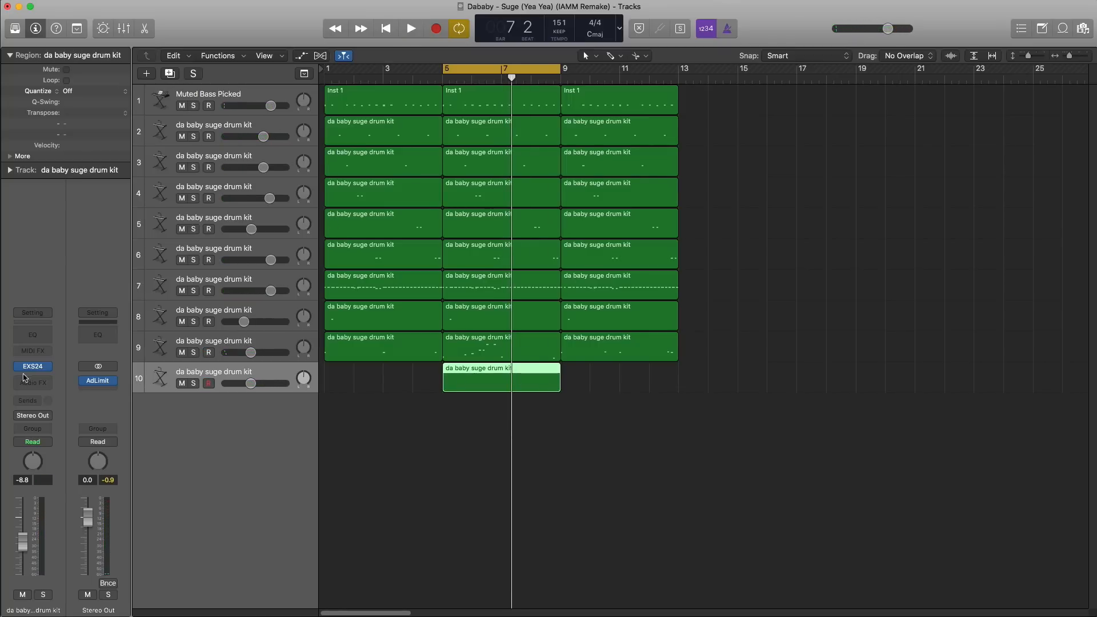
double_click(480, 386)
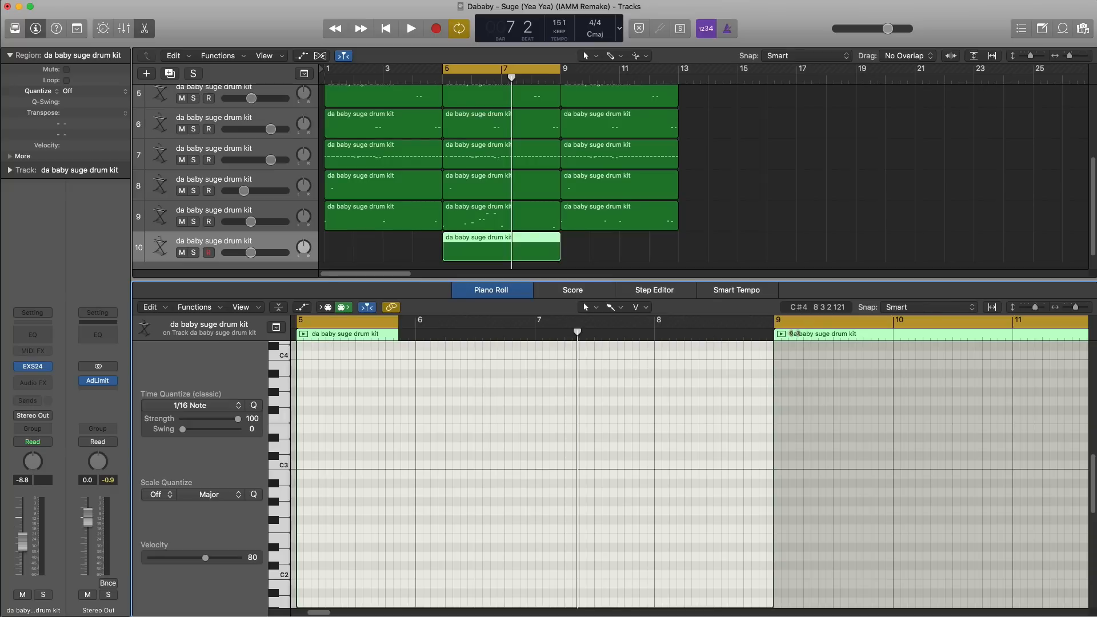
Step: Play the bars 5 to 8 loop up to the end of bar 5 to find where the new hits belong
left_click(692, 321)
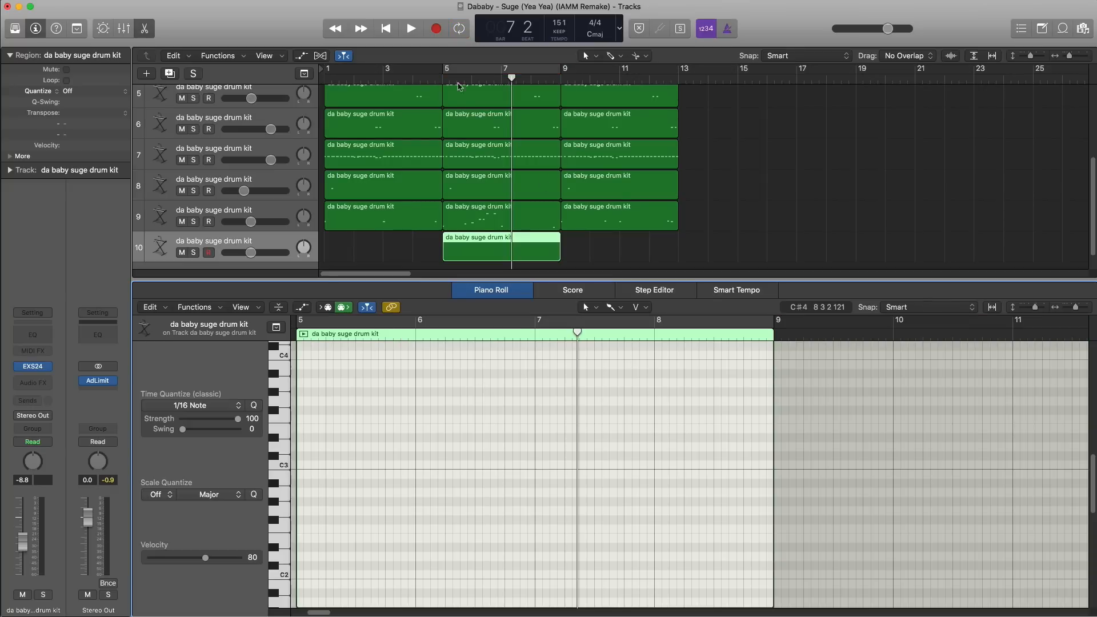
left_click(458, 72)
key("space")
scroll(520, 433, "up", 5)
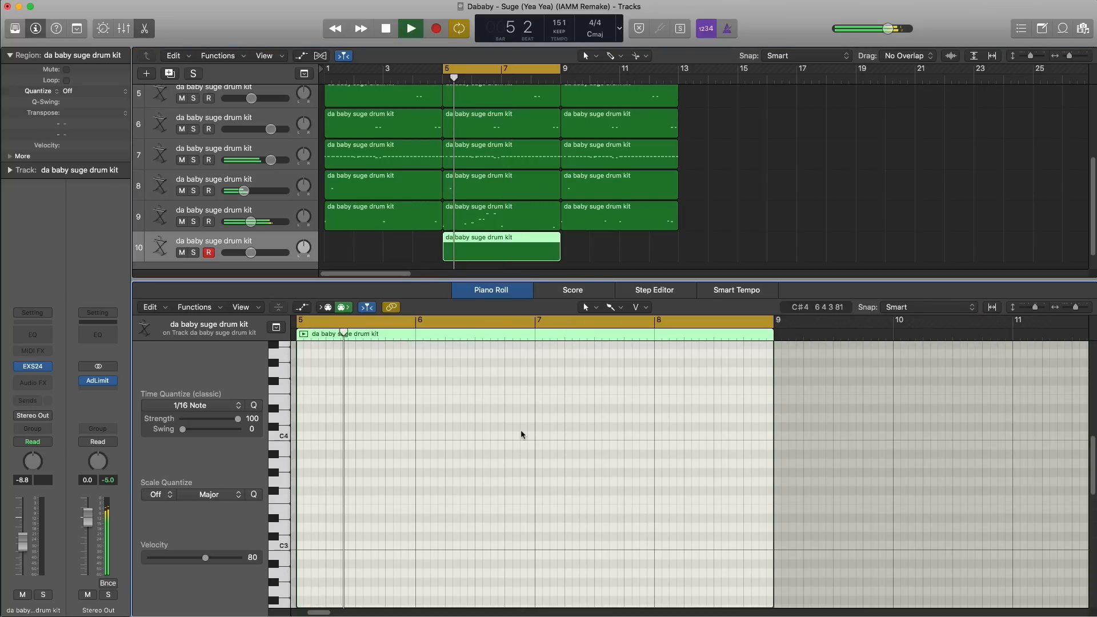
scroll(519, 431, "up", 1)
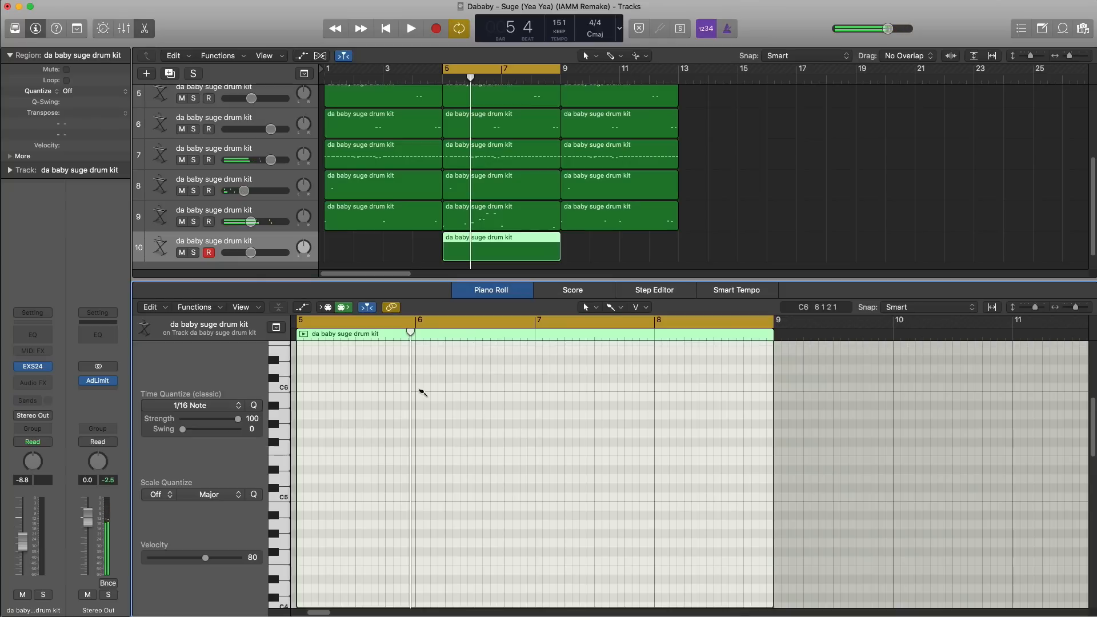
Step: Add rising C6, D6 and D#6 hits an eighth note apart from the start of bar 6 in track 10's region
left_click(441, 388)
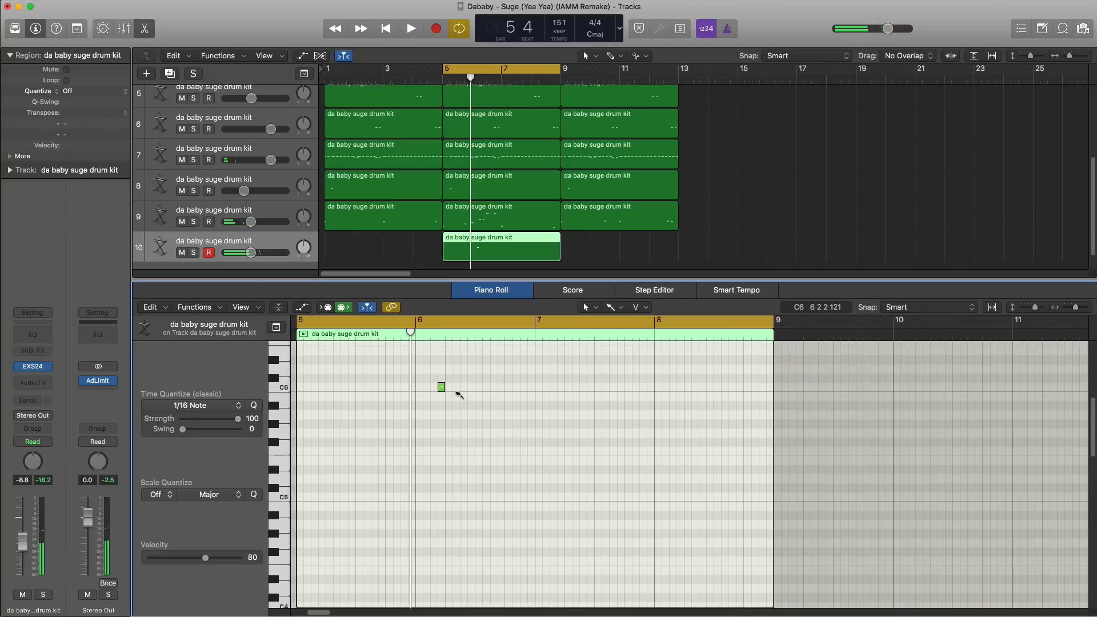
left_click(420, 395)
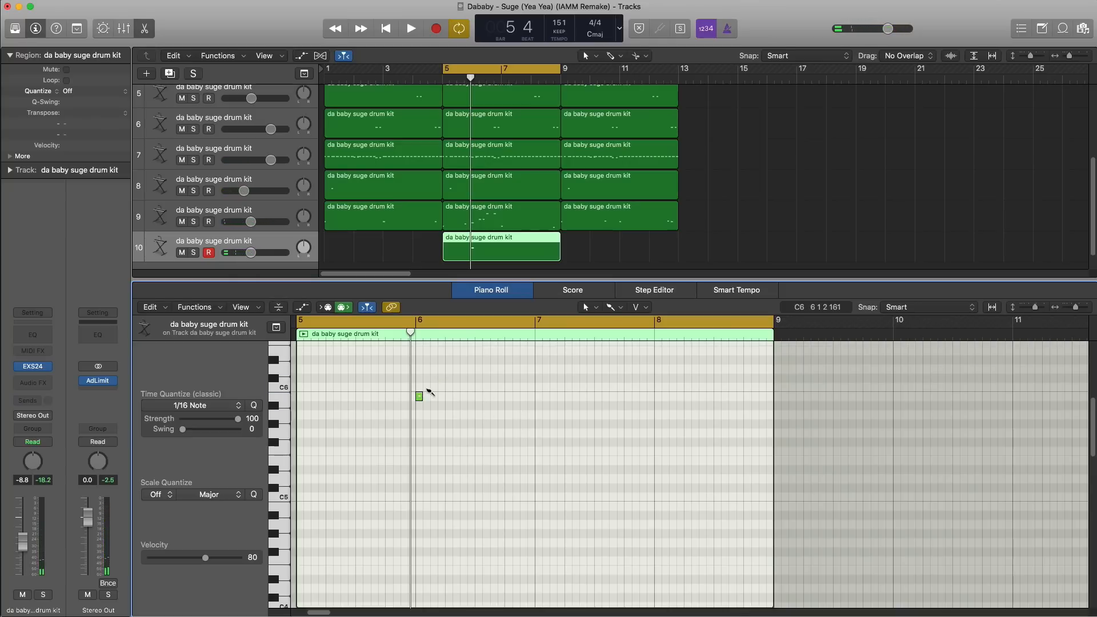
left_click_drag(417, 402, 419, 394)
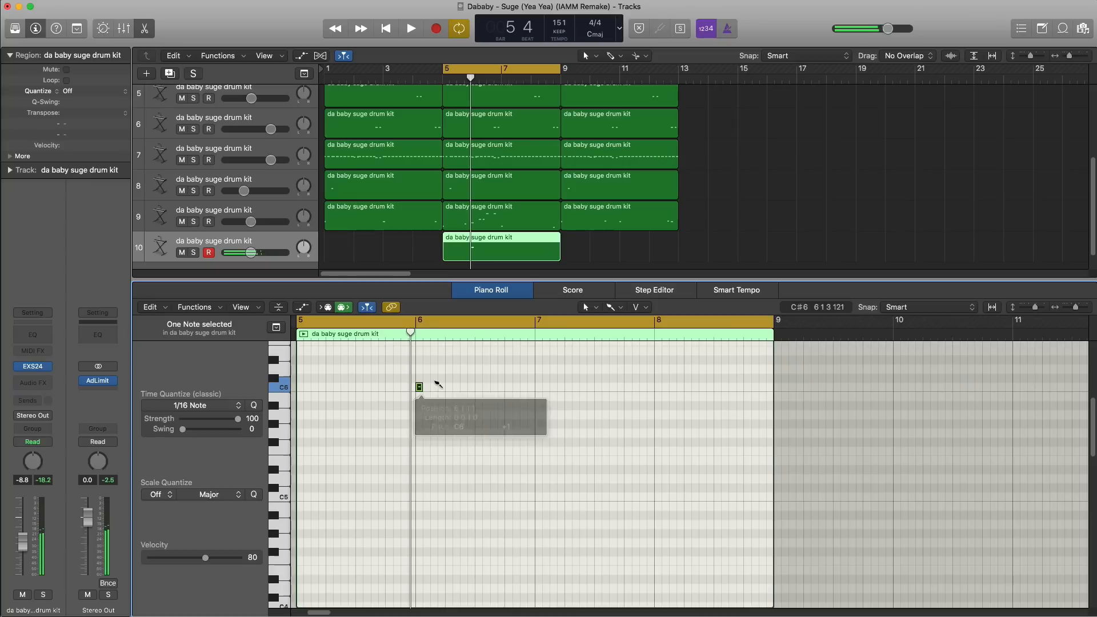
left_click(434, 369)
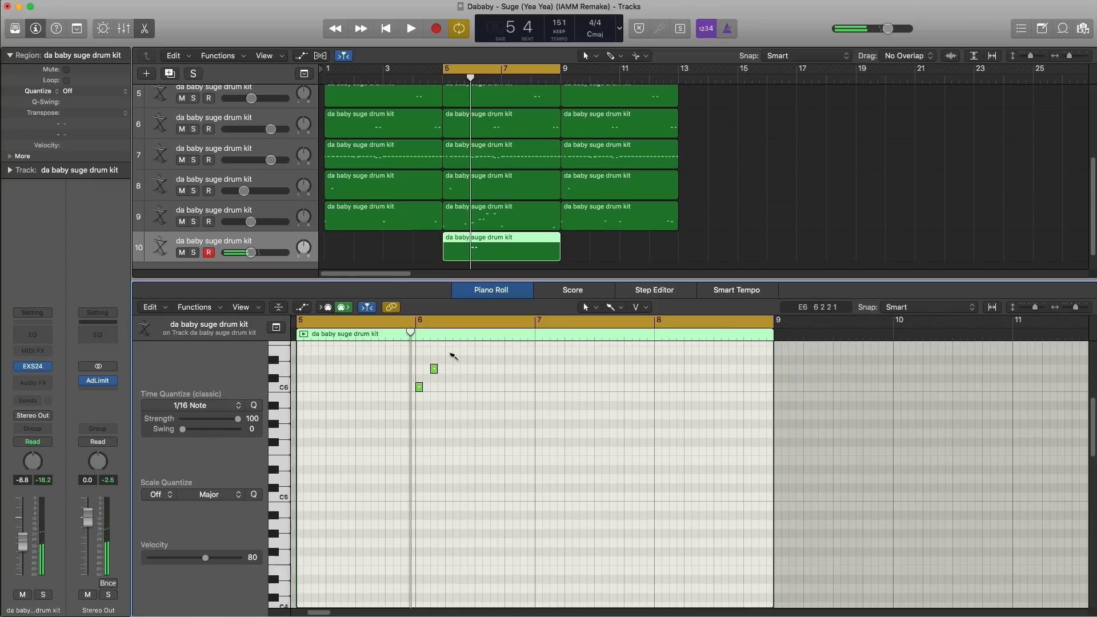
left_click(449, 360)
Step: Set track 10's volume to 0.0 dB, check it in the loop and close the note editor
key("space")
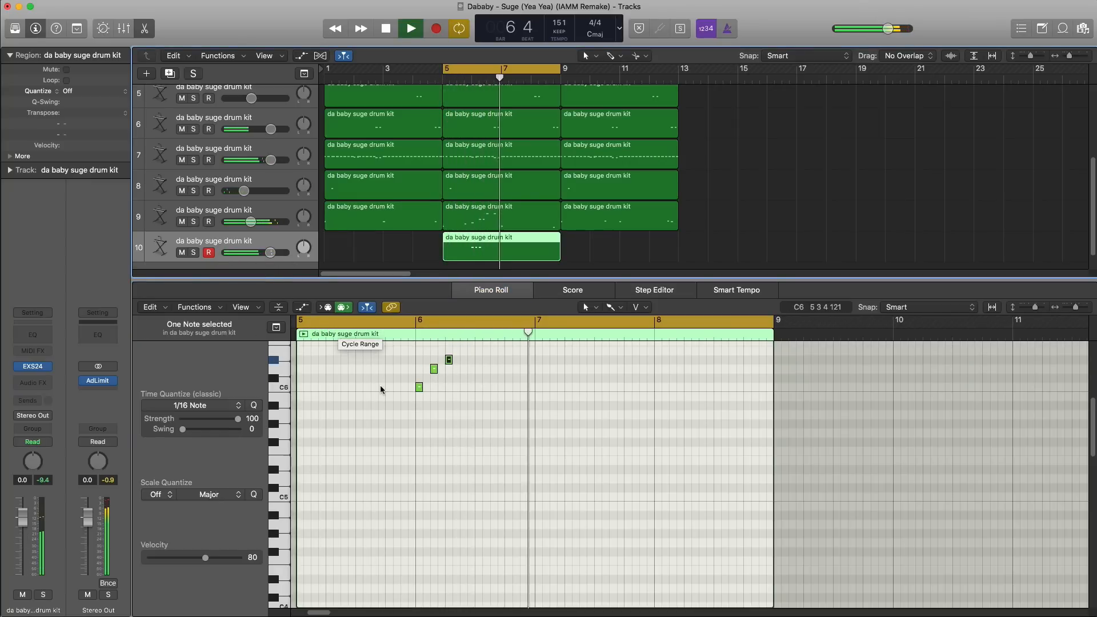
scroll(525, 419, "up", 3)
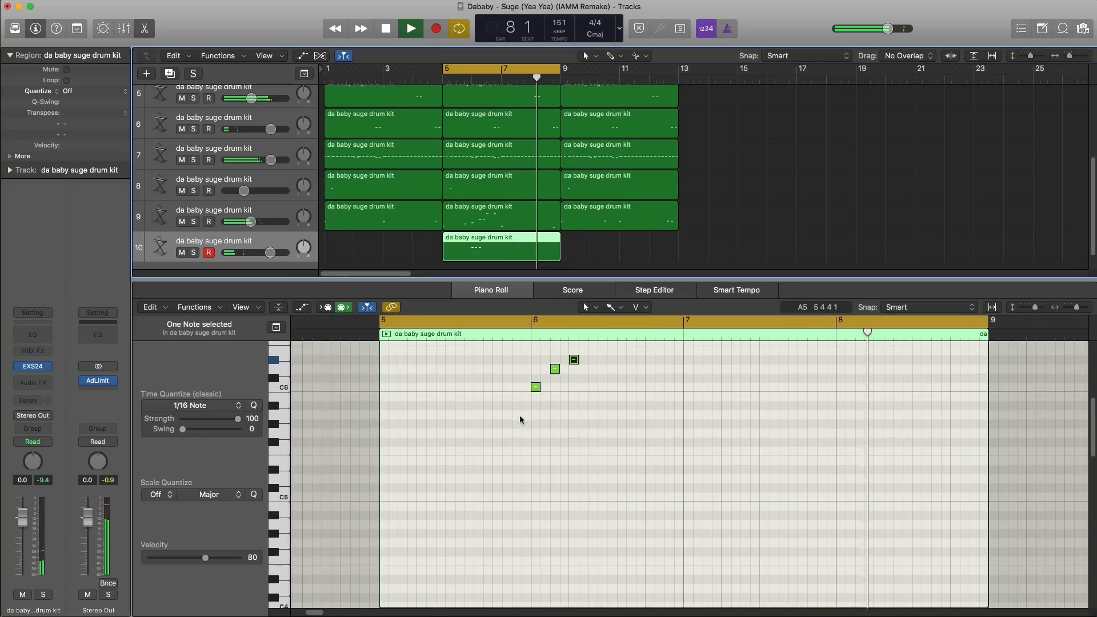
key("e")
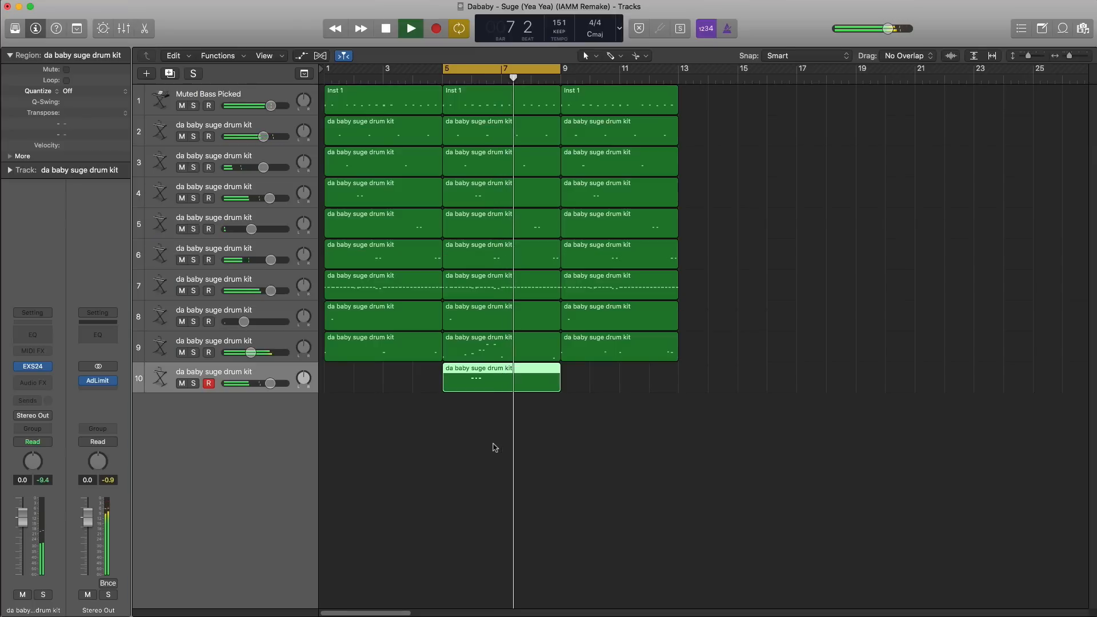
key("space")
Step: Move track 10's region to bars 1 to 4 and play the arrangement from the beginning without cycling
left_click_drag(490, 384, 360, 394)
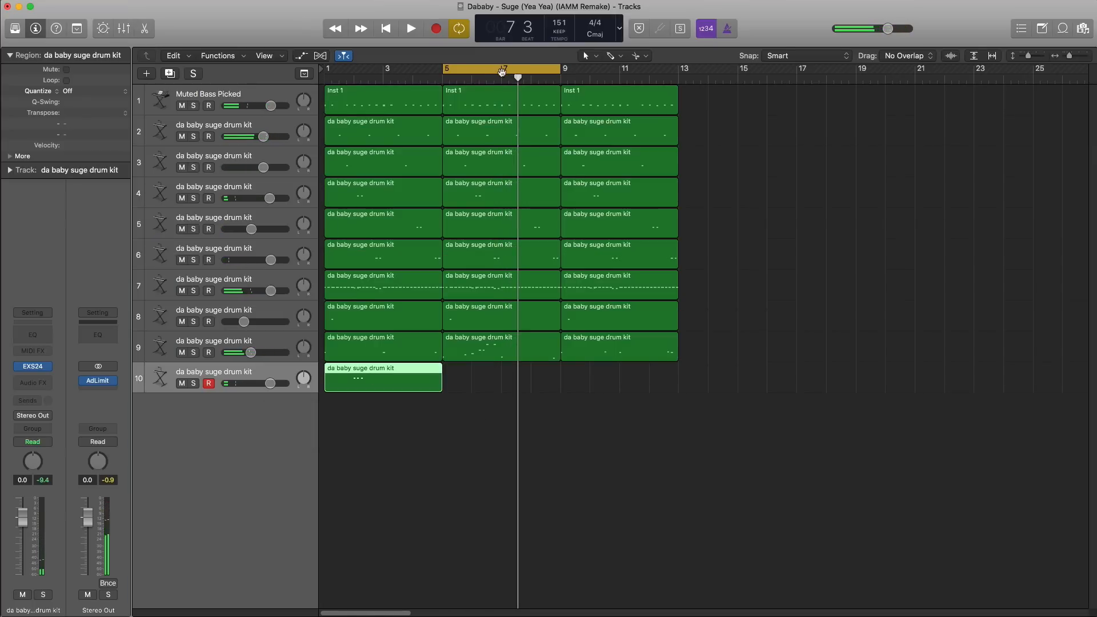
left_click(501, 73)
key("Return")
key("space")
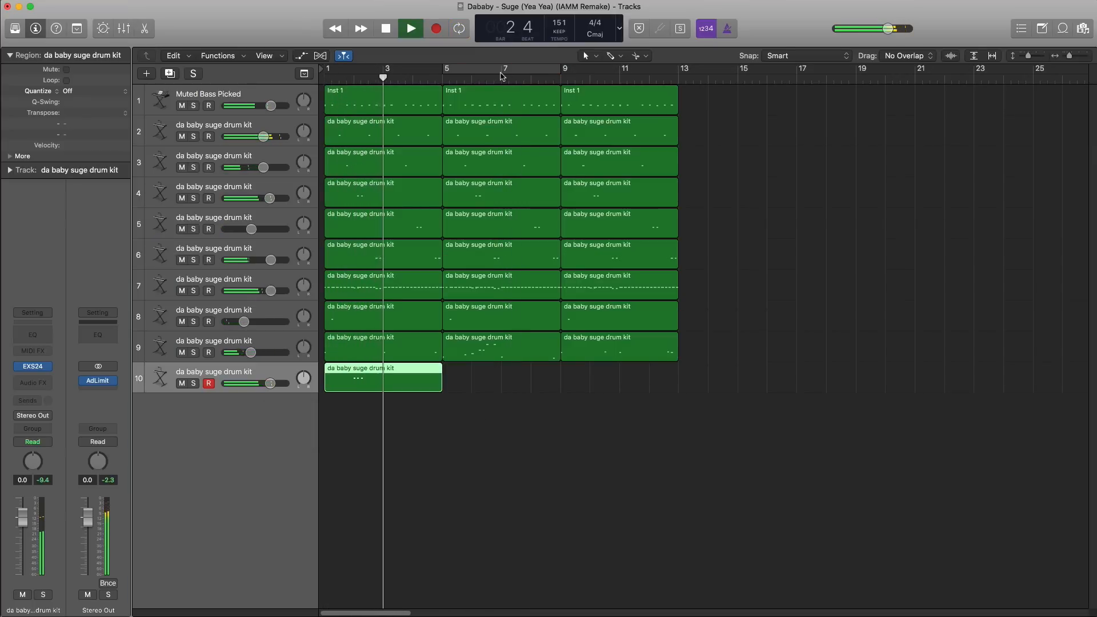
key("space")
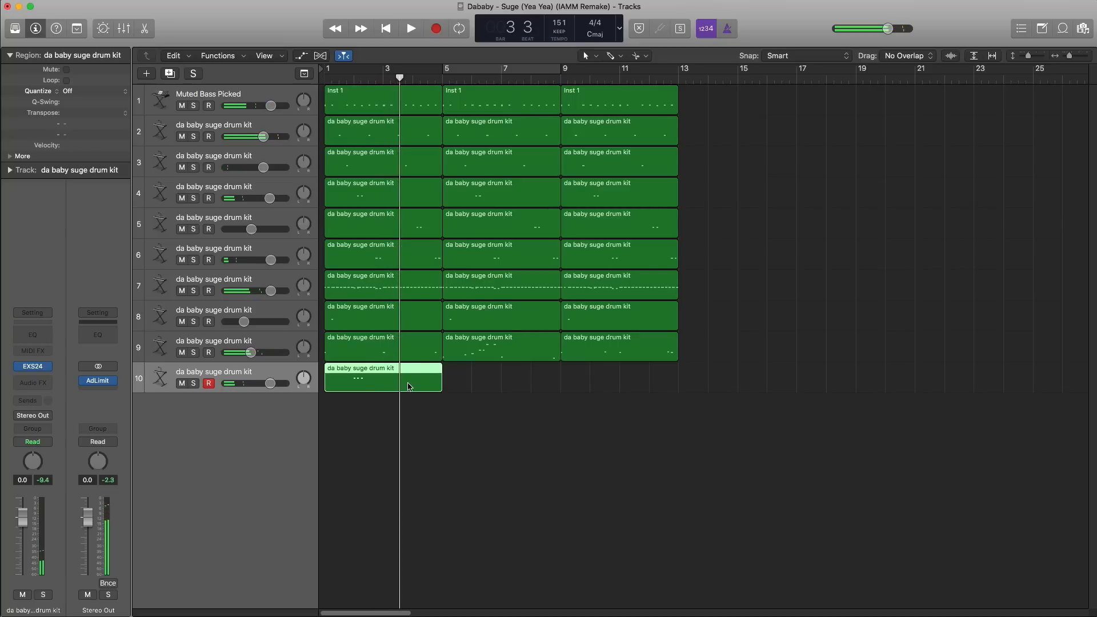
Step: Repeat track 10's region into bars 5 to 8, and repeat that copy into the following four bars
key("super+r")
left_click(489, 334)
left_click(415, 388)
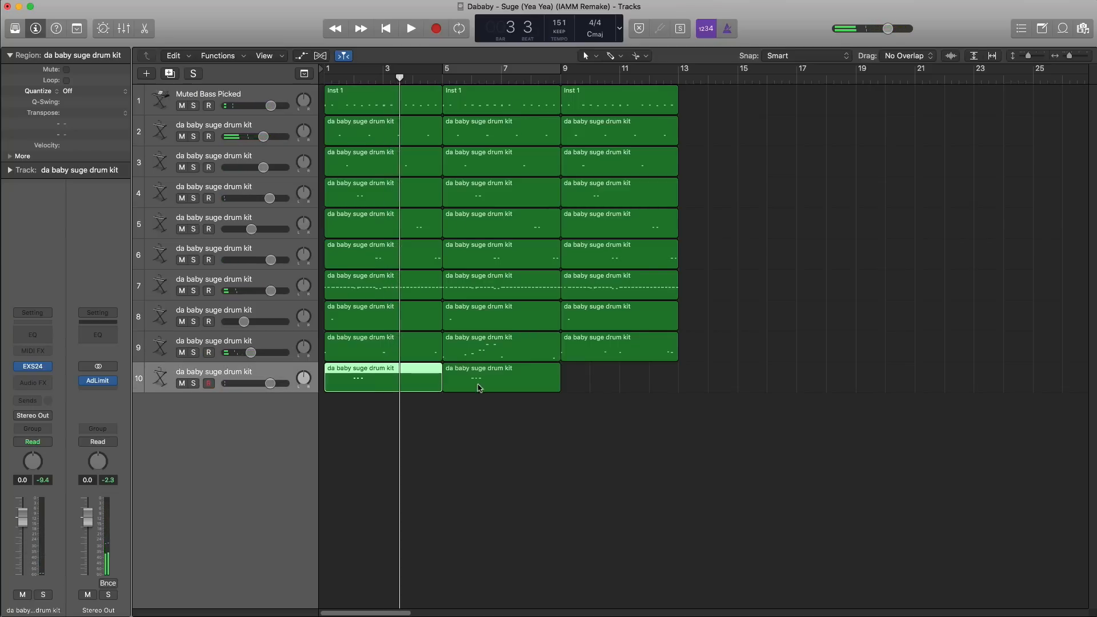
left_click(489, 384)
key("super+r")
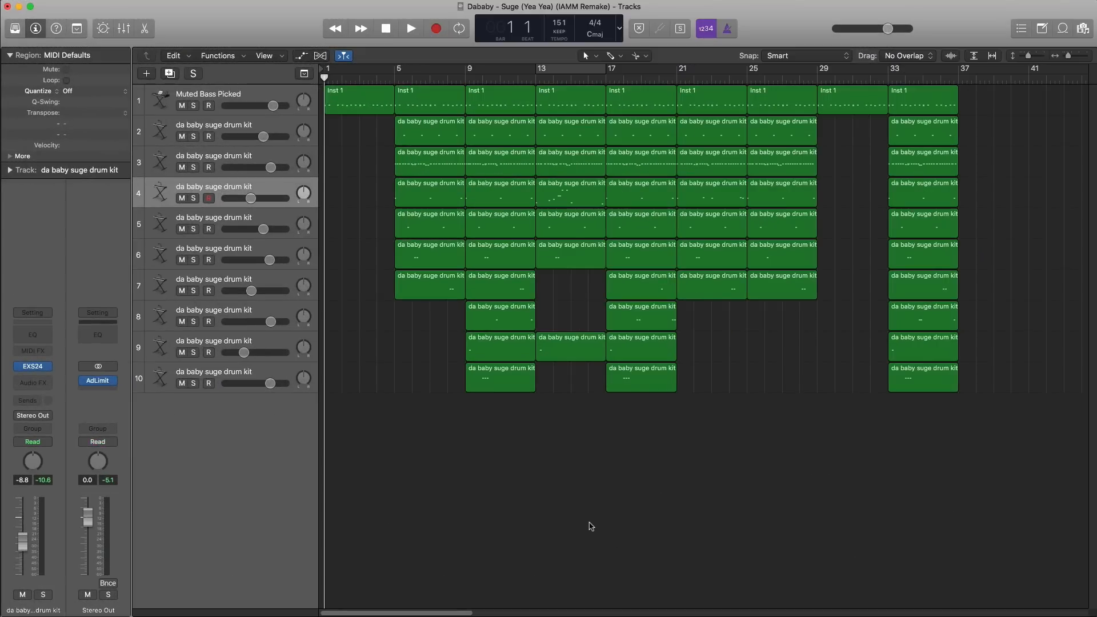
Step: While playing the full arrangement, lower track 10's volume to -0.5 dB and delete its region in bars 9 to 12
left_click(258, 94)
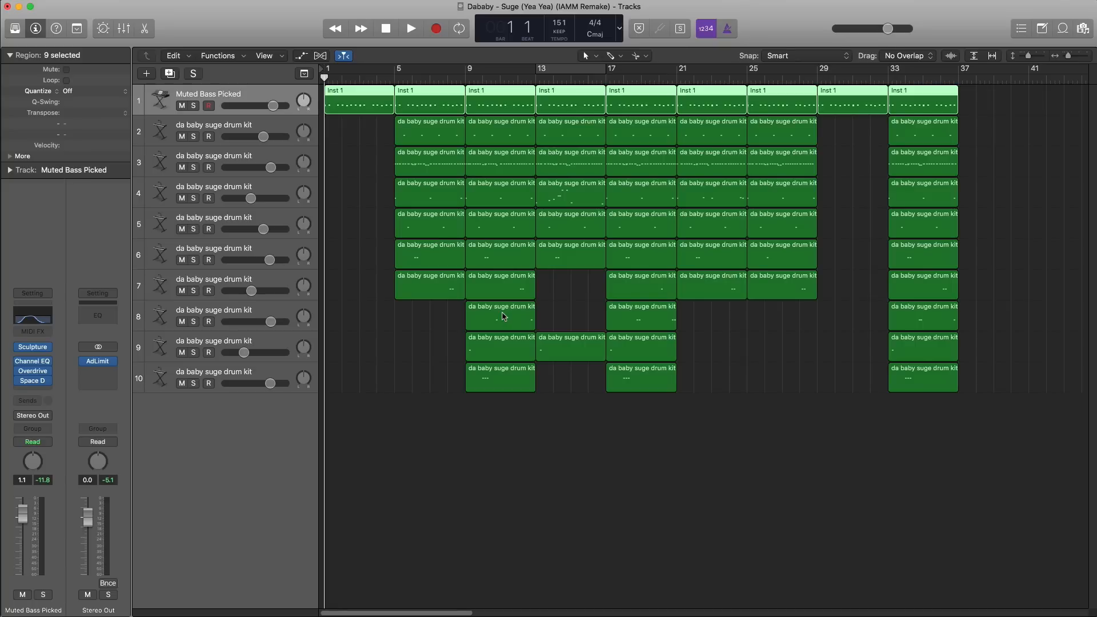
key("space")
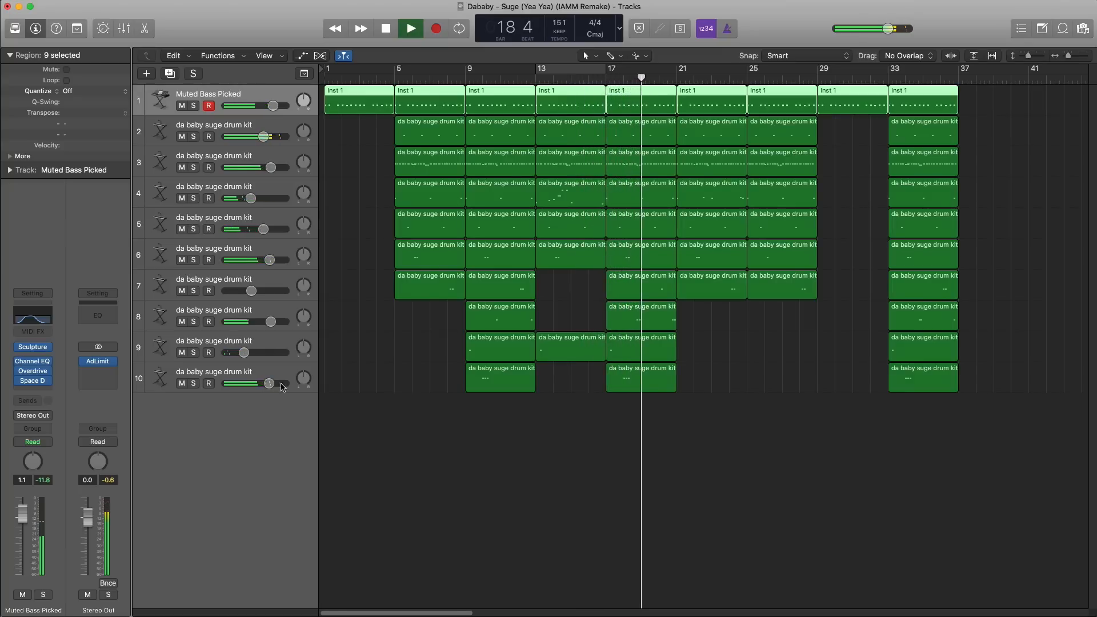
left_click(504, 383)
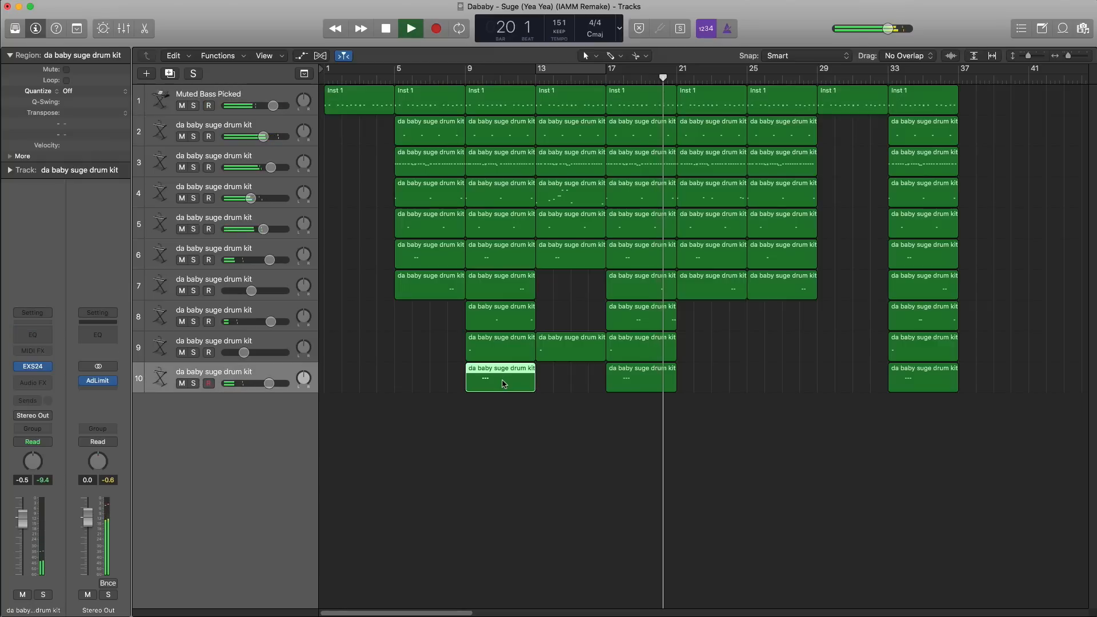
key("Delete")
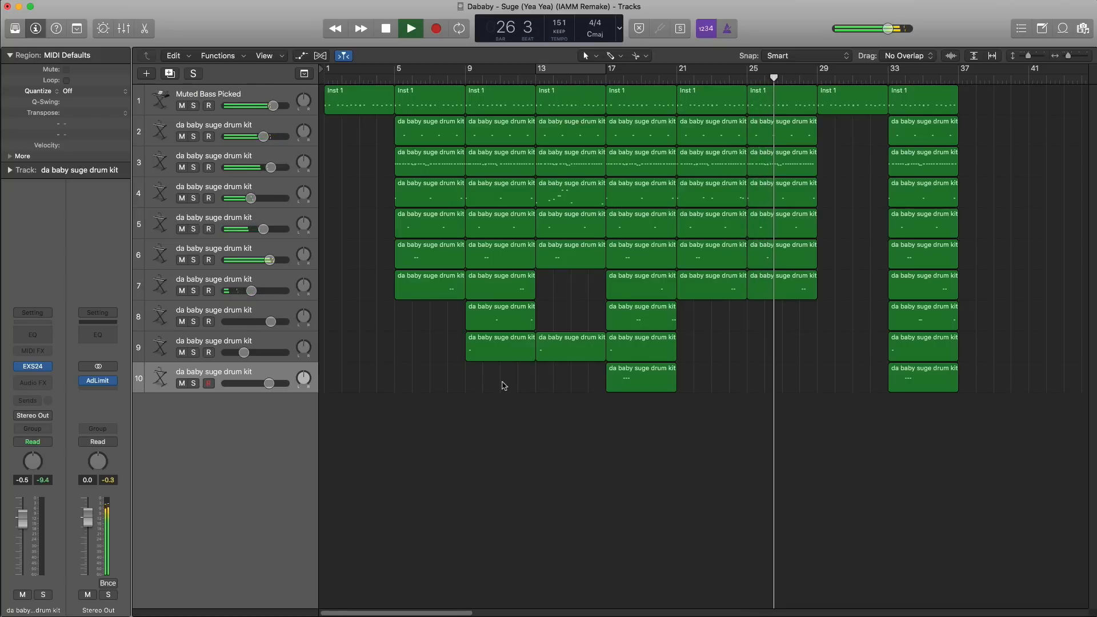
double_click(912, 381)
key("x")
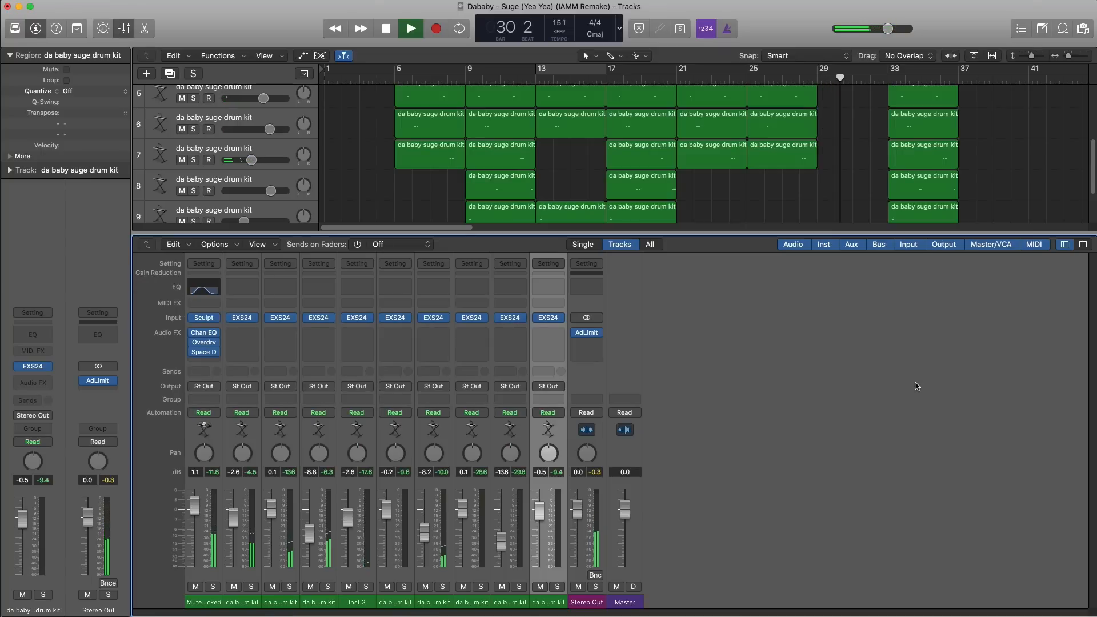
key("x")
scroll(915, 390, "up", 2)
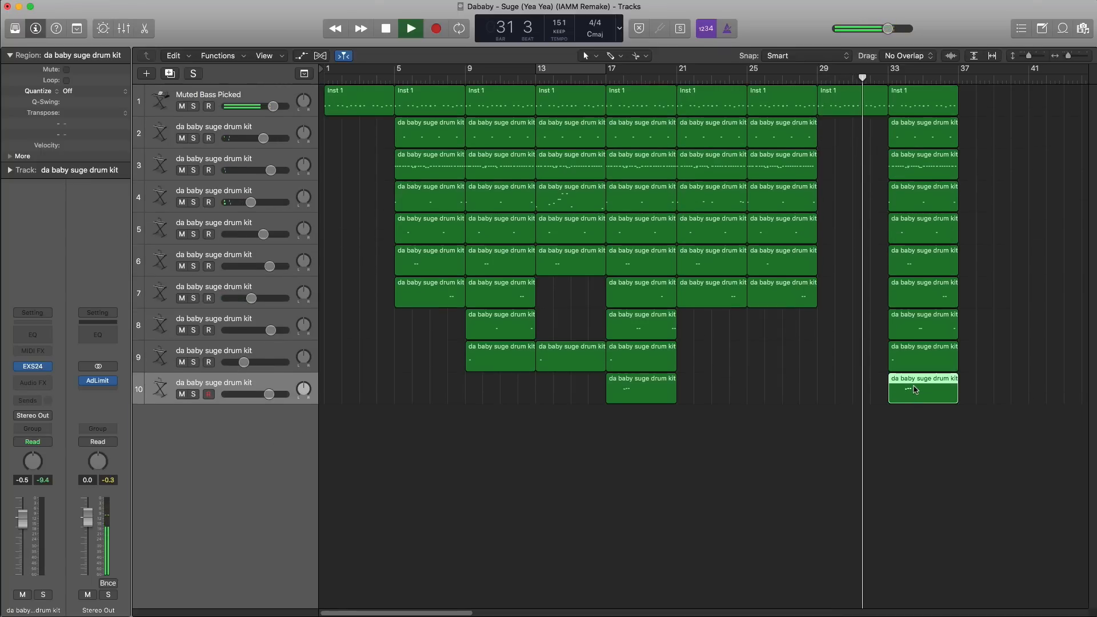
scroll(915, 390, "down", 1)
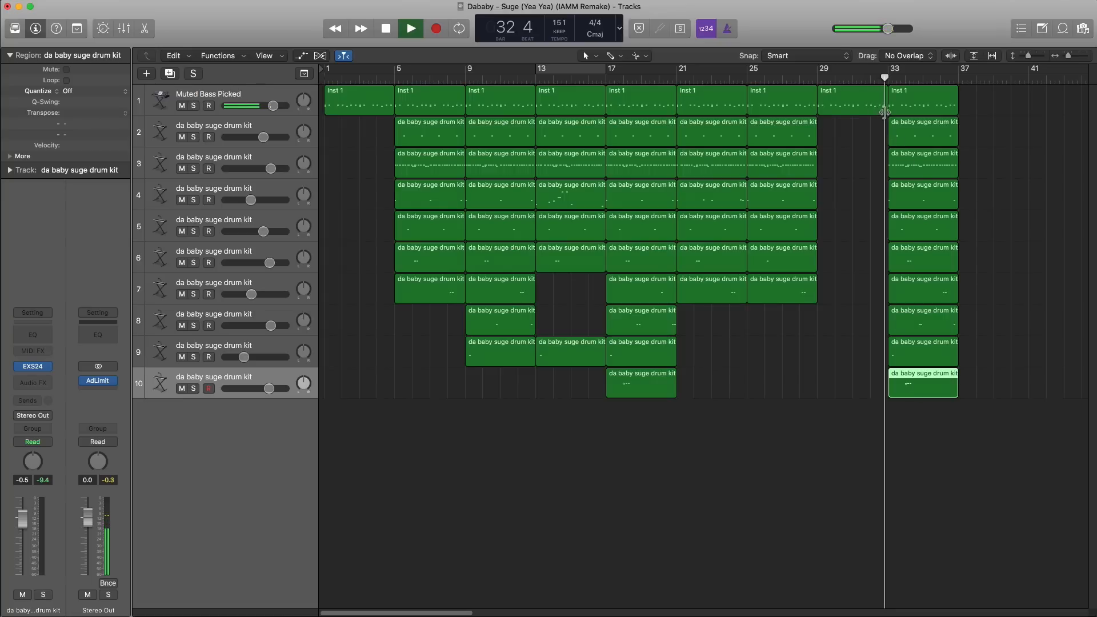
Step: Repeat the last muted bass region into bars 37 to 40, and return to the beginning after playback
left_click(908, 110)
key("super+r")
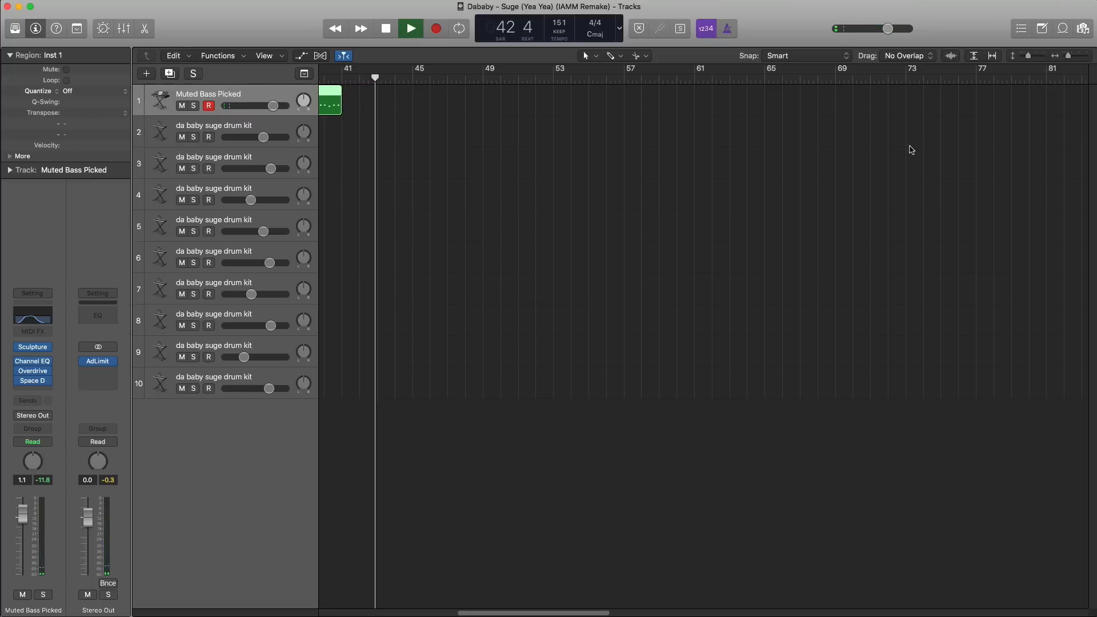
key("space")
key("Return")
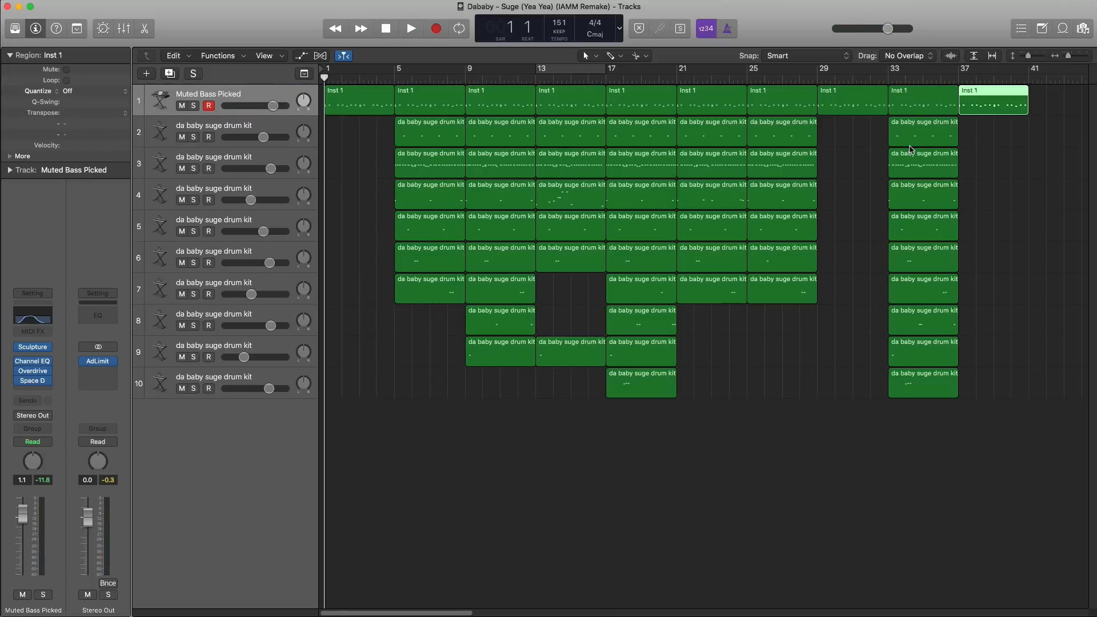